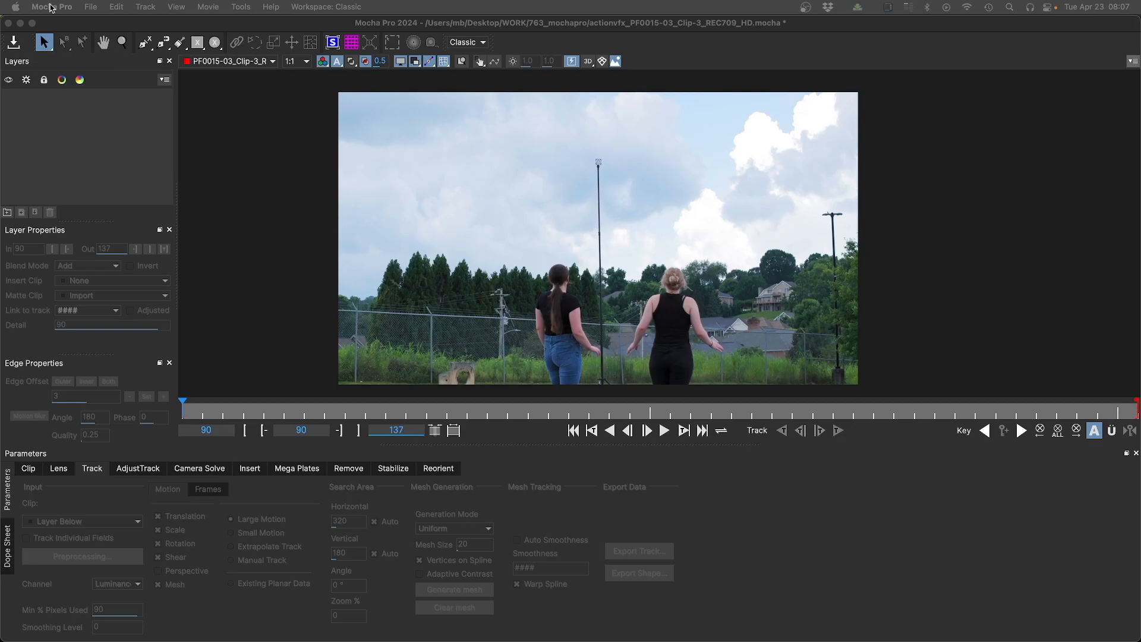
Step: Open the program's version information and close it
{"action": "left_click", "coordinate": [51, 27]}
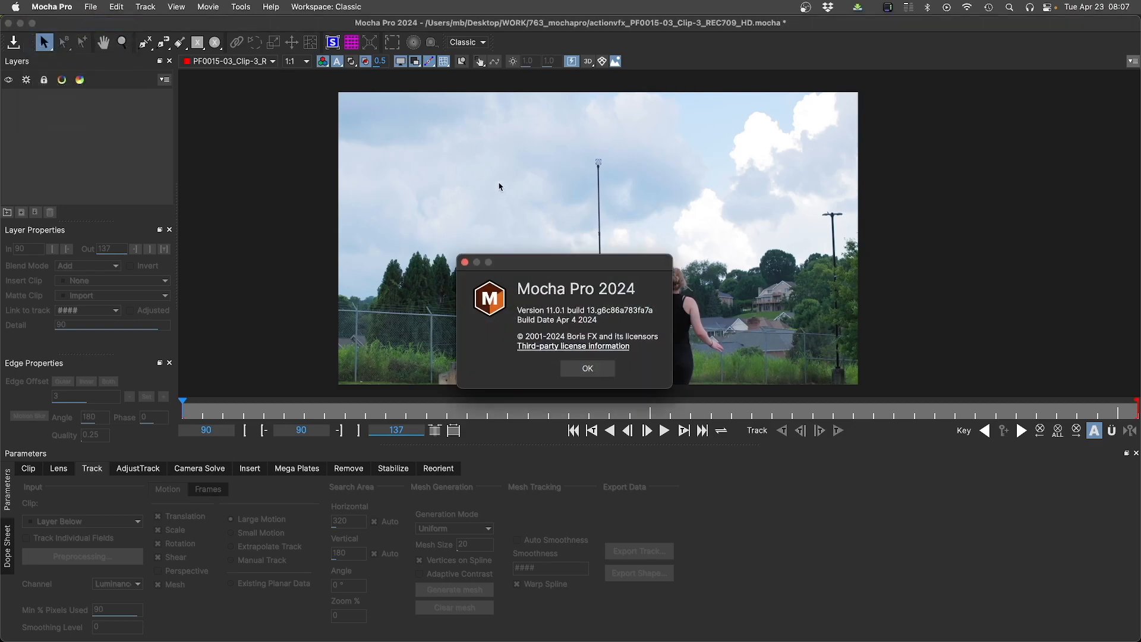
{"action": "left_click", "coordinate": [587, 368]}
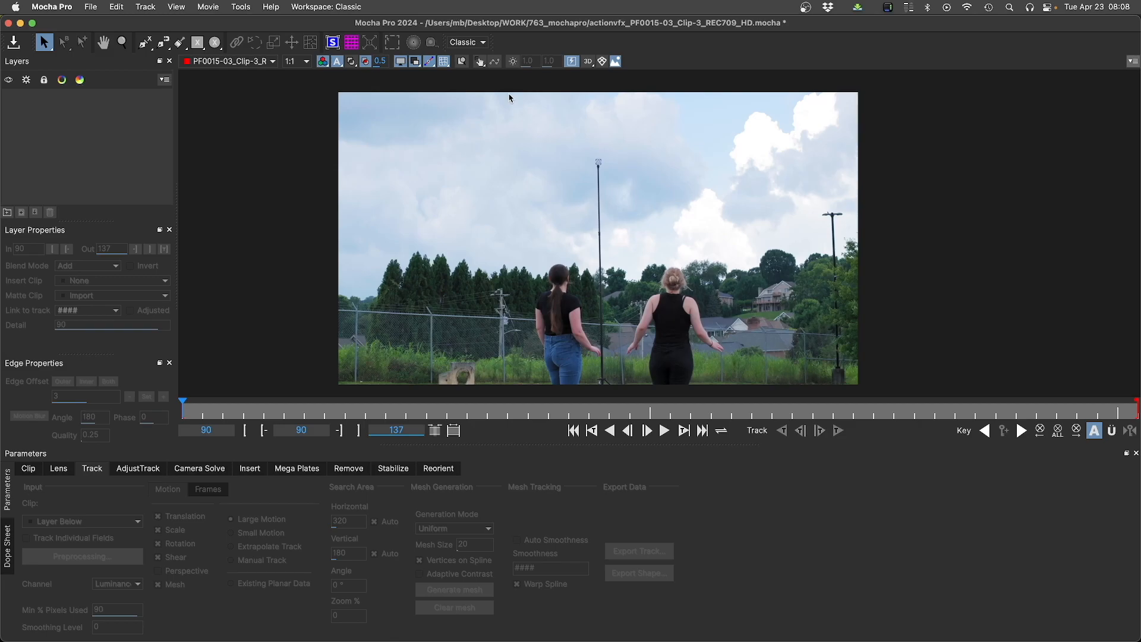
Step: Review the available workspace layouts
{"action": "left_click", "coordinate": [334, 6]}
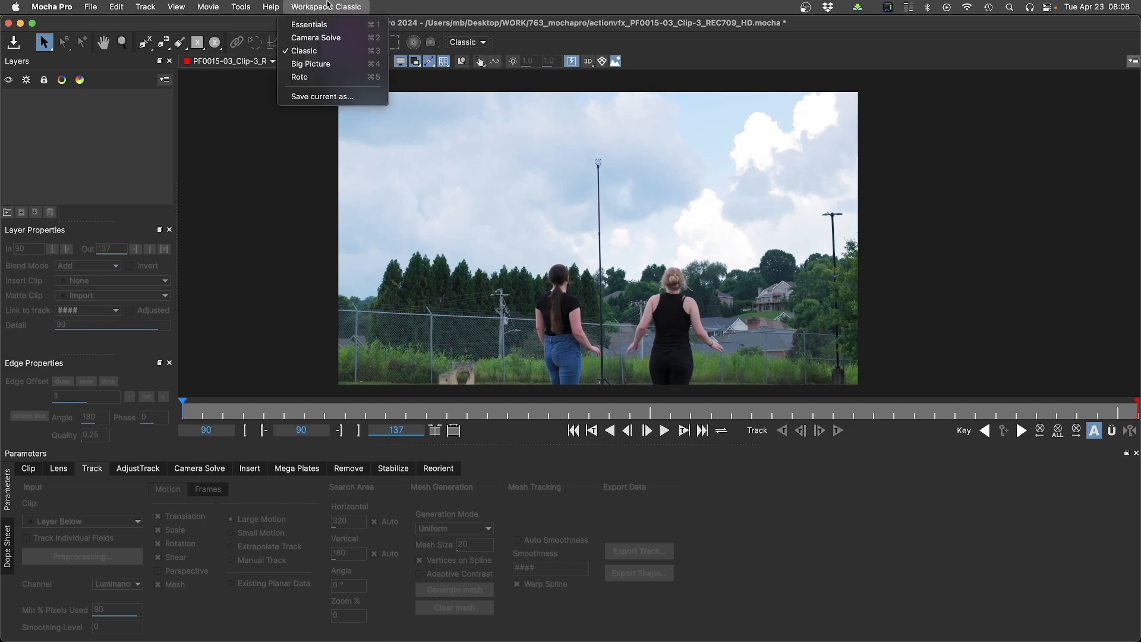
{"action": "left_click", "coordinate": [326, 4]}
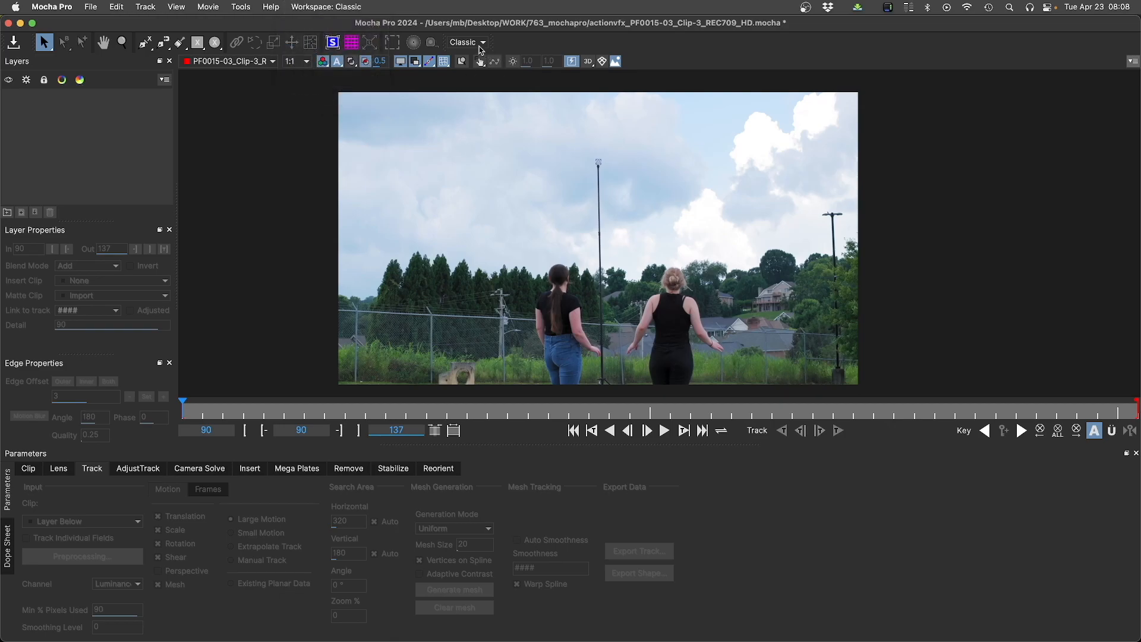
{"action": "left_click", "coordinate": [475, 42]}
{"action": "left_click", "coordinate": [317, 7]}
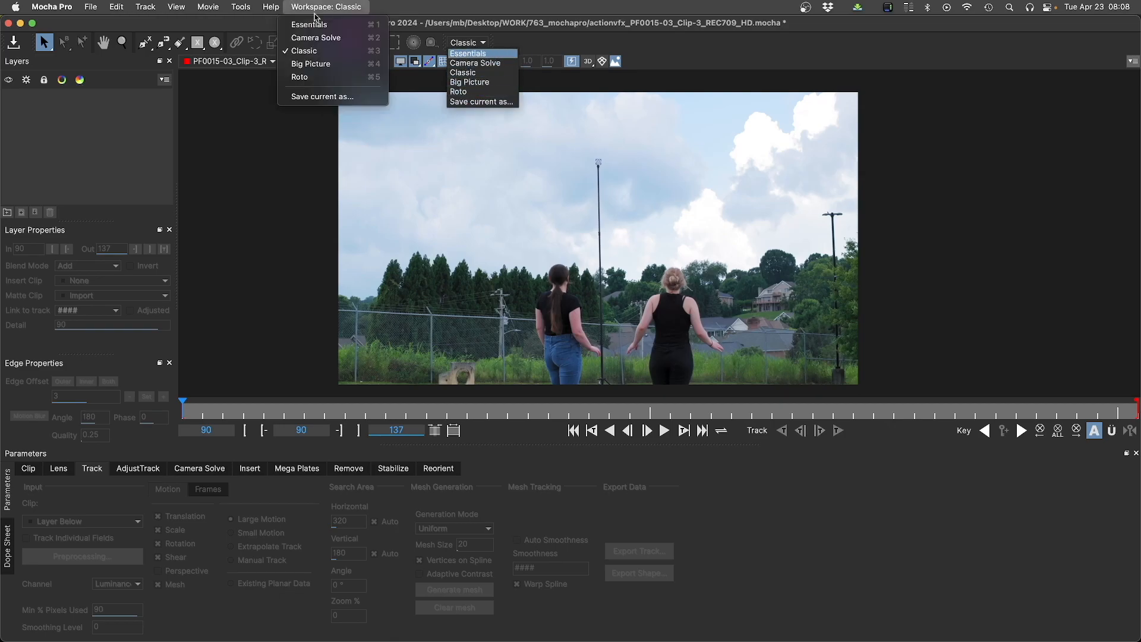
{"action": "left_click", "coordinate": [303, 96]}
{"action": "left_click", "coordinate": [269, 241]}
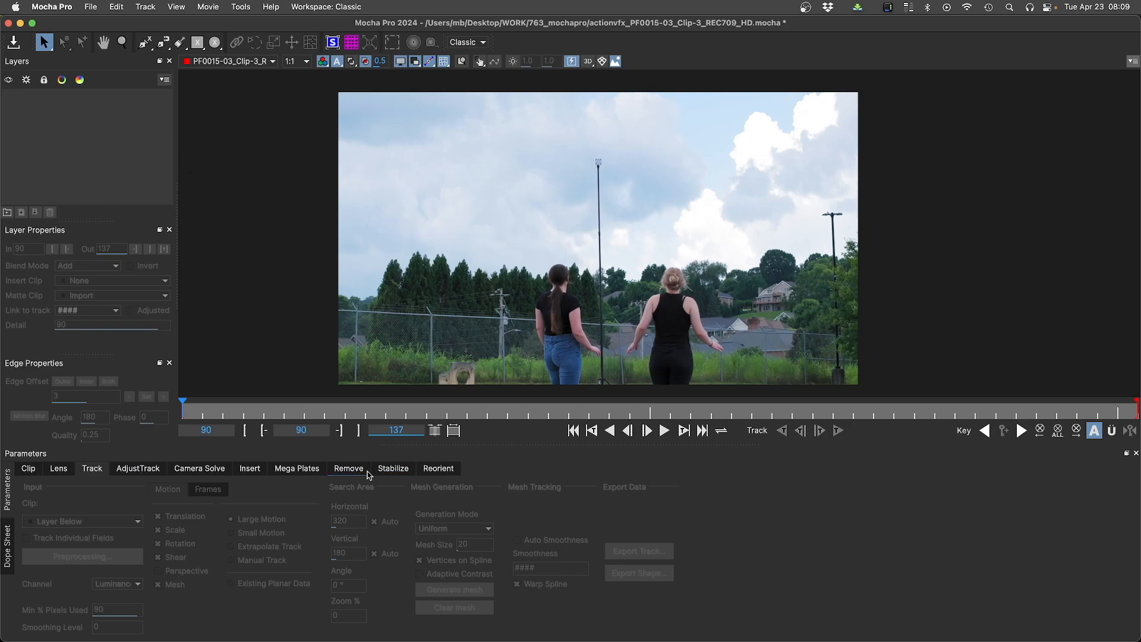
Step: Switch the workspace to Essentials and back to Classic
{"action": "left_click", "coordinate": [322, 7]}
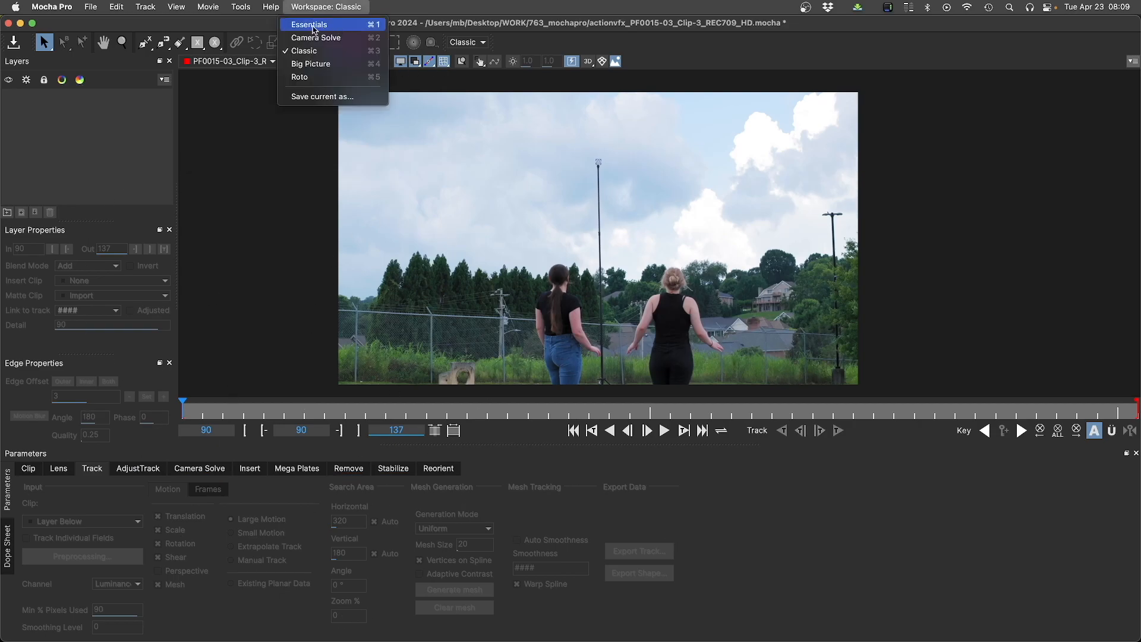
{"action": "left_click", "coordinate": [318, 25]}
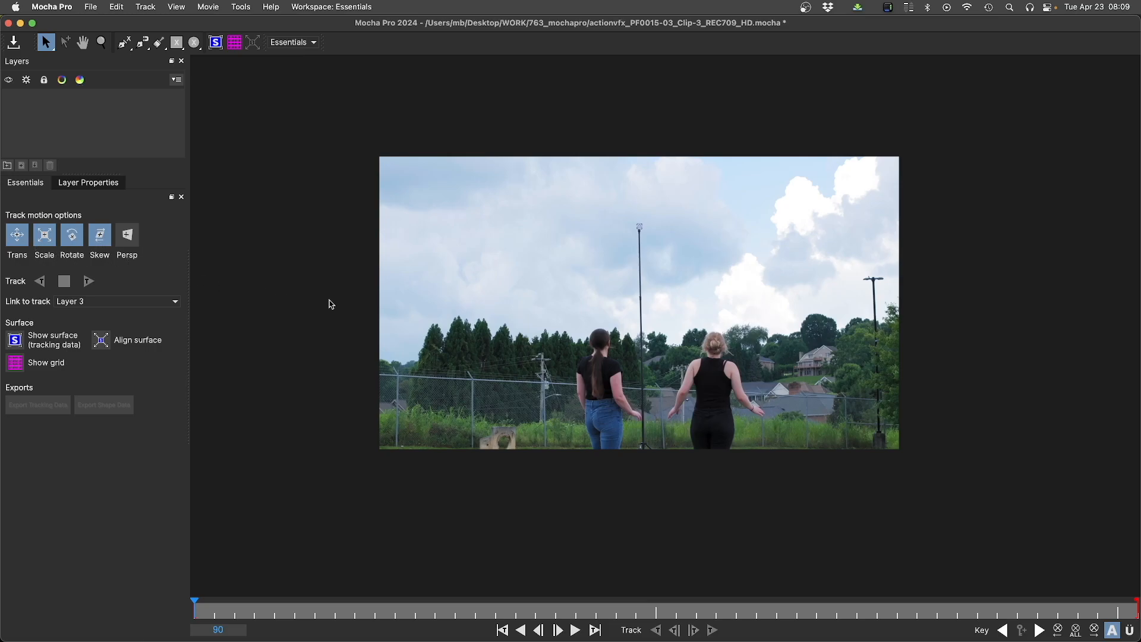
{"action": "left_click", "coordinate": [279, 43]}
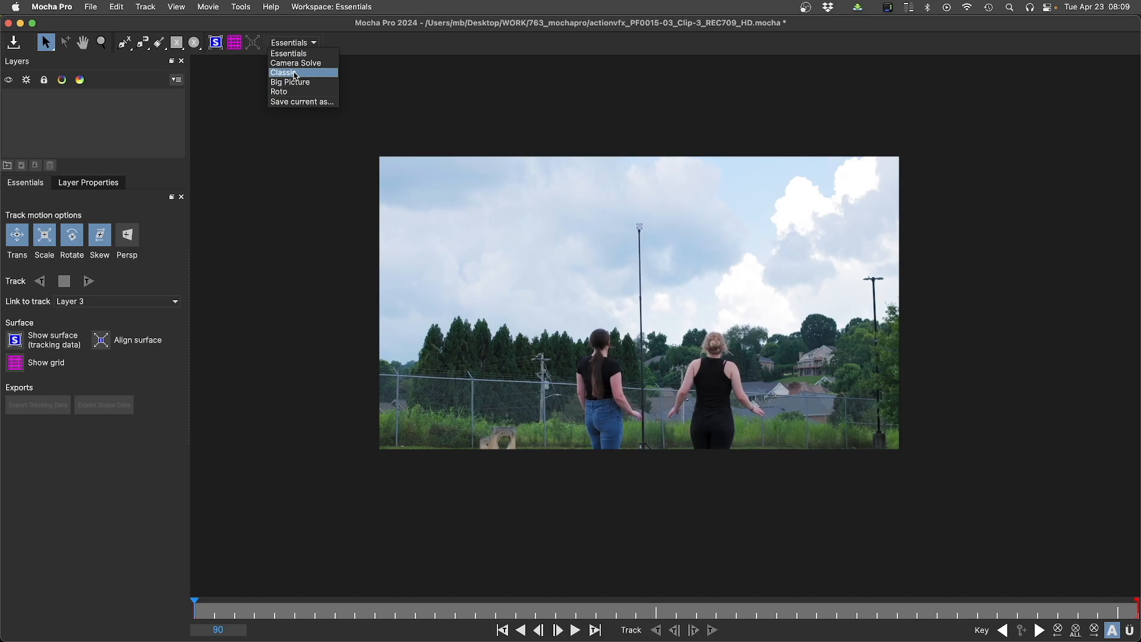
{"action": "left_click", "coordinate": [296, 75]}
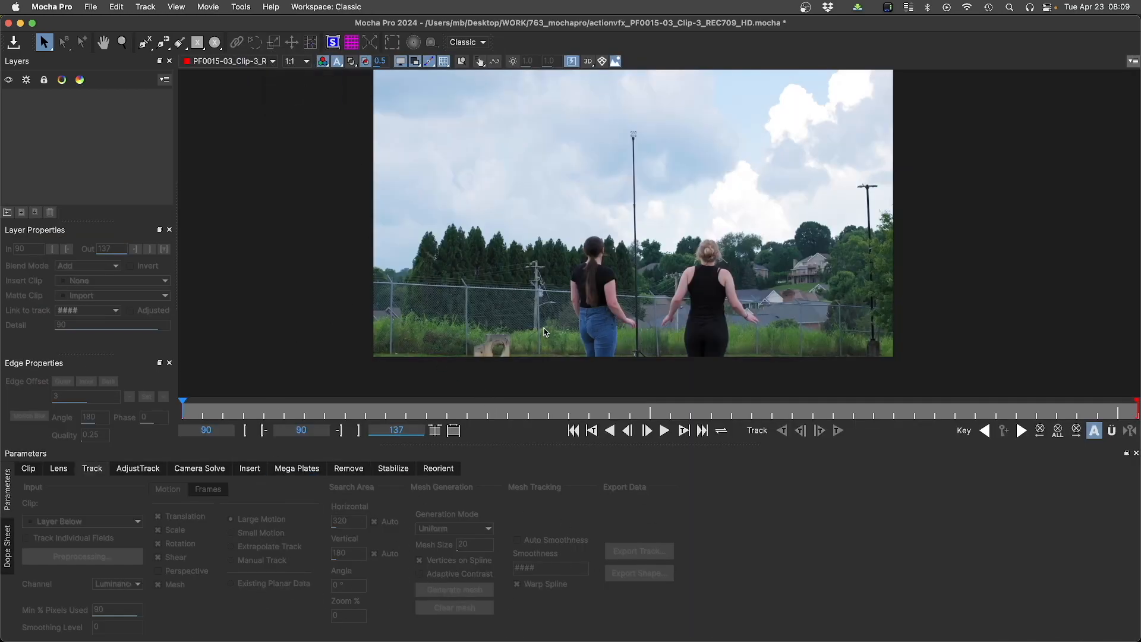
{"action": "left_click_drag", "start_coordinate": [546, 335], "coordinate": [509, 348]}
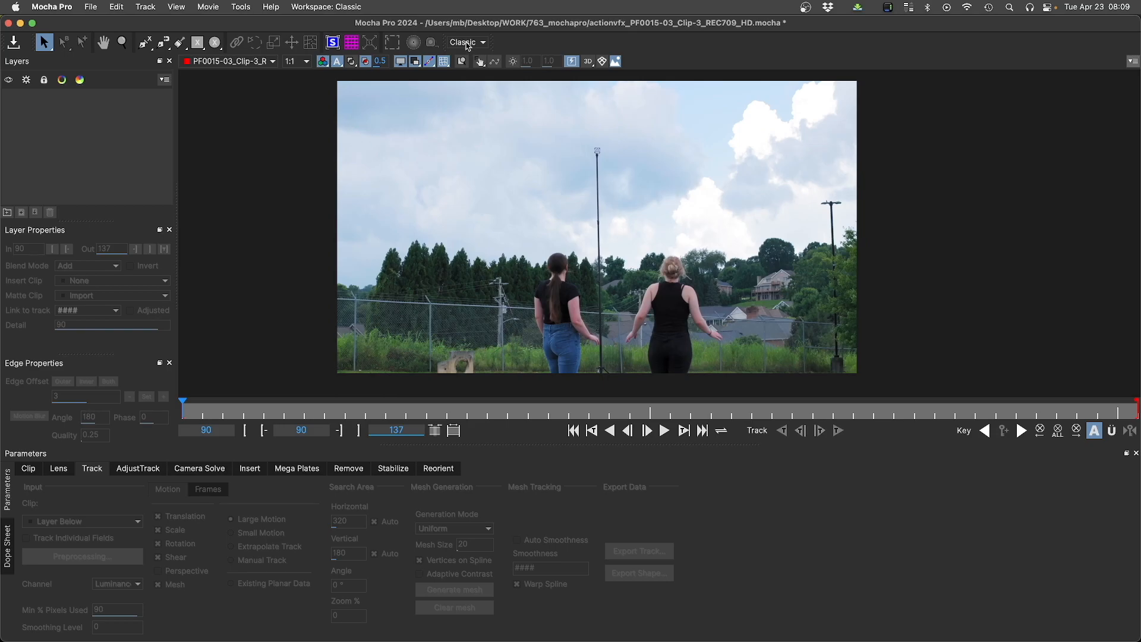
Step: Switch the workspace to Roto and back to Classic
{"action": "left_click", "coordinate": [468, 43]}
{"action": "left_click", "coordinate": [463, 90]}
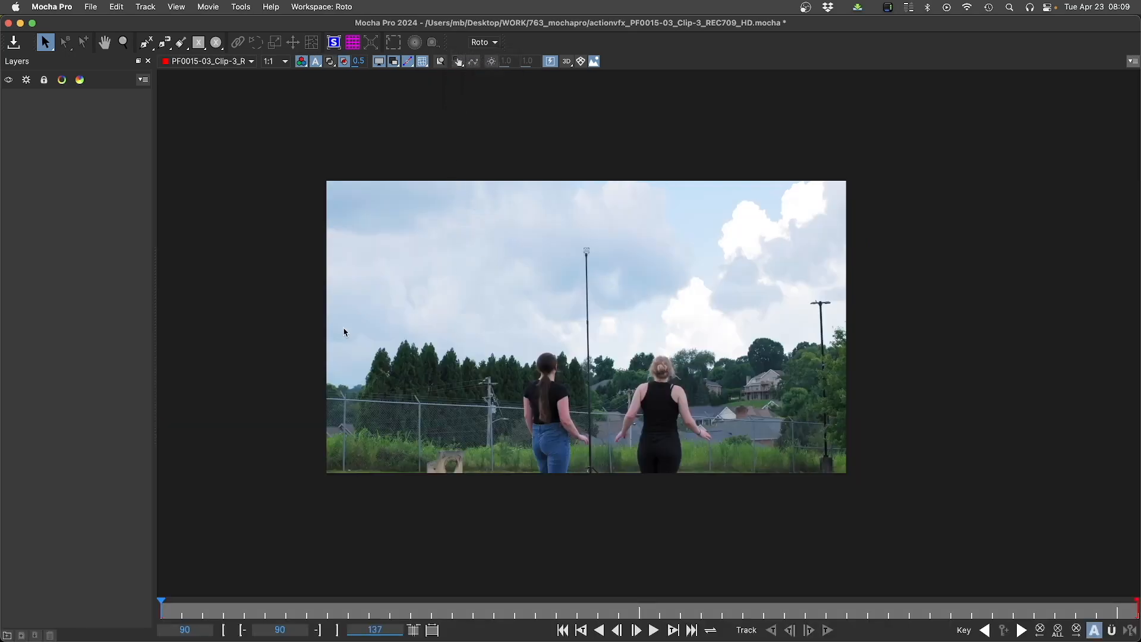
{"action": "left_click", "coordinate": [315, 6]}
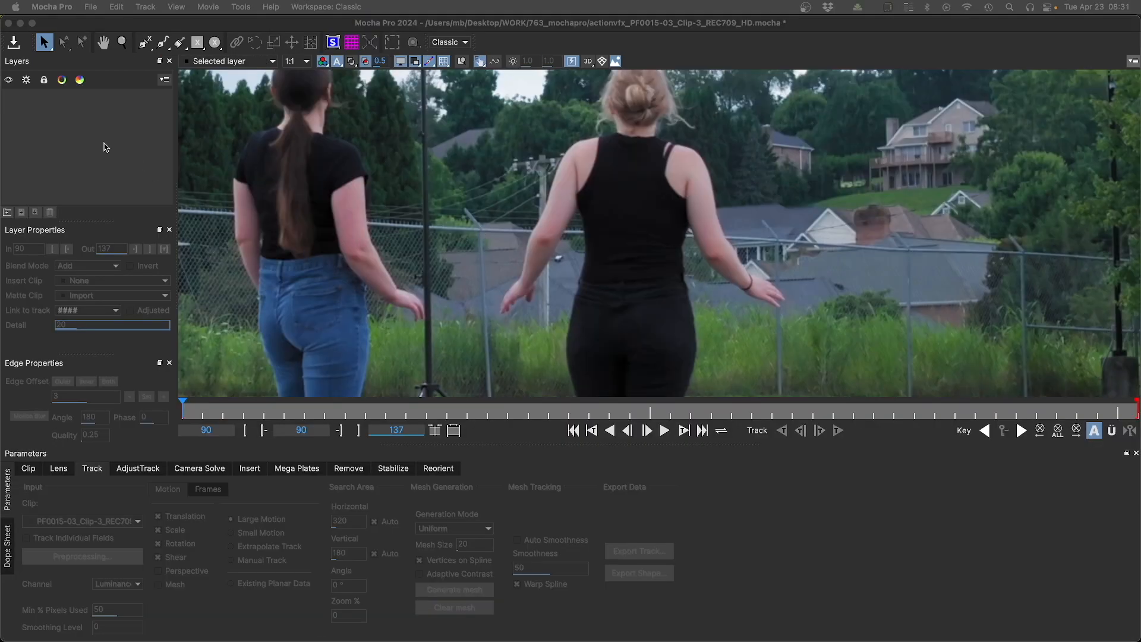
Step: Draw a loose closed shape around the blonde woman's left arm with the freehand spline tool
{"action": "left_click", "coordinate": [104, 144]}
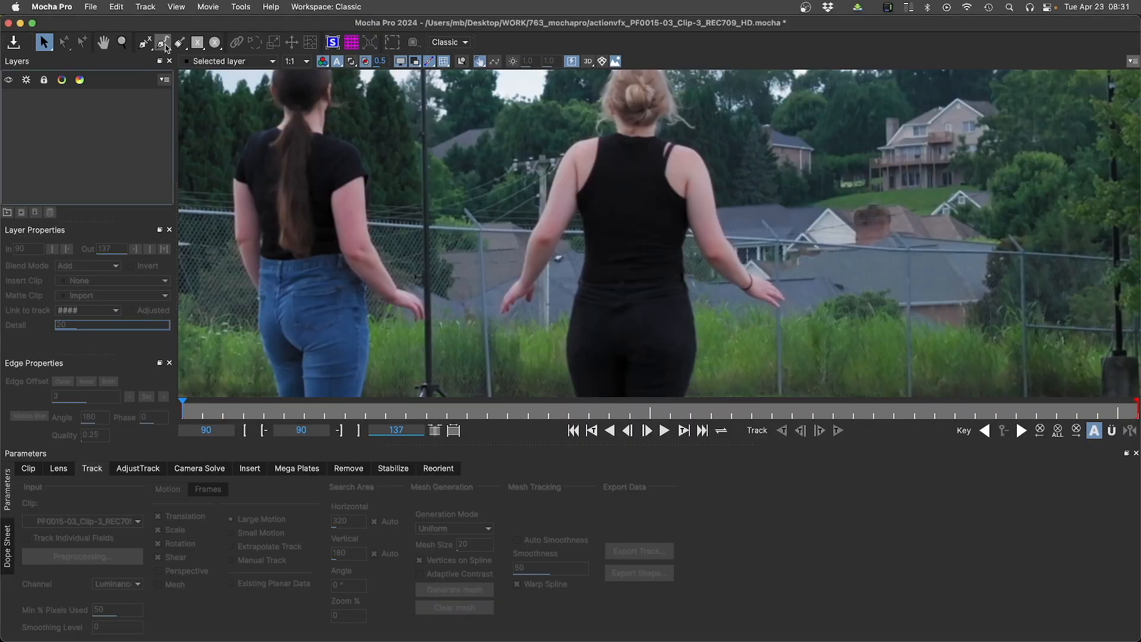
{"action": "left_click", "coordinate": [162, 43]}
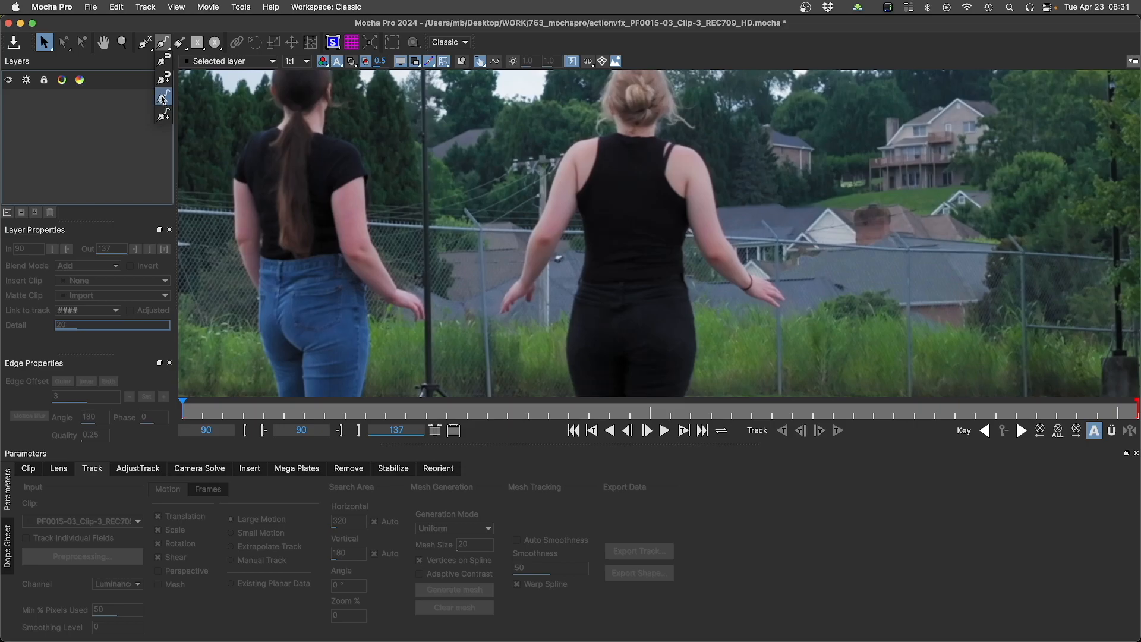
{"action": "left_click", "coordinate": [163, 97]}
{"action": "mouse_move", "coordinate": [600, 129]}
{"action": "left_mouse_down"}
{"action": "mouse_move", "coordinate": [565, 136]}
{"action": "mouse_move", "coordinate": [510, 237]}
{"action": "mouse_move", "coordinate": [490, 292]}
{"action": "mouse_move", "coordinate": [518, 343]}
{"action": "mouse_move", "coordinate": [570, 254]}
{"action": "mouse_move", "coordinate": [611, 141]}
{"action": "left_mouse_up"}
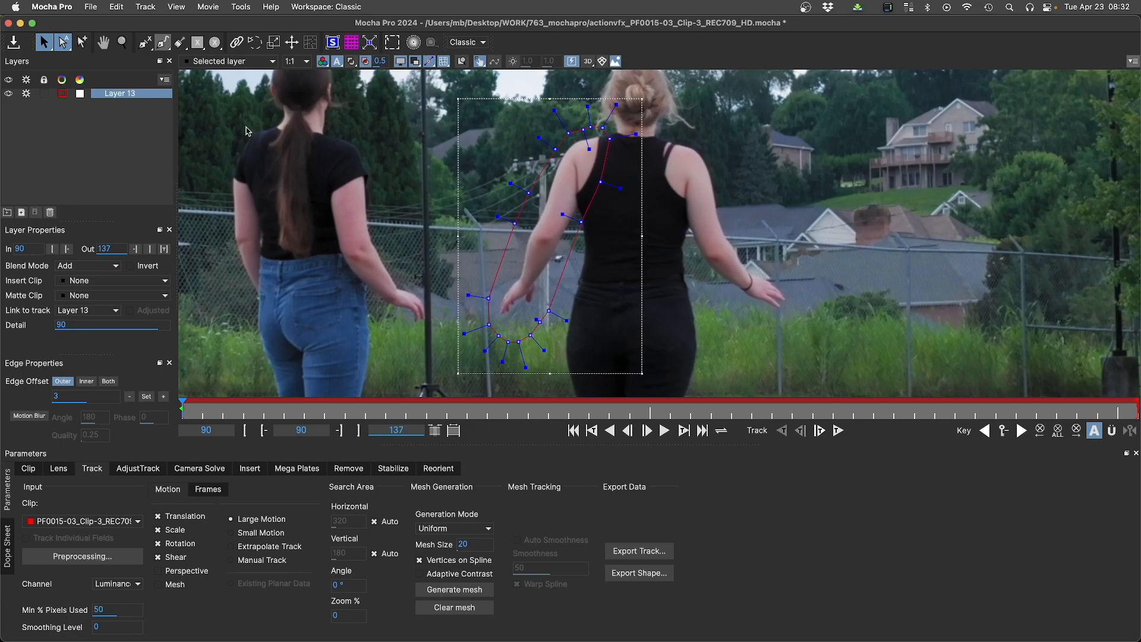
Step: Try a detail of 10 on the left-arm shape, and set its detail to 100
{"action": "double_click", "coordinate": [62, 325]}
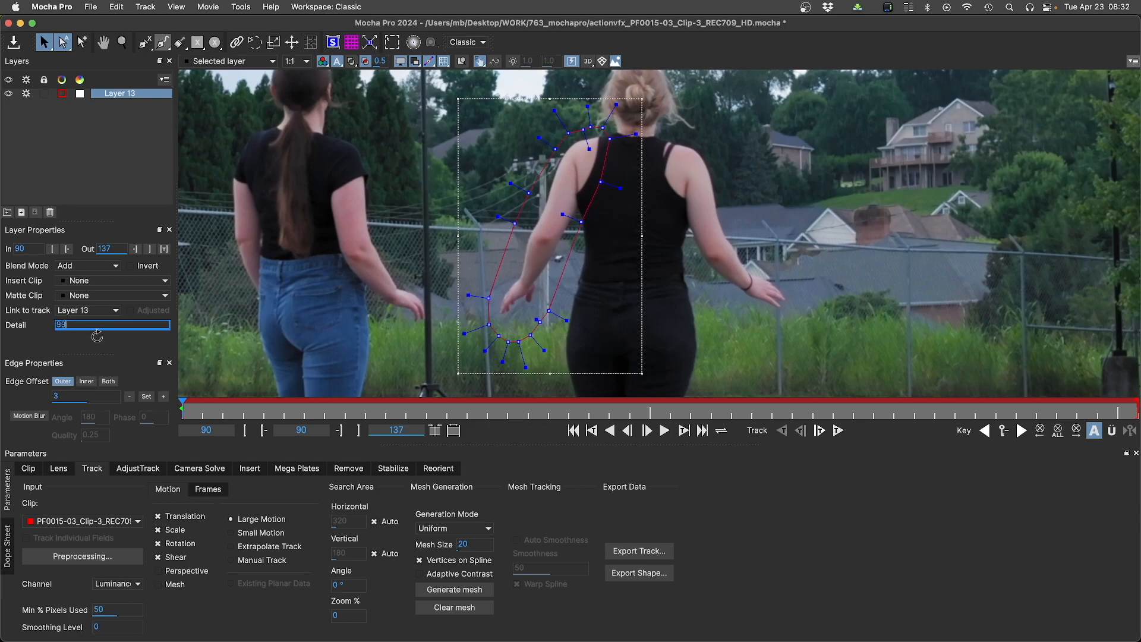
{"action": "type", "text": "10"}
{"action": "left_click", "coordinate": [163, 43]}
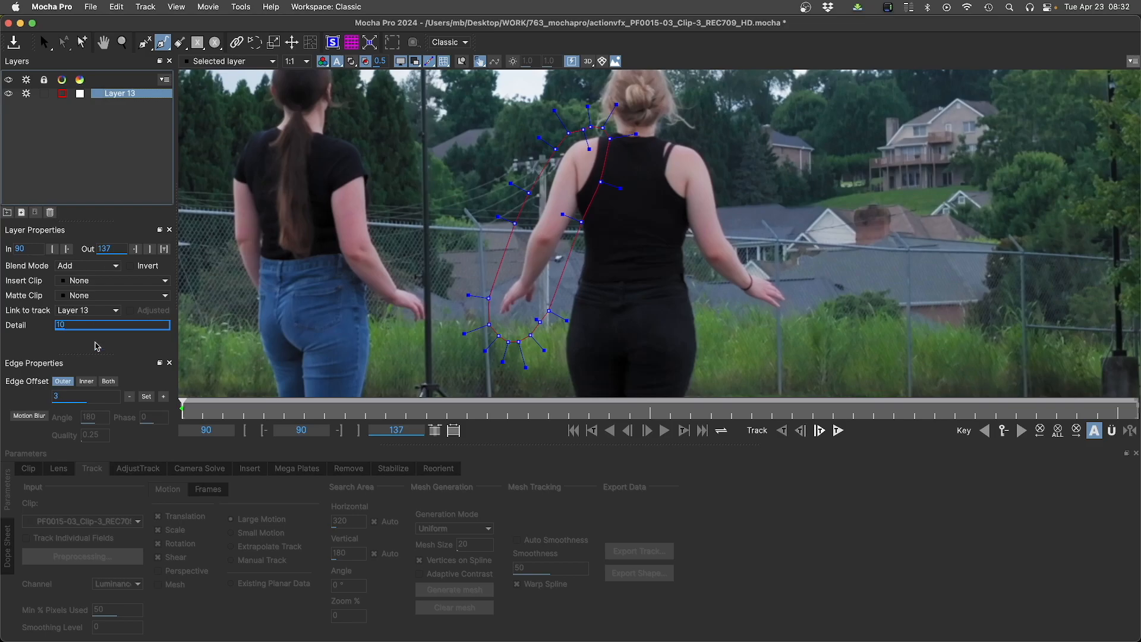
{"action": "double_click", "coordinate": [64, 325]}
{"action": "type", "text": "100"}
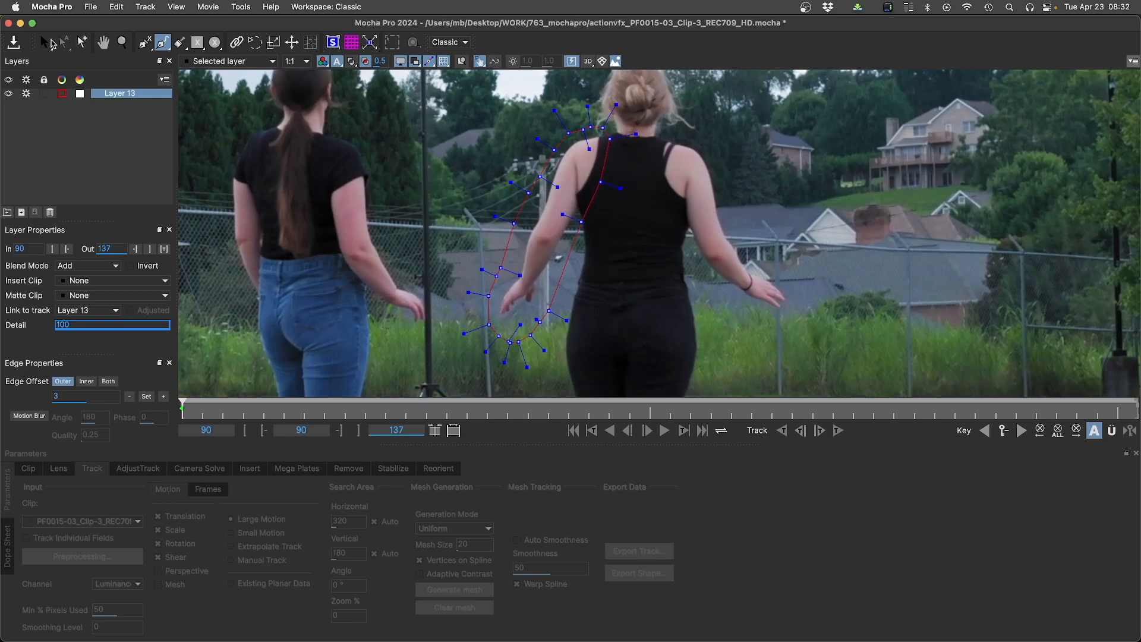
Step: Draw an irregular freehand shape over the dark-haired woman and set its detail to 50
{"action": "left_click", "coordinate": [255, 336]}
{"action": "mouse_move", "coordinate": [277, 245]}
{"action": "left_mouse_down"}
{"action": "mouse_move", "coordinate": [318, 164]}
{"action": "mouse_move", "coordinate": [349, 220]}
{"action": "mouse_move", "coordinate": [396, 158]}
{"action": "mouse_move", "coordinate": [405, 211]}
{"action": "mouse_move", "coordinate": [385, 299]}
{"action": "mouse_move", "coordinate": [329, 317]}
{"action": "mouse_move", "coordinate": [309, 351]}
{"action": "mouse_move", "coordinate": [253, 367]}
{"action": "left_mouse_up"}
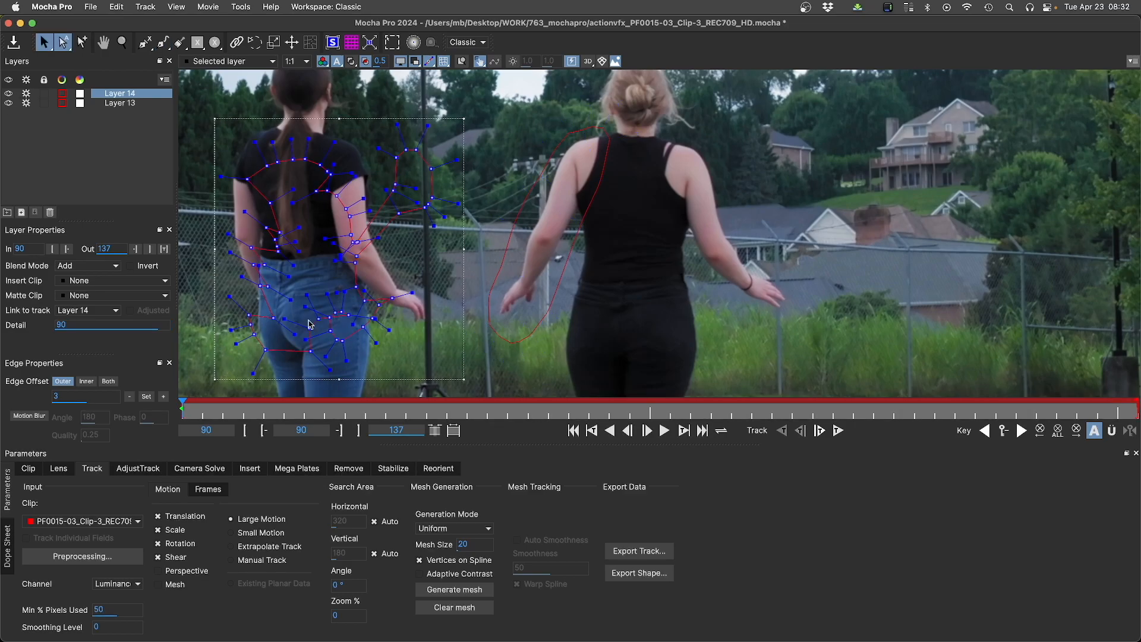
{"action": "left_click", "coordinate": [161, 44]}
{"action": "left_click", "coordinate": [62, 331]}
{"action": "type", "text": "50"}
{"action": "key", "text": "Return"}
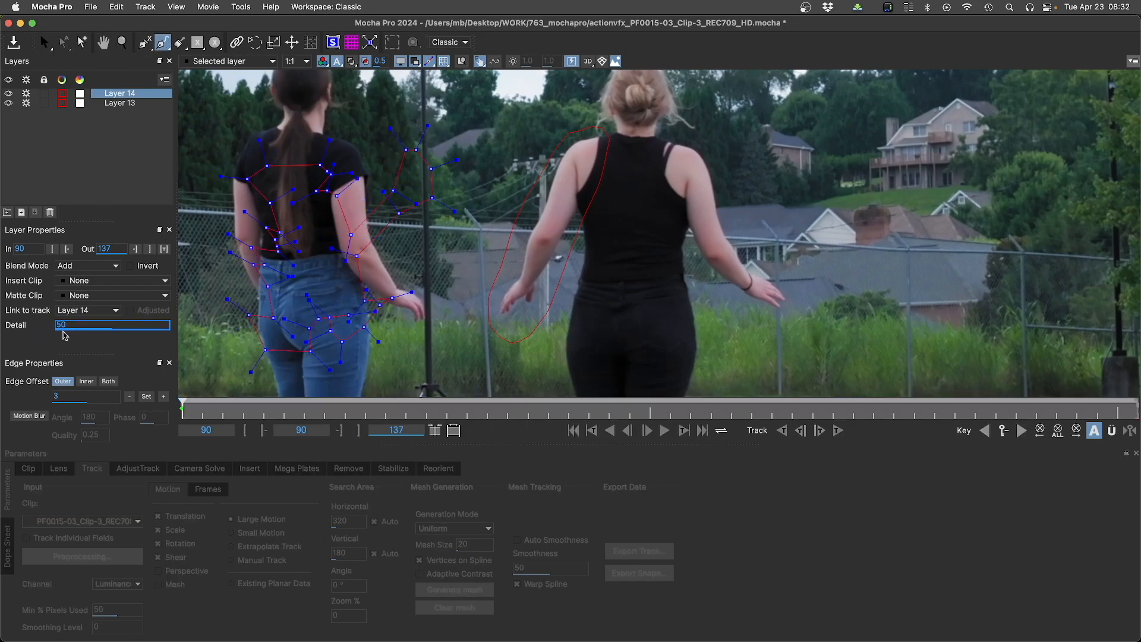
Step: Reduce the irregular freehand shape's detail to 10, and delete its layer
{"action": "double_click", "coordinate": [61, 326]}
{"action": "type", "text": "10"}
{"action": "key", "text": "Return"}
{"action": "left_click", "coordinate": [77, 142]}
{"action": "key", "text": "Delete"}
Step: Start a magnetic spline at the dark-haired woman's neck and trace it along her right shoulder and outer arm to the forearm
{"action": "left_click", "coordinate": [160, 44]}
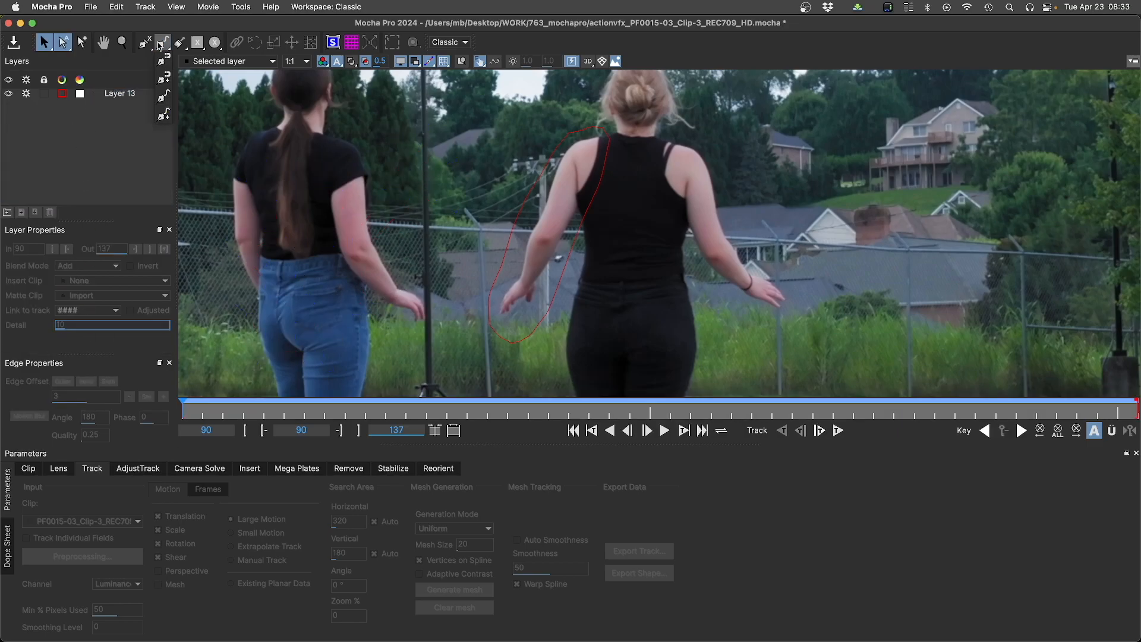
{"action": "left_click", "coordinate": [163, 61]}
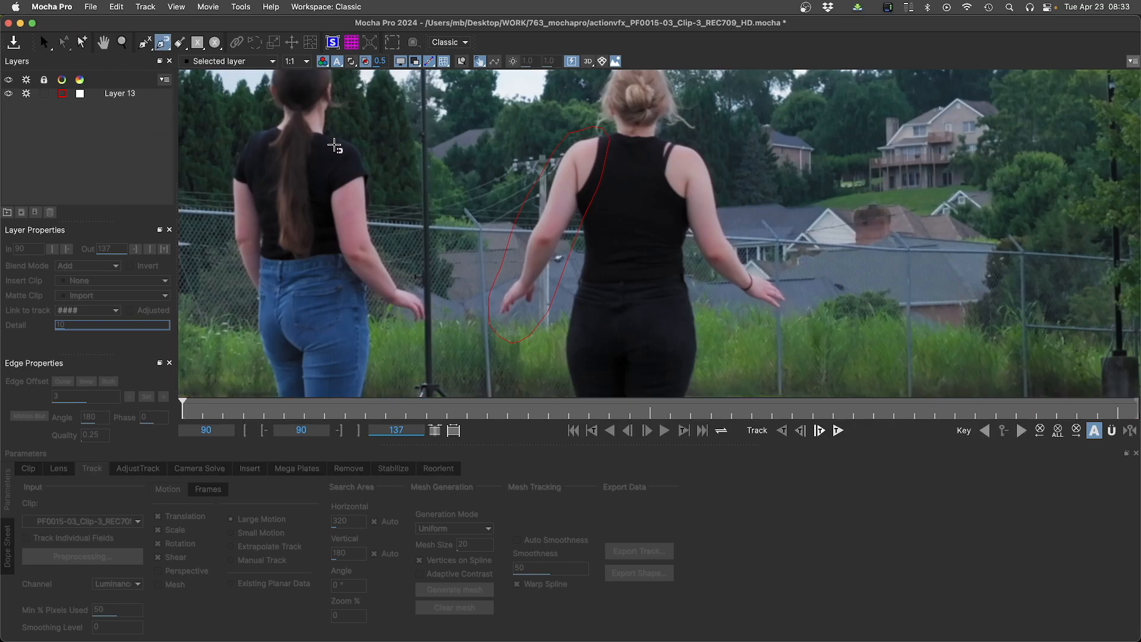
{"action": "left_click", "coordinate": [322, 134]}
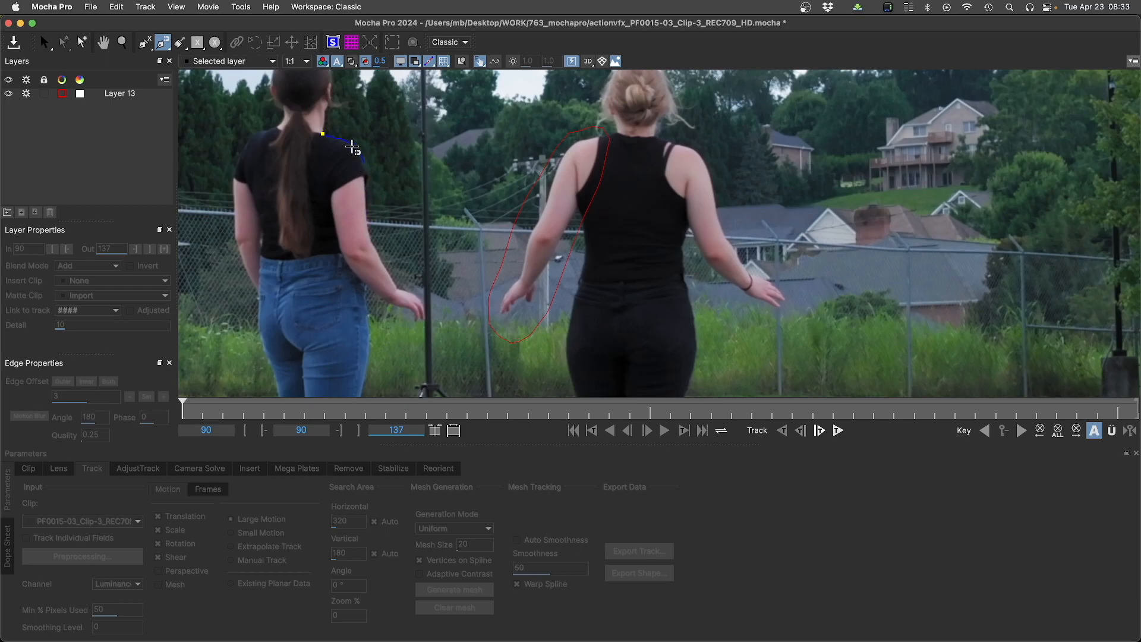
{"action": "scroll", "coordinate": [356, 156], "scroll_direction": "up", "scroll_amount": 1}
{"action": "scroll", "coordinate": [355, 155], "scroll_direction": "up", "scroll_amount": 2}
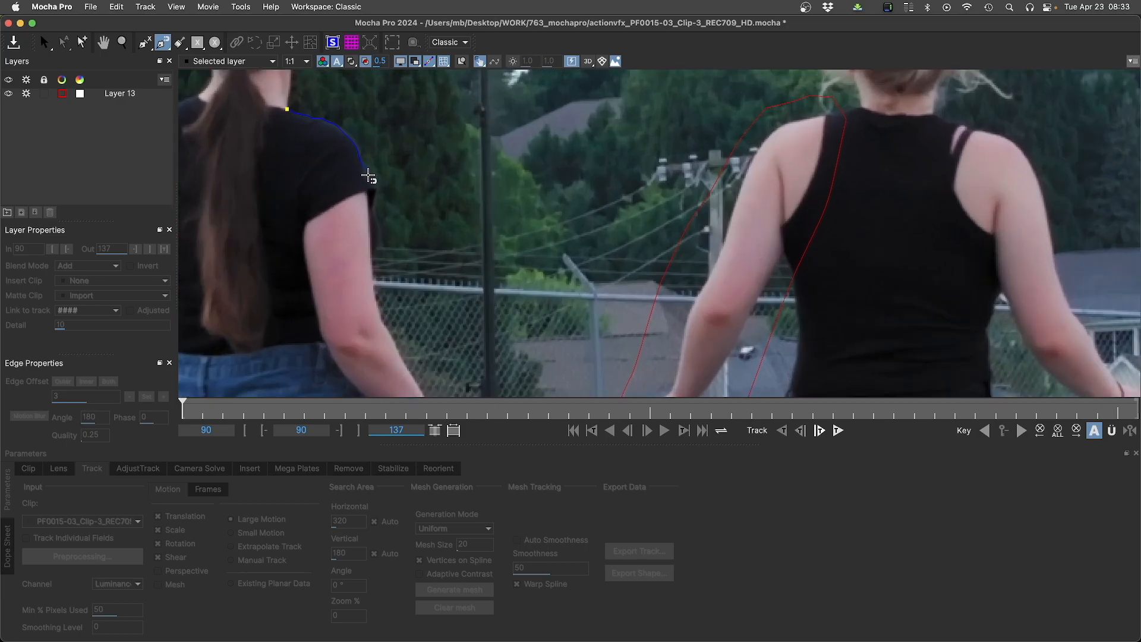
{"action": "left_click", "coordinate": [376, 189]}
{"action": "left_click", "coordinate": [378, 204]}
{"action": "left_click", "coordinate": [374, 254]}
{"action": "left_click", "coordinate": [419, 386]}
Step: Continue the magnetic spline along the dark-haired woman's right wrist and around her fingertips
{"action": "scroll", "coordinate": [420, 386], "scroll_direction": "down", "scroll_amount": 1}
{"action": "scroll", "coordinate": [421, 385], "scroll_direction": "down", "scroll_amount": 2}
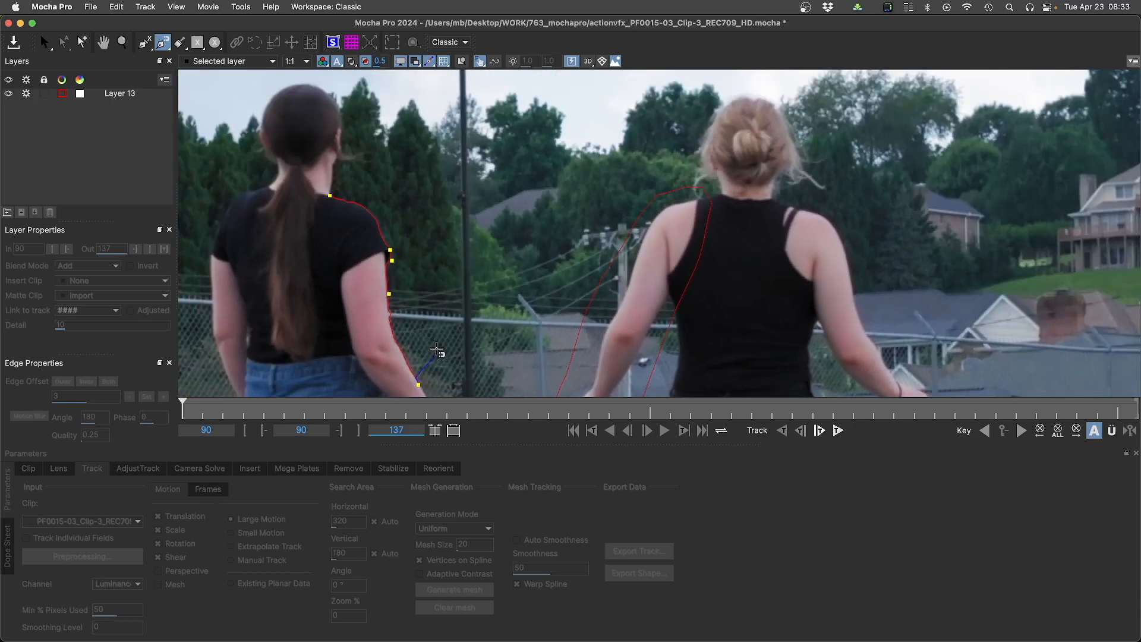
{"action": "key", "text": "x"}
{"action": "left_click_drag", "start_coordinate": [440, 353], "coordinate": [438, 206]}
{"action": "left_click", "coordinate": [466, 294]}
{"action": "left_click", "coordinate": [450, 300]}
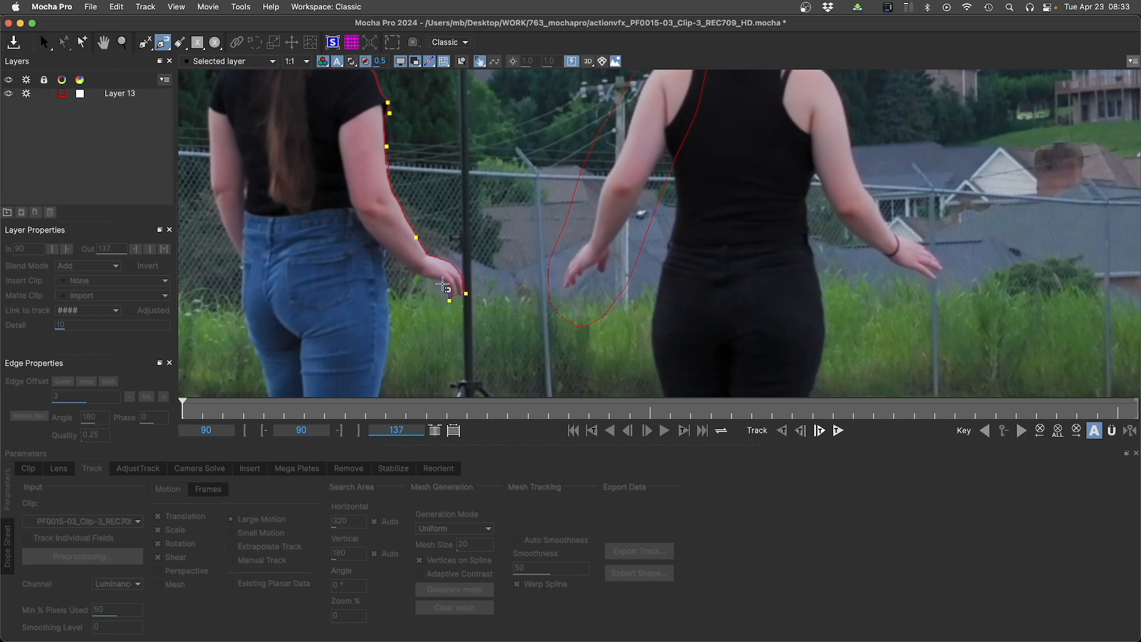
Step: Trace the magnetic spline back up the inner side of the dark-haired woman's right arm and close the shape
{"action": "left_click", "coordinate": [440, 280]}
{"action": "left_click", "coordinate": [395, 262]}
{"action": "left_click", "coordinate": [348, 204]}
{"action": "left_click", "coordinate": [323, 96]}
{"action": "right_click", "coordinate": [325, 95]}
{"action": "mouse_move", "coordinate": [292, 124]}
{"action": "left_mouse_down"}
{"action": "mouse_move", "coordinate": [341, 223]}
{"action": "mouse_move", "coordinate": [354, 208]}
{"action": "left_mouse_up"}
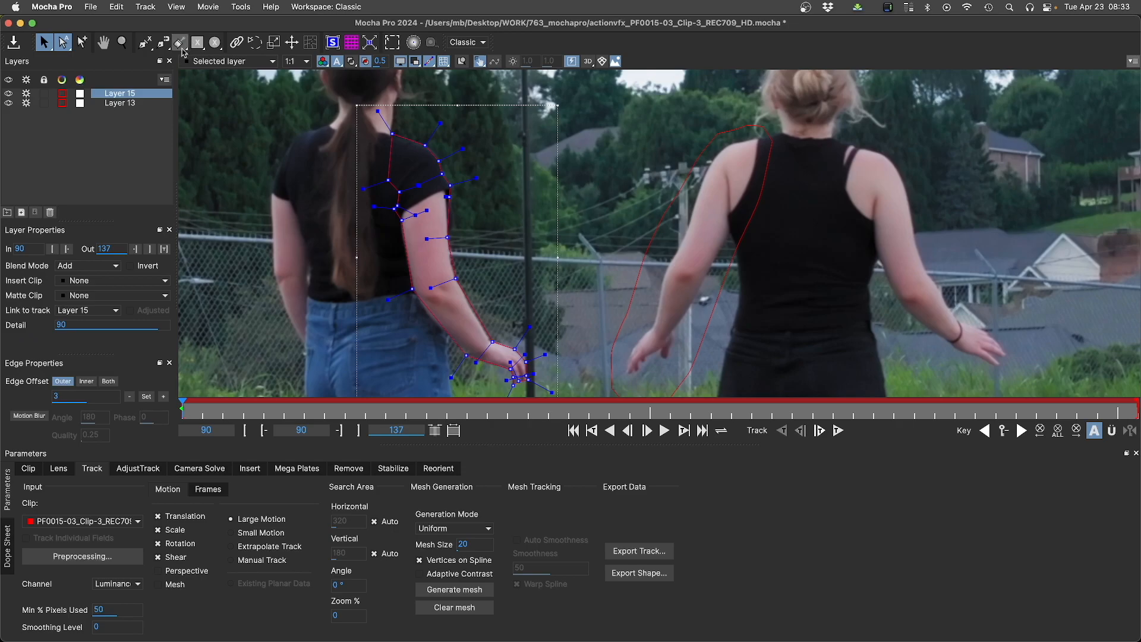
Step: Set the dark-haired woman's right-arm shape detail to 50
{"action": "left_click", "coordinate": [165, 42]}
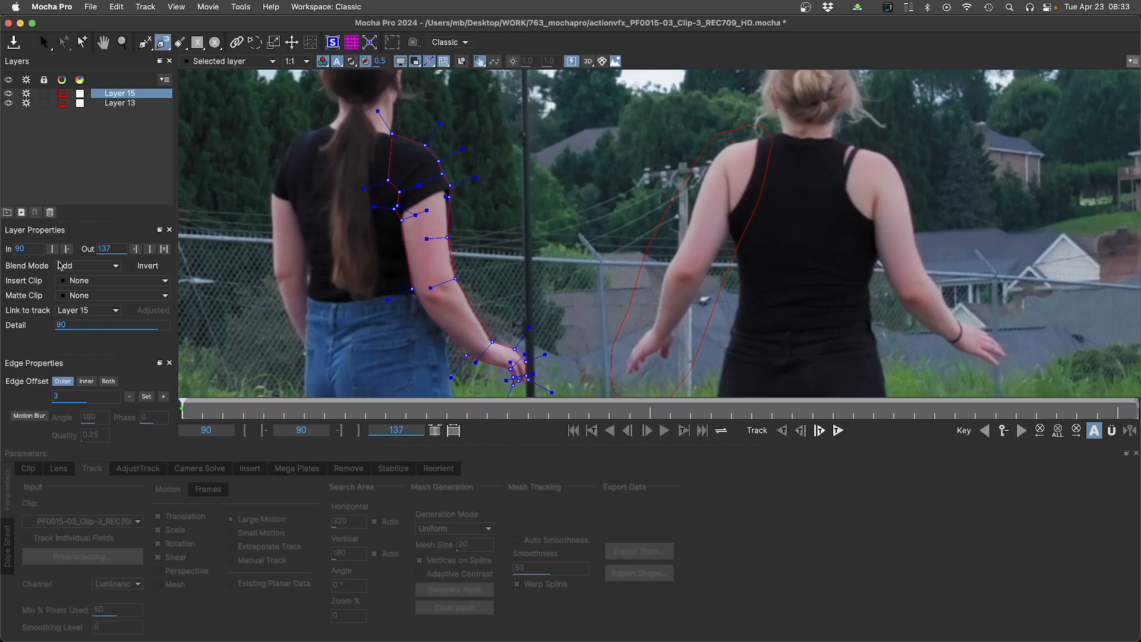
{"action": "double_click", "coordinate": [59, 325]}
{"action": "type", "text": "50"}
{"action": "key", "text": "Return"}
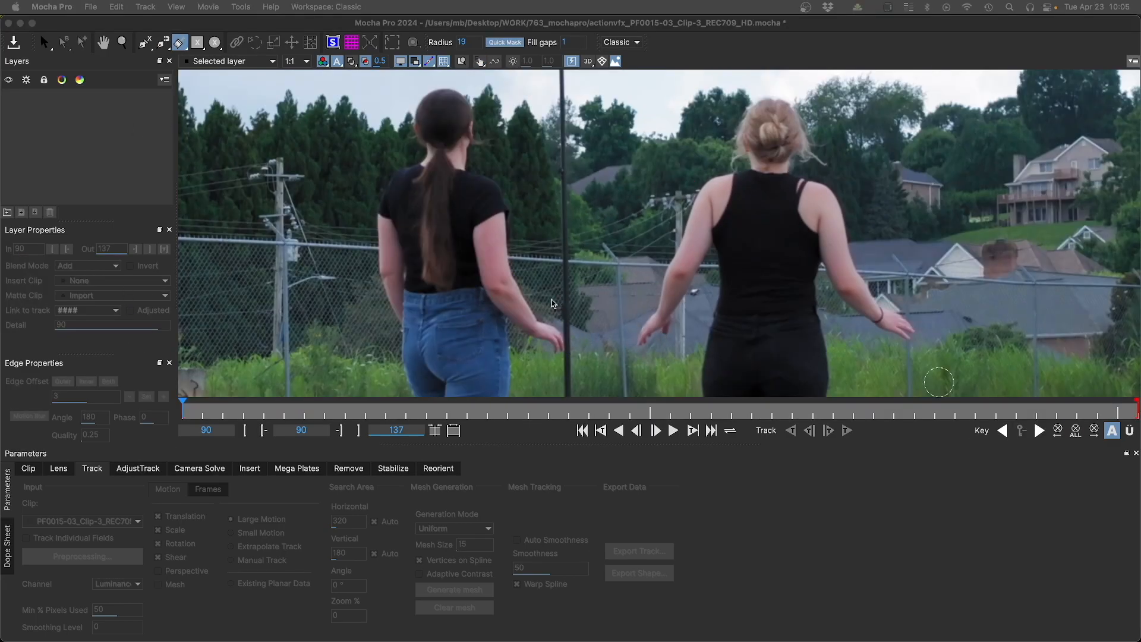
Step: Paint over the blonde woman's head with the Area Brush and turn Quick Mask off to convert the paint into a spline
{"action": "left_click", "coordinate": [164, 43]}
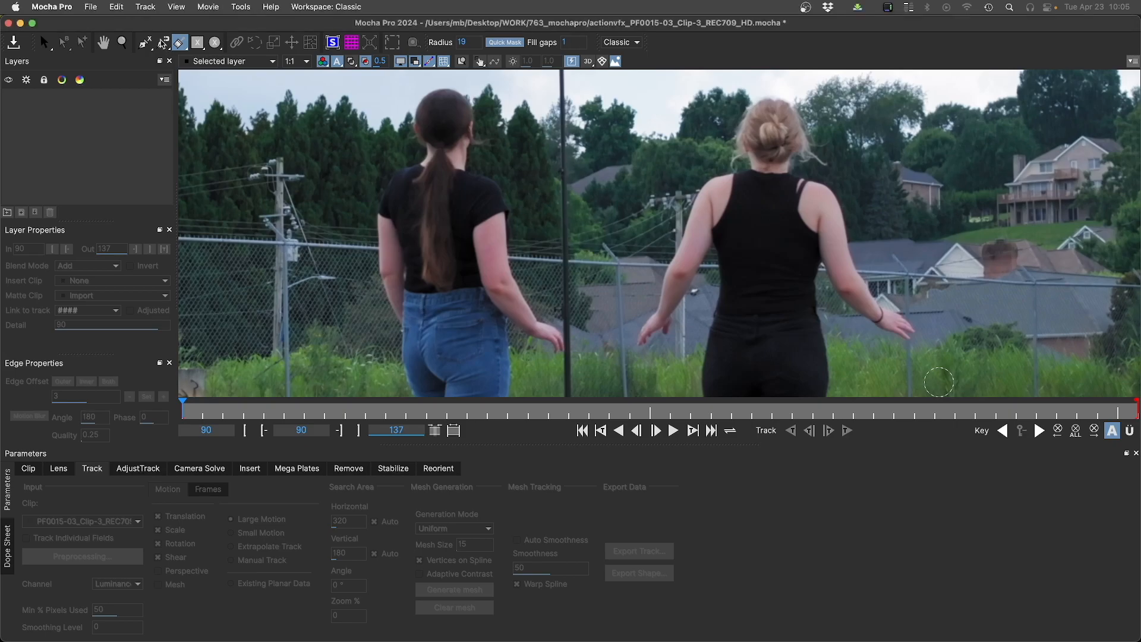
{"action": "left_click", "coordinate": [180, 44]}
{"action": "mouse_move", "coordinate": [759, 182]}
{"action": "left_mouse_down"}
{"action": "mouse_move", "coordinate": [749, 120]}
{"action": "mouse_move", "coordinate": [762, 108]}
{"action": "mouse_move", "coordinate": [796, 117]}
{"action": "mouse_move", "coordinate": [797, 145]}
{"action": "mouse_move", "coordinate": [777, 168]}
{"action": "mouse_move", "coordinate": [789, 167]}
{"action": "mouse_move", "coordinate": [765, 121]}
{"action": "left_mouse_up"}
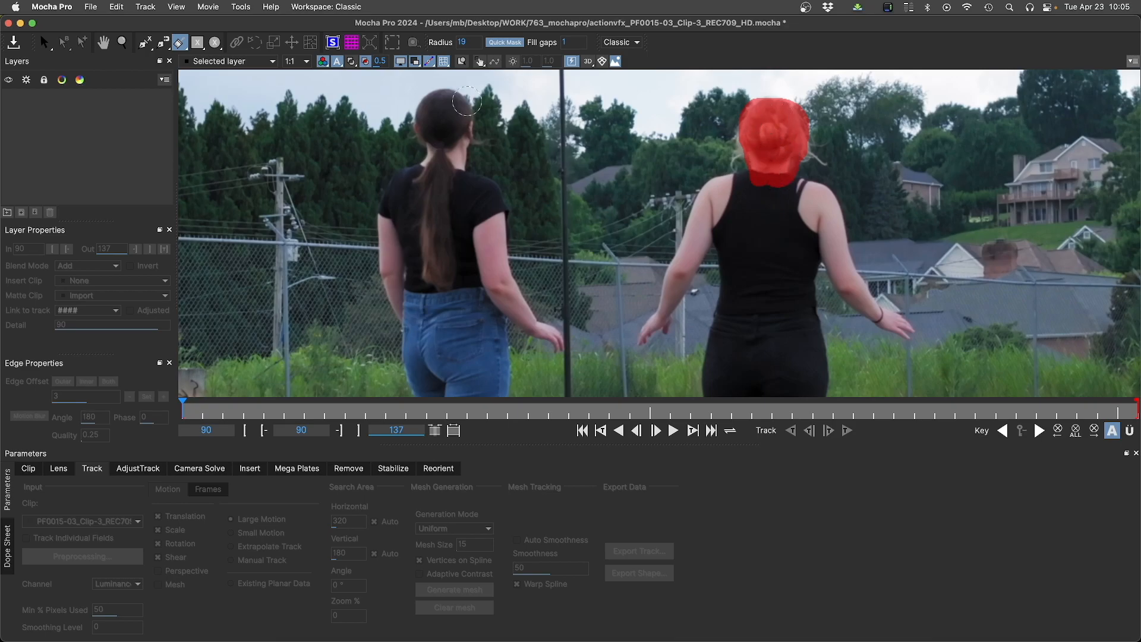
{"action": "left_click", "coordinate": [505, 43]}
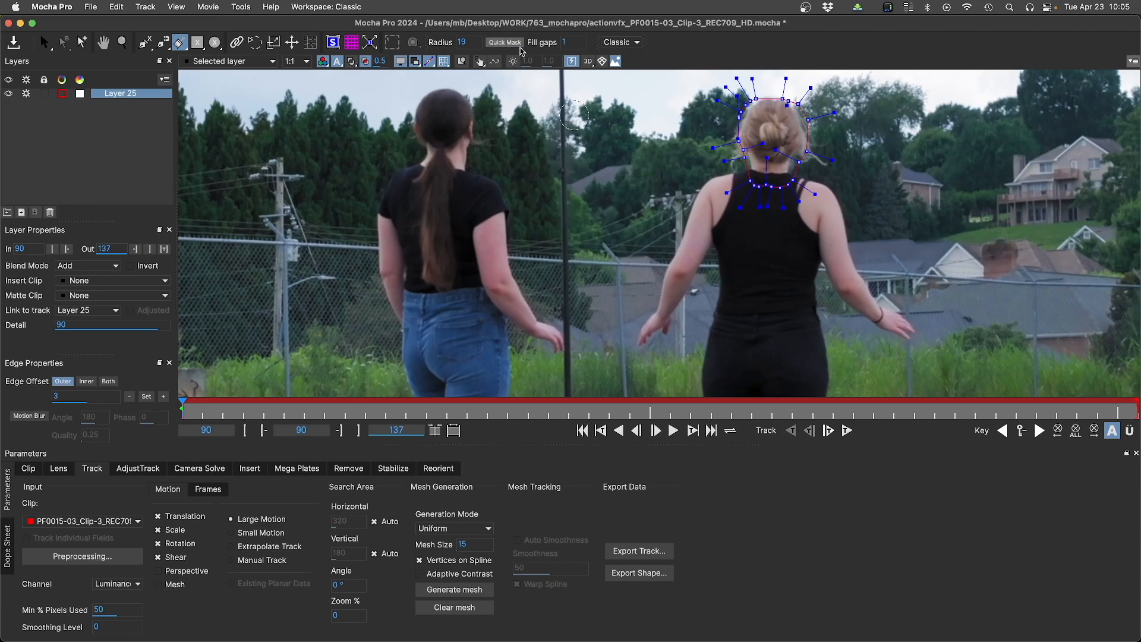
Step: Paint over the blonde woman's left arm and the dark-haired woman's head and right shoulder with the Area Brush, converting each into a spline
{"action": "mouse_move", "coordinate": [681, 293]}
{"action": "left_mouse_down"}
{"action": "mouse_move", "coordinate": [648, 341]}
{"action": "mouse_move", "coordinate": [692, 232]}
{"action": "mouse_move", "coordinate": [681, 244]}
{"action": "left_mouse_up"}
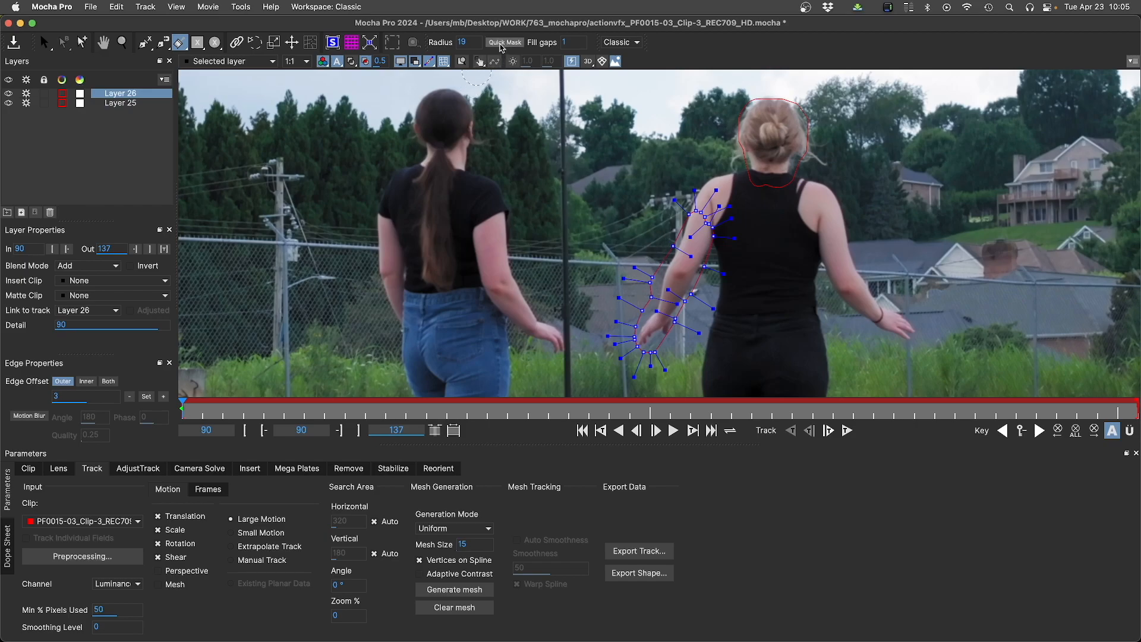
{"action": "mouse_move", "coordinate": [488, 177]}
{"action": "left_mouse_down"}
{"action": "mouse_move", "coordinate": [484, 224]}
{"action": "mouse_move", "coordinate": [479, 196]}
{"action": "mouse_move", "coordinate": [447, 193]}
{"action": "mouse_move", "coordinate": [465, 143]}
{"action": "mouse_move", "coordinate": [444, 109]}
{"action": "mouse_move", "coordinate": [428, 129]}
{"action": "left_mouse_up"}
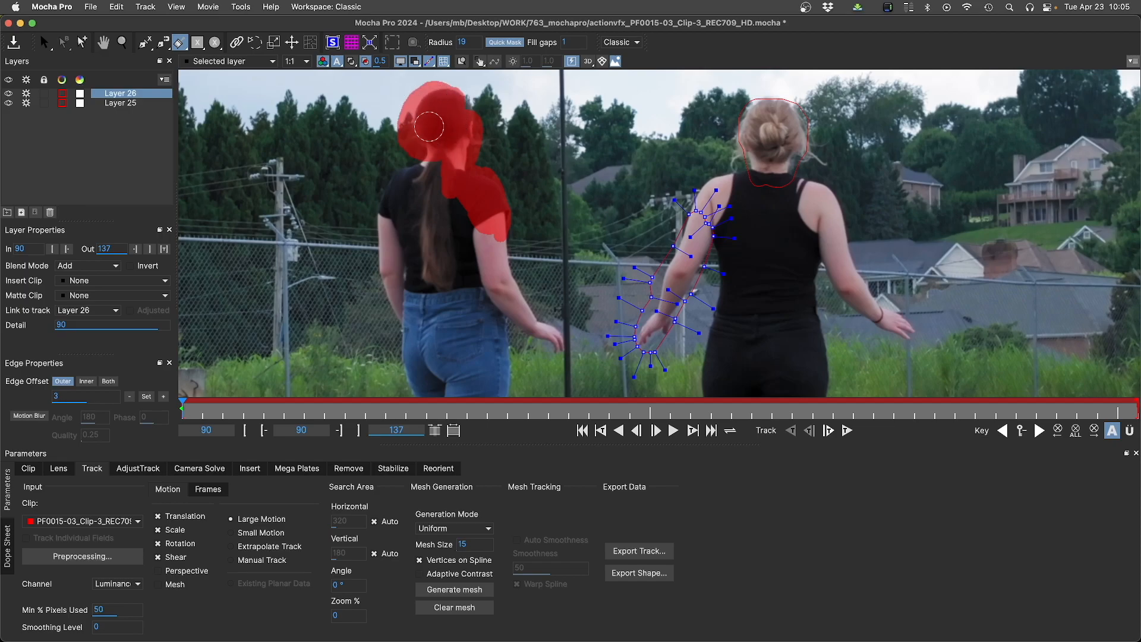
{"action": "left_click", "coordinate": [504, 42]}
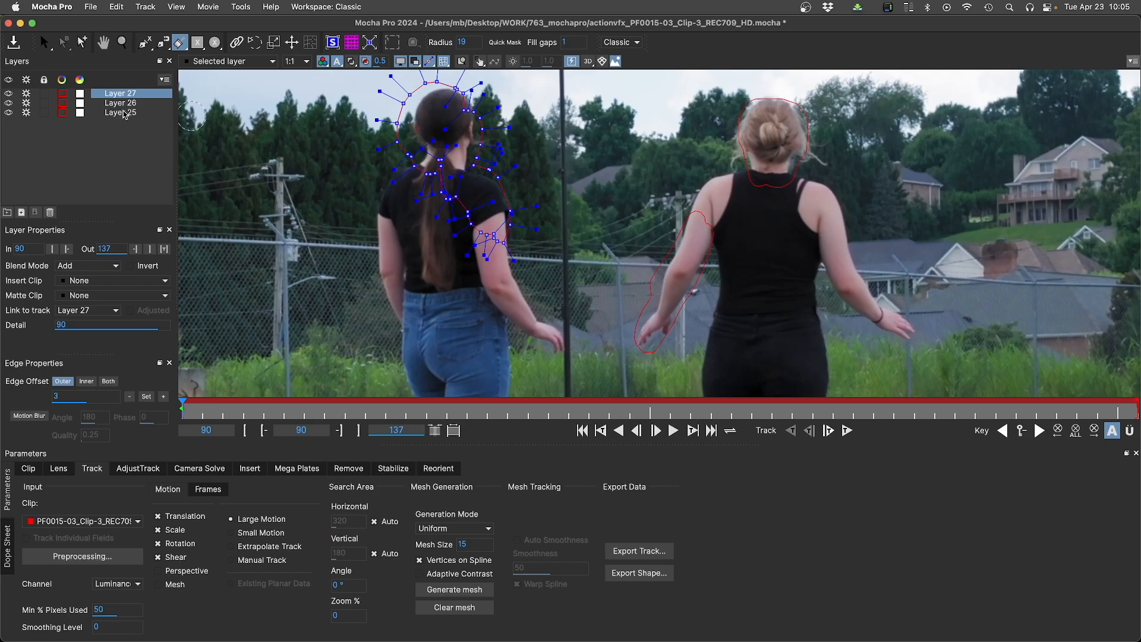
Step: Delete all three painted shape layers
{"action": "left_click", "coordinate": [119, 114], "text": "shift"}
{"action": "left_click", "coordinate": [51, 214]}
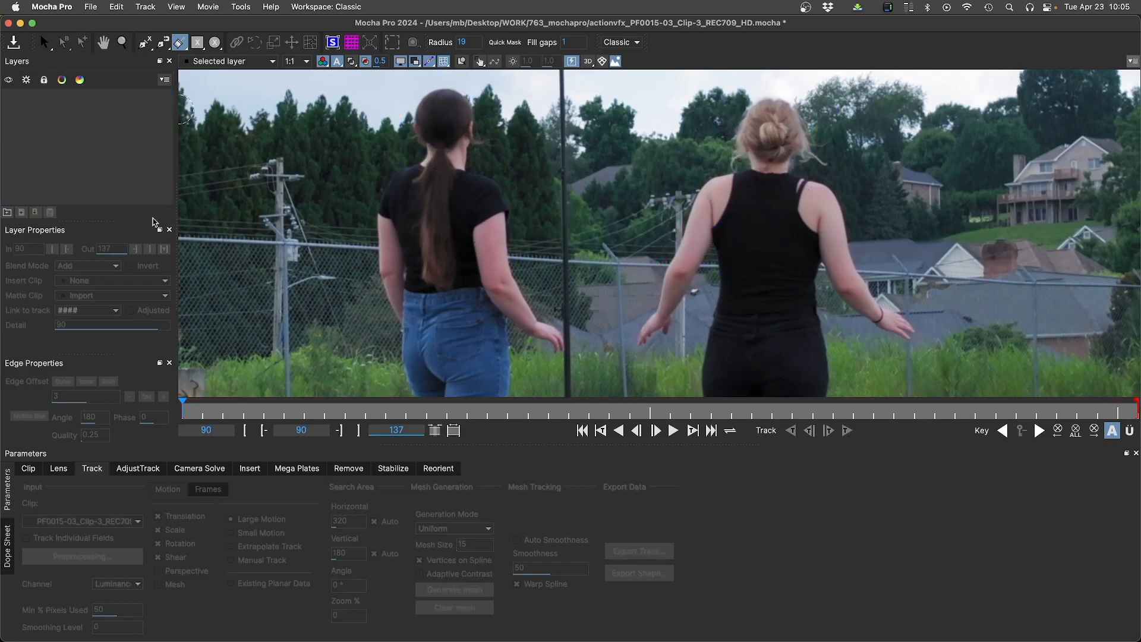
Step: Paint a patch beside the blonde woman's left upper arm and a spot on the dark-haired woman's back as separate Area Brush splines
{"action": "left_click", "coordinate": [505, 44]}
{"action": "mouse_move", "coordinate": [720, 238]}
{"action": "left_mouse_down"}
{"action": "mouse_move", "coordinate": [707, 221]}
{"action": "mouse_move", "coordinate": [695, 238]}
{"action": "mouse_move", "coordinate": [703, 252]}
{"action": "left_mouse_up"}
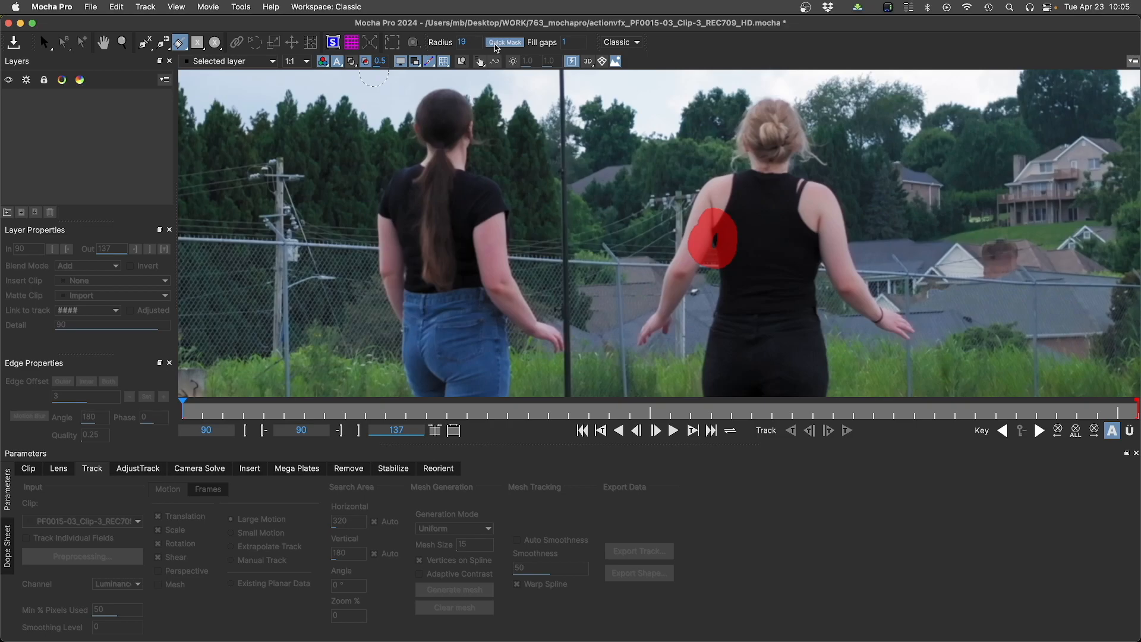
{"action": "left_click", "coordinate": [466, 210]}
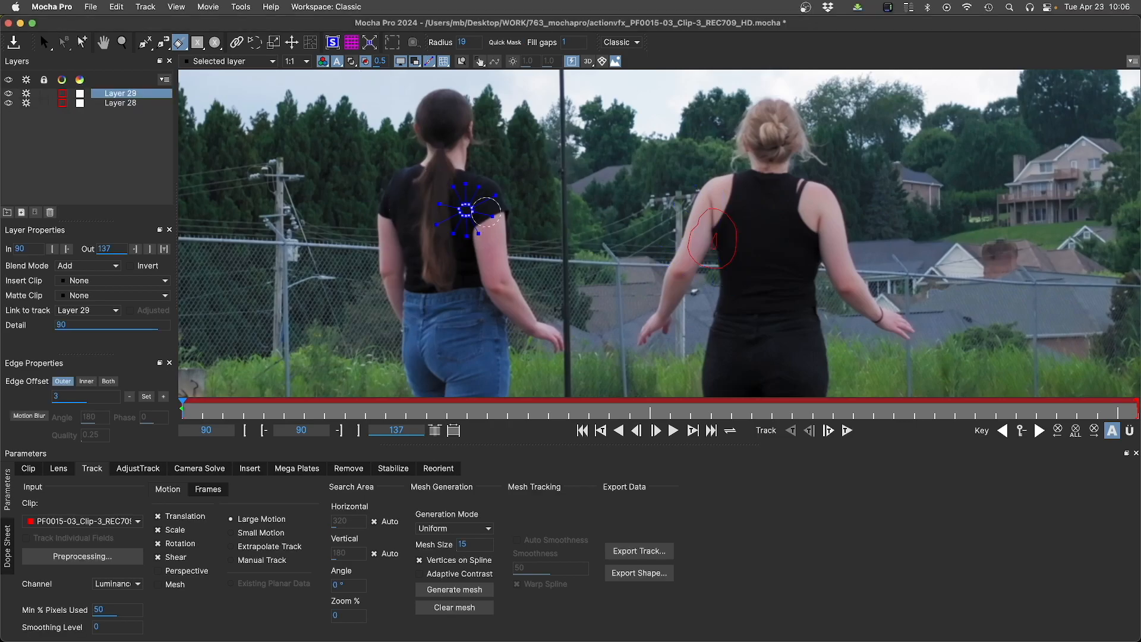
Step: Paint a large Quick Mask area between the women and over the dark-haired woman's right arm, using brush radii including 52 and 15, and convert it
{"action": "left_click", "coordinate": [504, 42]}
{"action": "mouse_move", "coordinate": [463, 40]}
{"action": "left_mouse_down"}
{"action": "mouse_move", "coordinate": [466, 26]}
{"action": "mouse_move", "coordinate": [465, 37]}
{"action": "left_mouse_up"}
{"action": "mouse_move", "coordinate": [597, 161]}
{"action": "left_mouse_down"}
{"action": "mouse_move", "coordinate": [576, 160]}
{"action": "mouse_move", "coordinate": [589, 160]}
{"action": "mouse_move", "coordinate": [588, 144]}
{"action": "mouse_move", "coordinate": [582, 176]}
{"action": "mouse_move", "coordinate": [599, 178]}
{"action": "mouse_move", "coordinate": [575, 188]}
{"action": "left_mouse_up"}
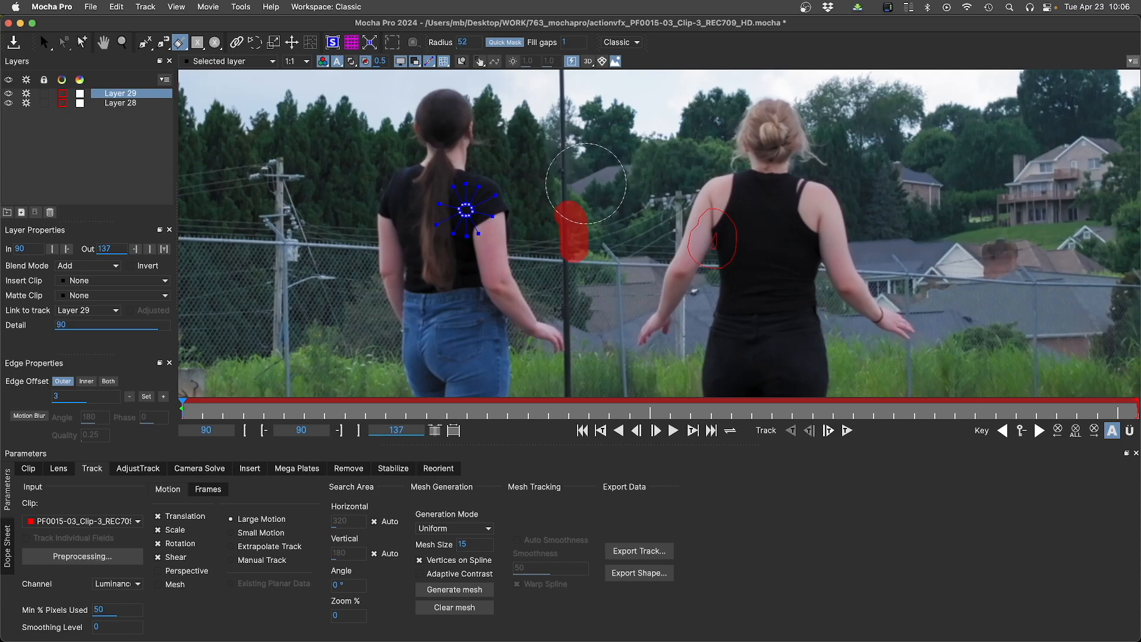
{"action": "mouse_move", "coordinate": [545, 244]}
{"action": "left_mouse_down"}
{"action": "mouse_move", "coordinate": [552, 218]}
{"action": "mouse_move", "coordinate": [564, 237]}
{"action": "mouse_move", "coordinate": [557, 199]}
{"action": "mouse_move", "coordinate": [512, 251]}
{"action": "mouse_move", "coordinate": [548, 294]}
{"action": "mouse_move", "coordinate": [580, 244]}
{"action": "mouse_move", "coordinate": [505, 254]}
{"action": "mouse_move", "coordinate": [523, 263]}
{"action": "mouse_move", "coordinate": [547, 233]}
{"action": "mouse_move", "coordinate": [563, 259]}
{"action": "mouse_move", "coordinate": [547, 204]}
{"action": "mouse_move", "coordinate": [552, 256]}
{"action": "mouse_move", "coordinate": [535, 178]}
{"action": "left_mouse_up"}
{"action": "left_click", "coordinate": [607, 177]}
{"action": "mouse_move", "coordinate": [510, 229]}
{"action": "left_mouse_down"}
{"action": "mouse_move", "coordinate": [471, 305]}
{"action": "mouse_move", "coordinate": [454, 279]}
{"action": "mouse_move", "coordinate": [484, 262]}
{"action": "mouse_move", "coordinate": [480, 236]}
{"action": "mouse_move", "coordinate": [469, 258]}
{"action": "left_mouse_up"}
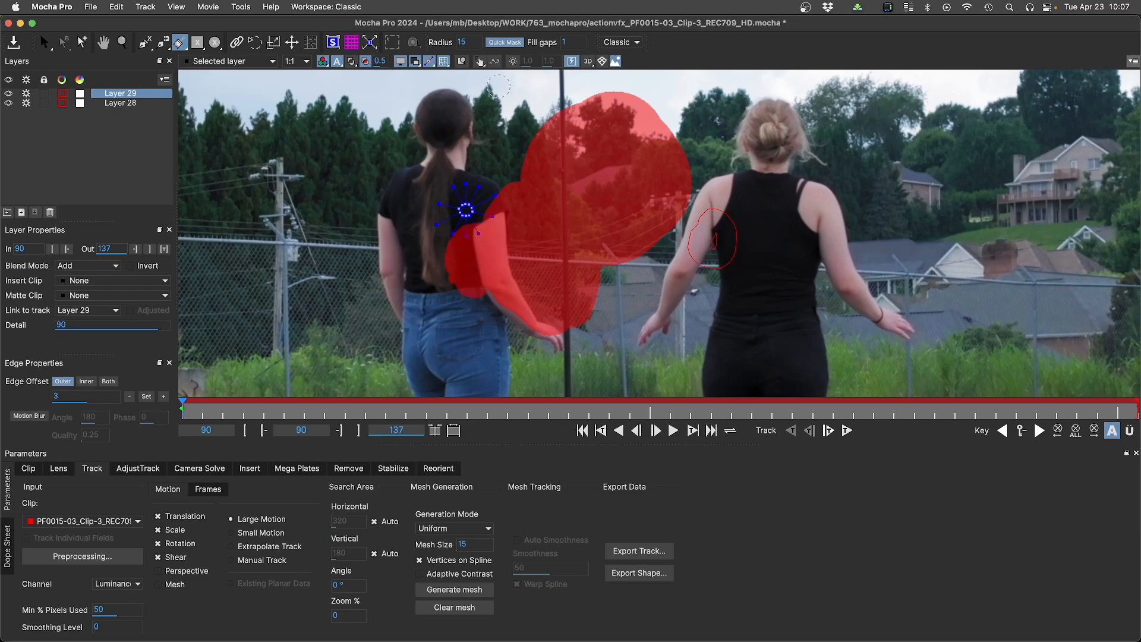
{"action": "left_click", "coordinate": [505, 42]}
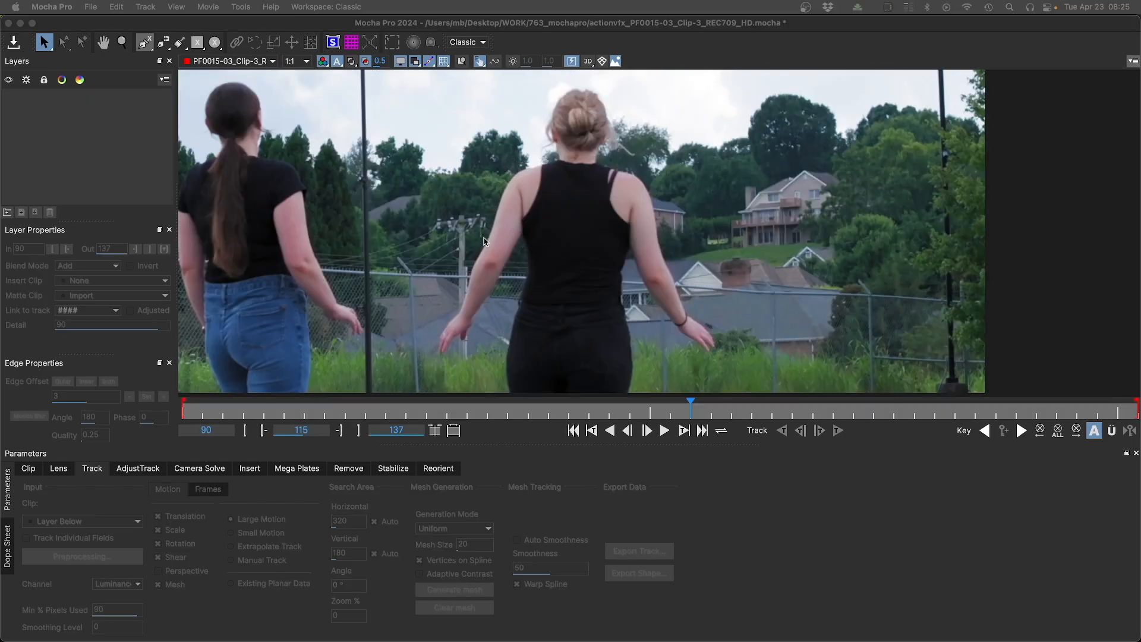
Step: Go back to frame 90 and frame the blonde woman's left arm in the viewer
{"action": "left_click_drag", "start_coordinate": [374, 410], "coordinate": [178, 423]}
{"action": "key", "text": "x"}
{"action": "left_click_drag", "start_coordinate": [456, 277], "coordinate": [531, 246]}
{"action": "scroll", "coordinate": [522, 274], "scroll_direction": "down", "scroll_amount": 2}
{"action": "key", "text": "x"}
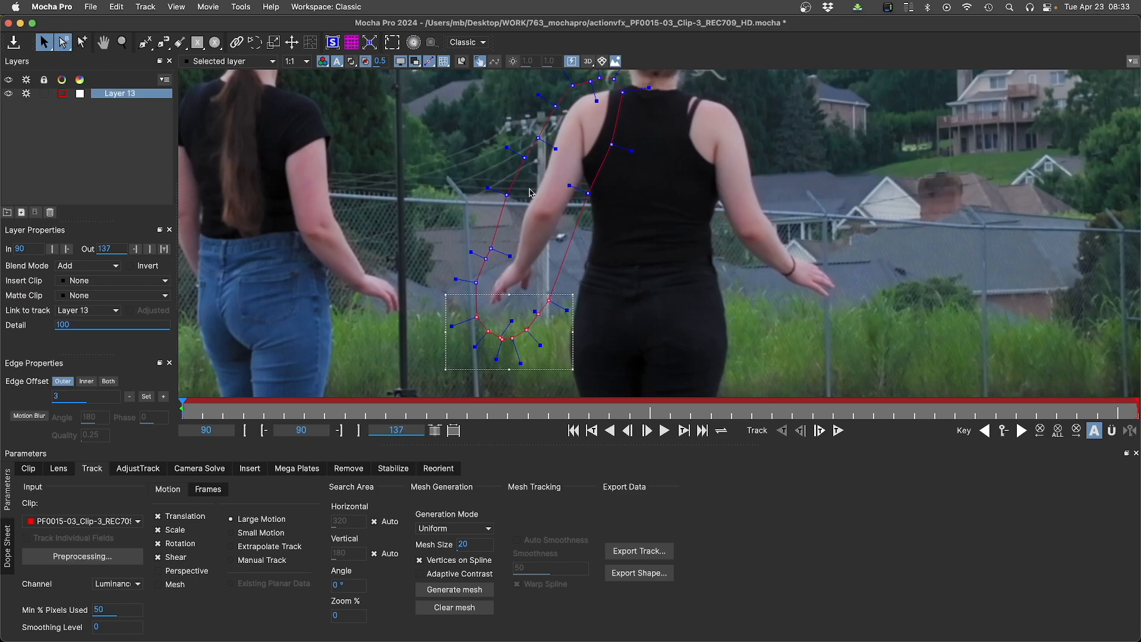
Step: Tighten the blonde woman's left-arm shape by raising its points below the hand and shifting its outer elbow points inward
{"action": "left_click", "coordinate": [711, 366]}
{"action": "left_click_drag", "start_coordinate": [692, 291], "coordinate": [455, 373]}
{"action": "left_click_drag", "start_coordinate": [509, 325], "coordinate": [499, 307]}
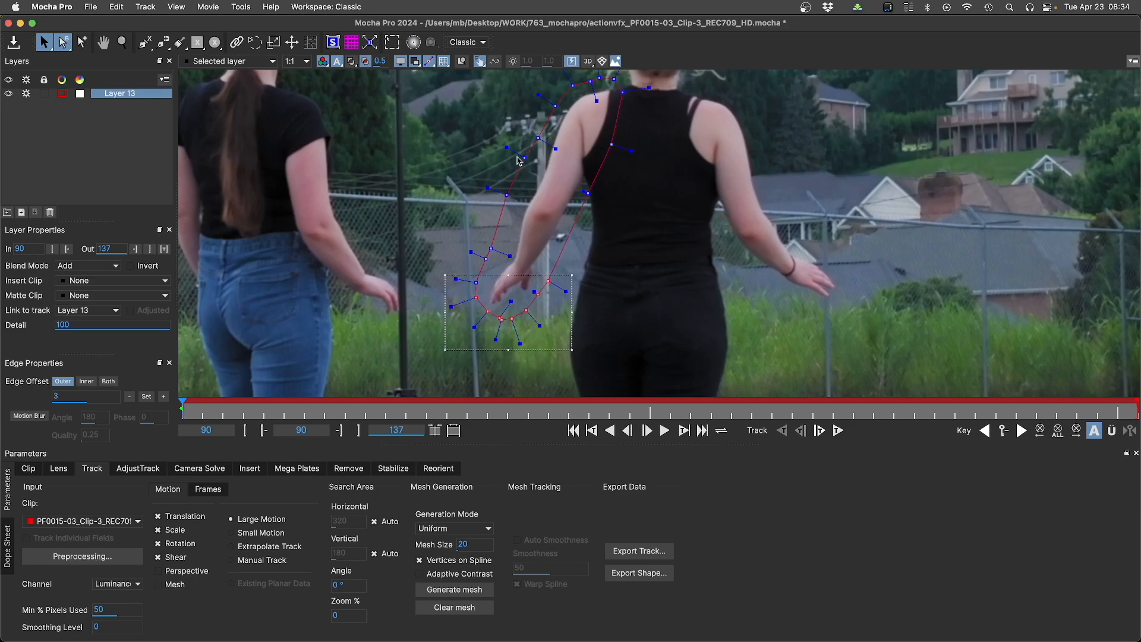
{"action": "left_click_drag", "start_coordinate": [452, 141], "coordinate": [525, 202]}
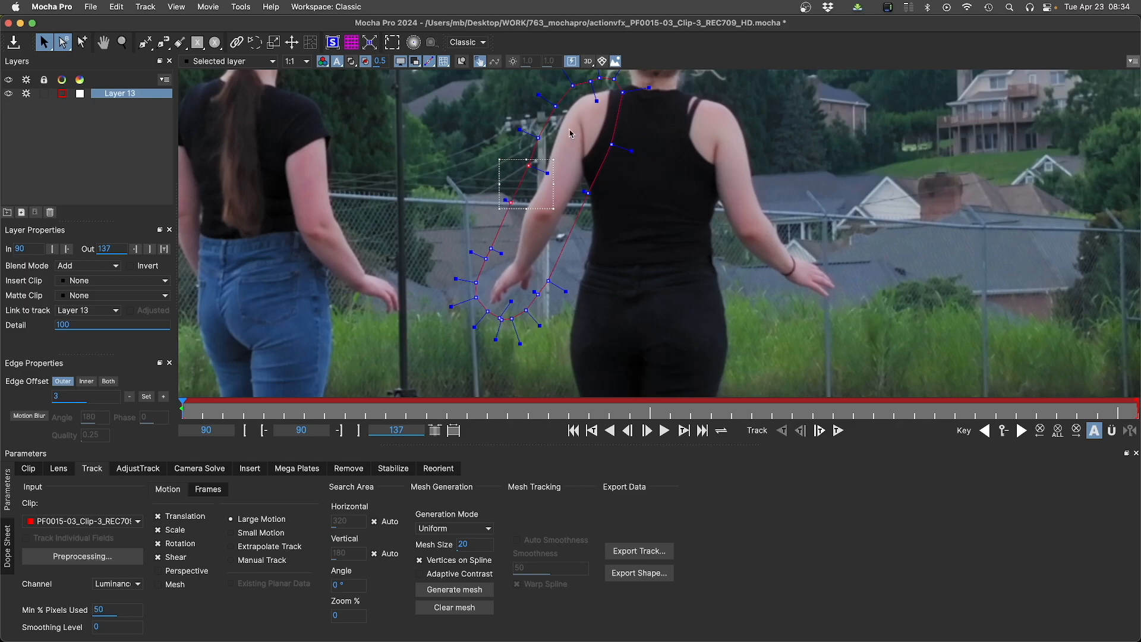
Step: Select the whole left-arm shape and enable Mesh in its tracking motion options
{"action": "left_click", "coordinate": [506, 321]}
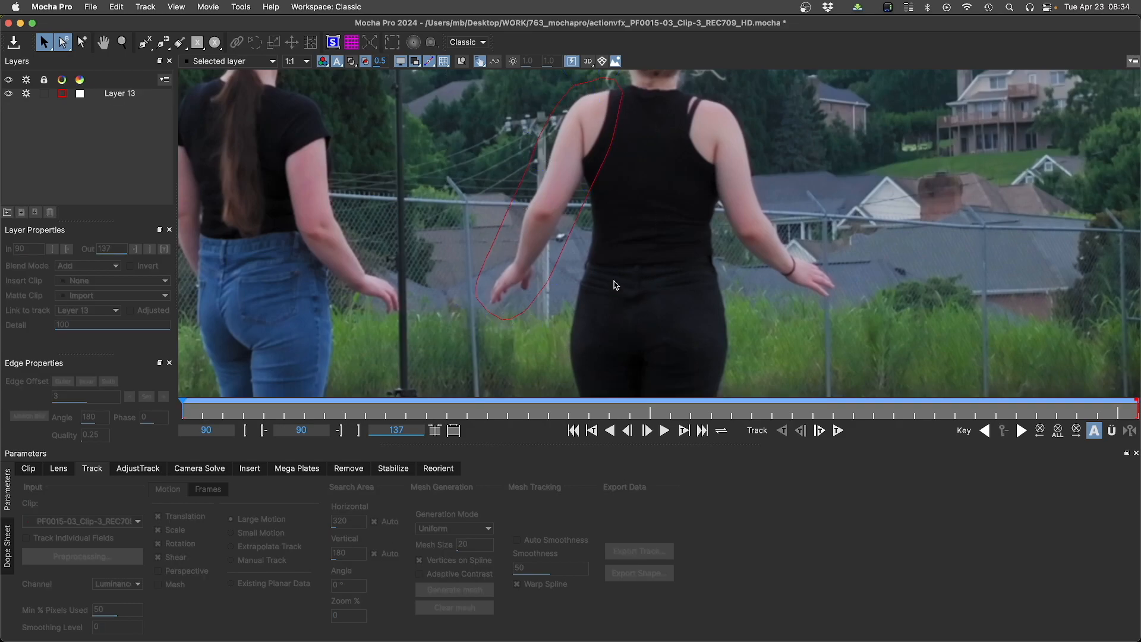
{"action": "left_click", "coordinate": [485, 262]}
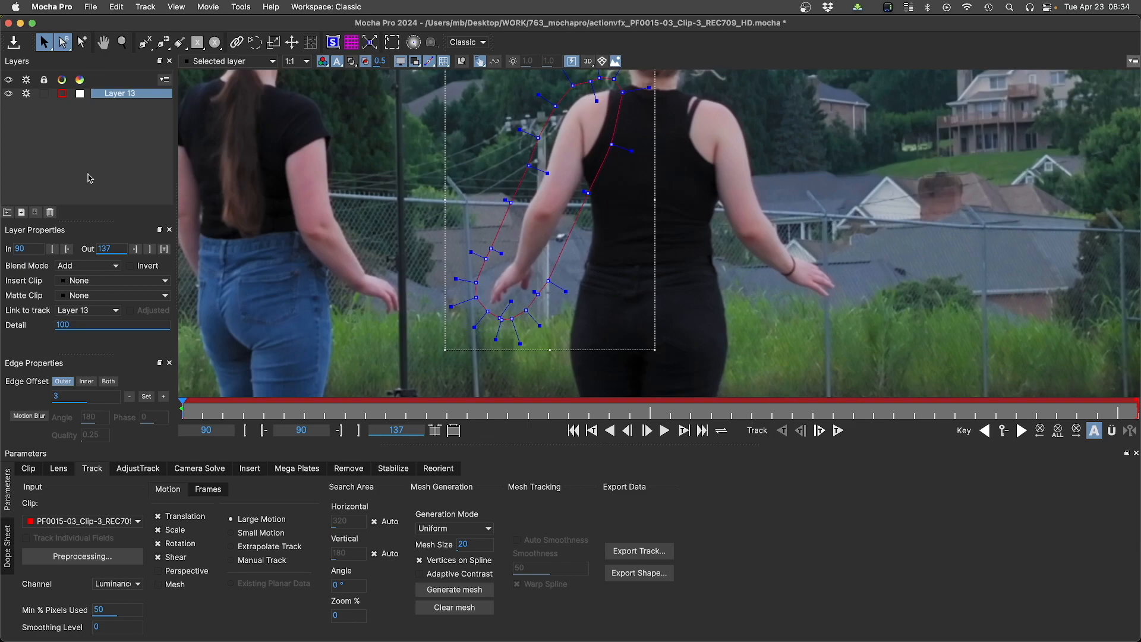
{"action": "left_click", "coordinate": [158, 584]}
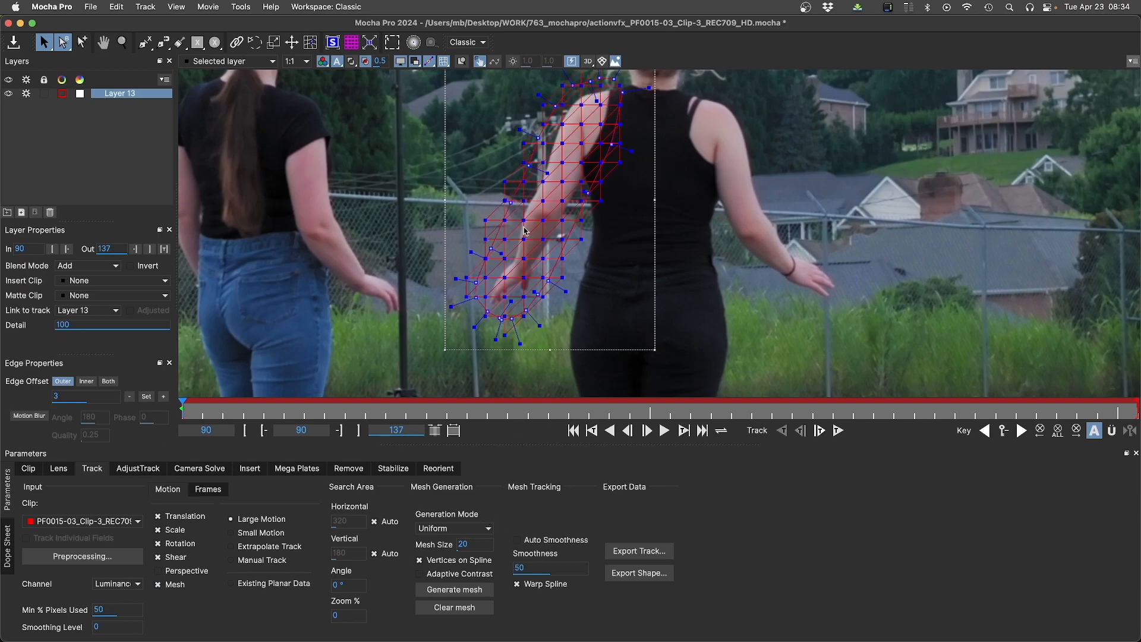
Step: Switch the mesh generation mode to Automatic and generate the mesh on the left-arm shape
{"action": "key", "text": "x"}
{"action": "left_click_drag", "start_coordinate": [624, 191], "coordinate": [594, 239]}
{"action": "key", "text": "s"}
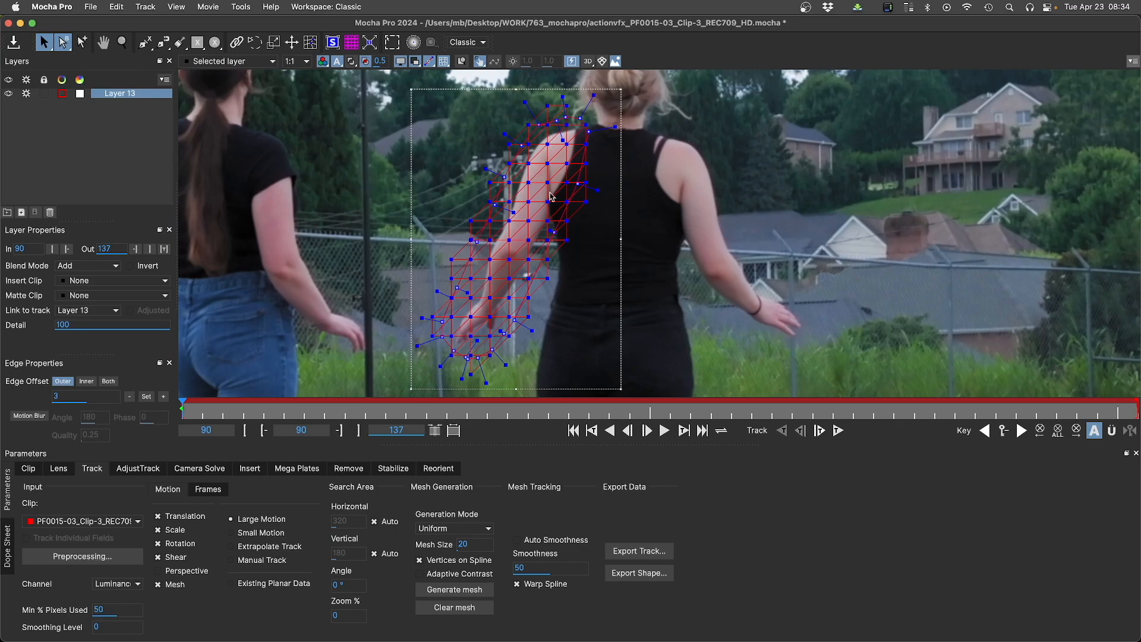
{"action": "left_click", "coordinate": [433, 529]}
{"action": "left_click", "coordinate": [428, 553]}
{"action": "left_click", "coordinate": [448, 597]}
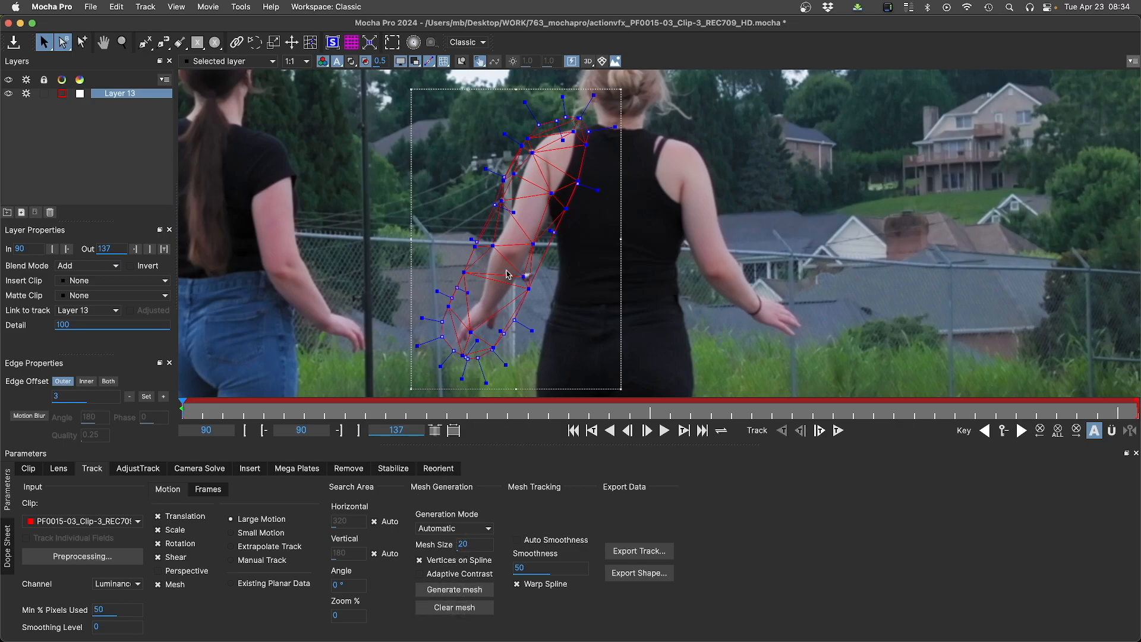
Step: Regenerate the Automatic arm mesh with a mesh size of 8, and again with a size of 40
{"action": "left_click_drag", "start_coordinate": [466, 546], "coordinate": [452, 571]}
{"action": "double_click", "coordinate": [466, 546]}
{"action": "type", "text": "8"}
{"action": "left_click", "coordinate": [455, 589]}
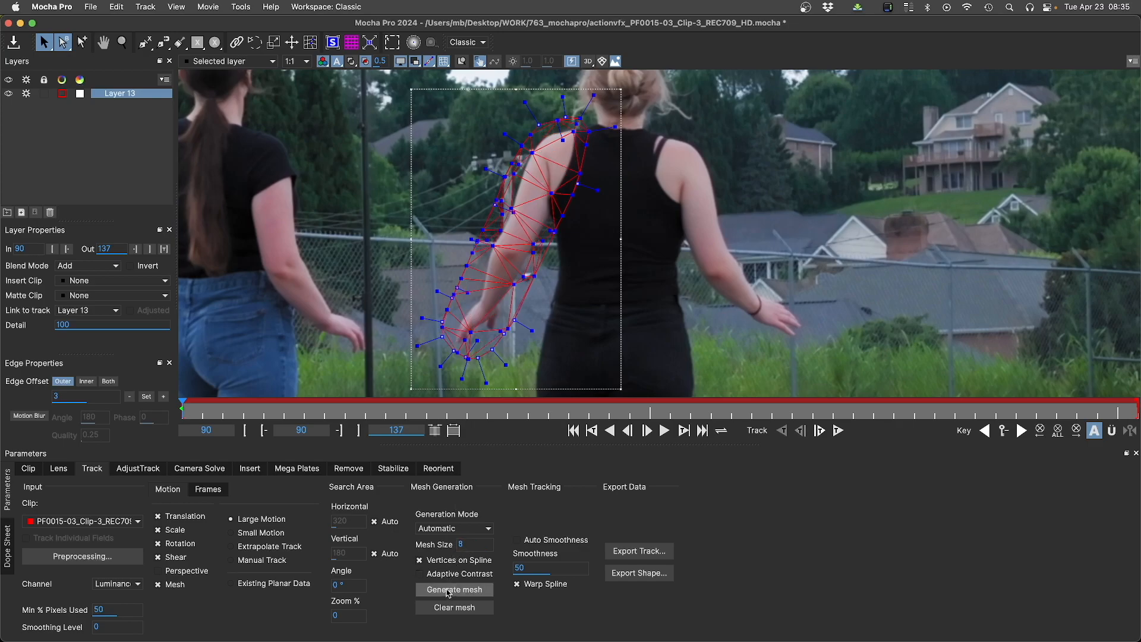
{"action": "double_click", "coordinate": [464, 541]}
{"action": "type", "text": "40"}
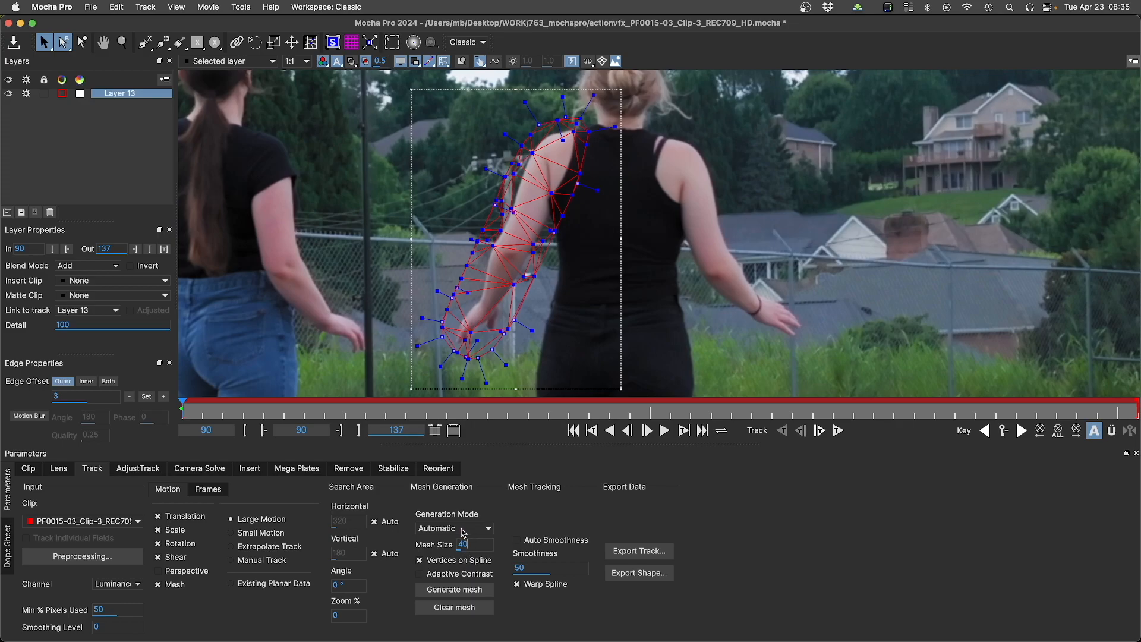
{"action": "left_click", "coordinate": [455, 589]}
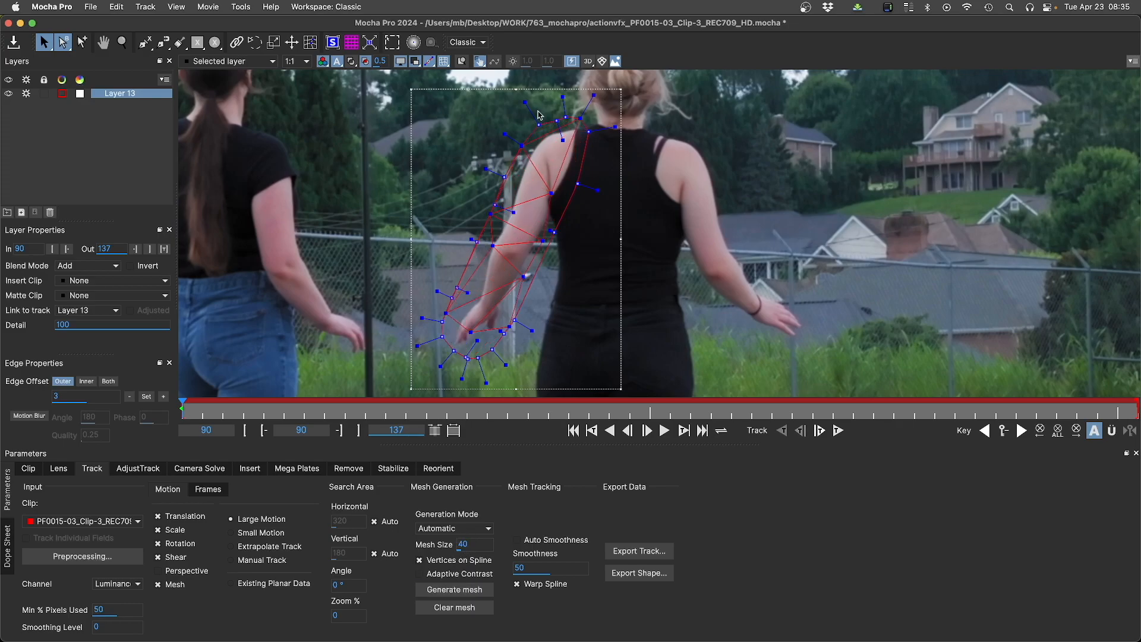
Step: Switch mesh generation to Uniform and generate the arm mesh at size 40, and again at size 10
{"action": "left_click", "coordinate": [456, 529]}
{"action": "left_click", "coordinate": [439, 550]}
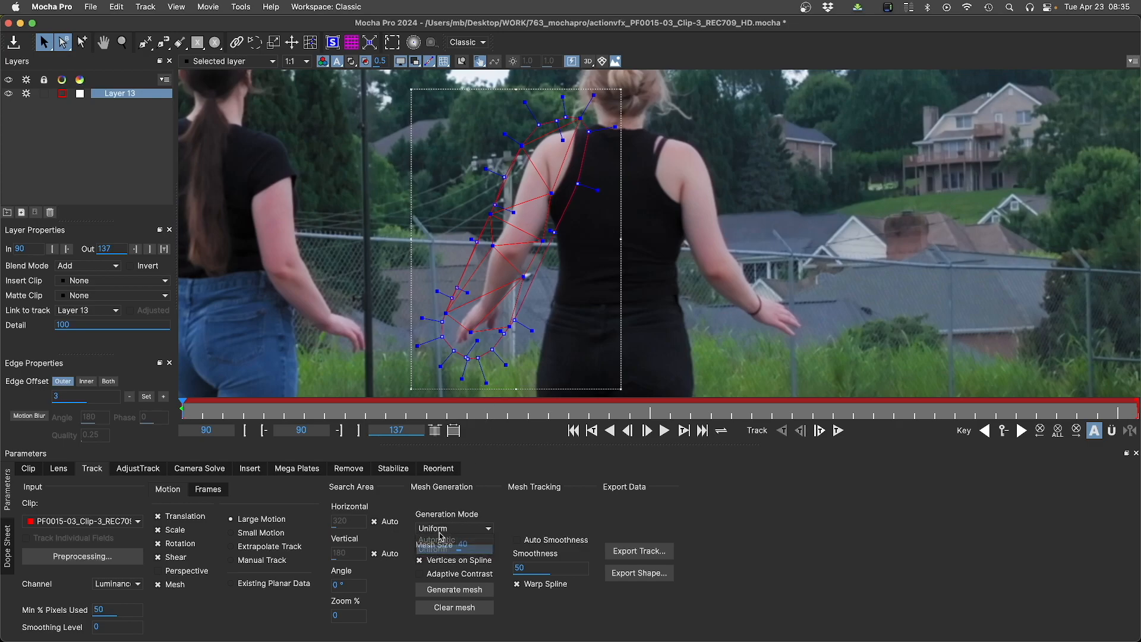
{"action": "left_click", "coordinate": [455, 590]}
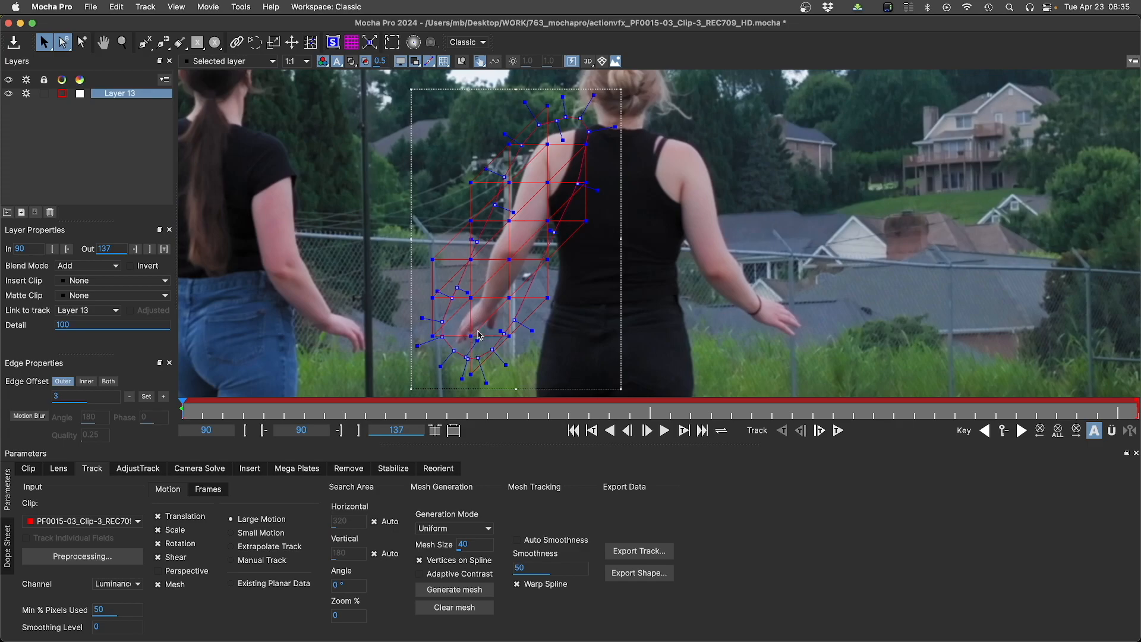
{"action": "left_click", "coordinate": [463, 542]}
{"action": "type", "text": "10"}
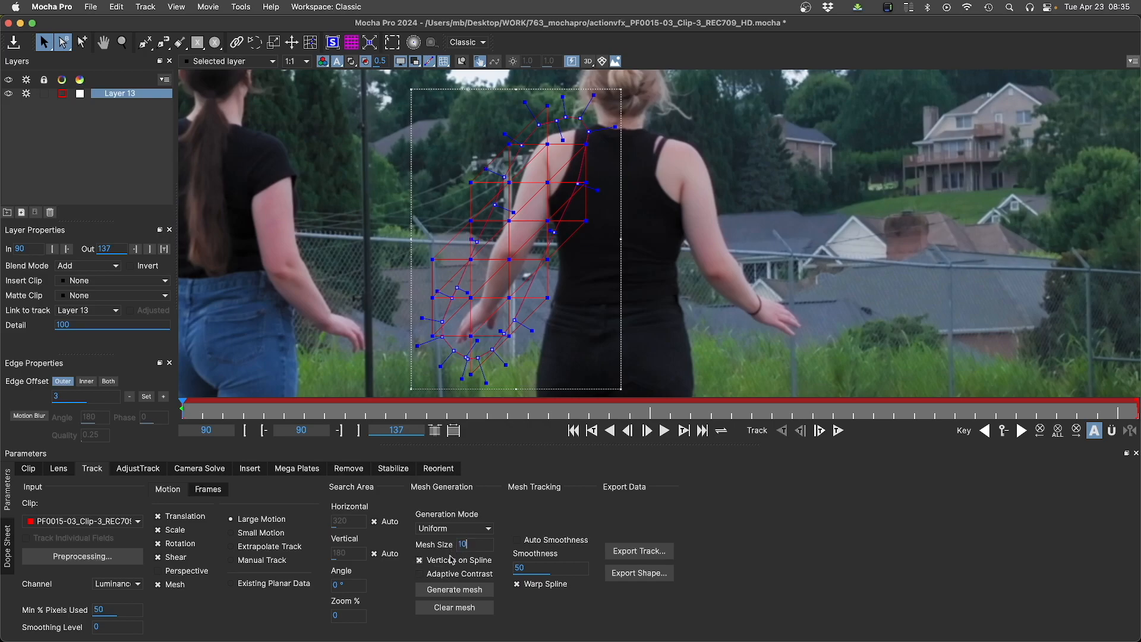
{"action": "left_click", "coordinate": [453, 589]}
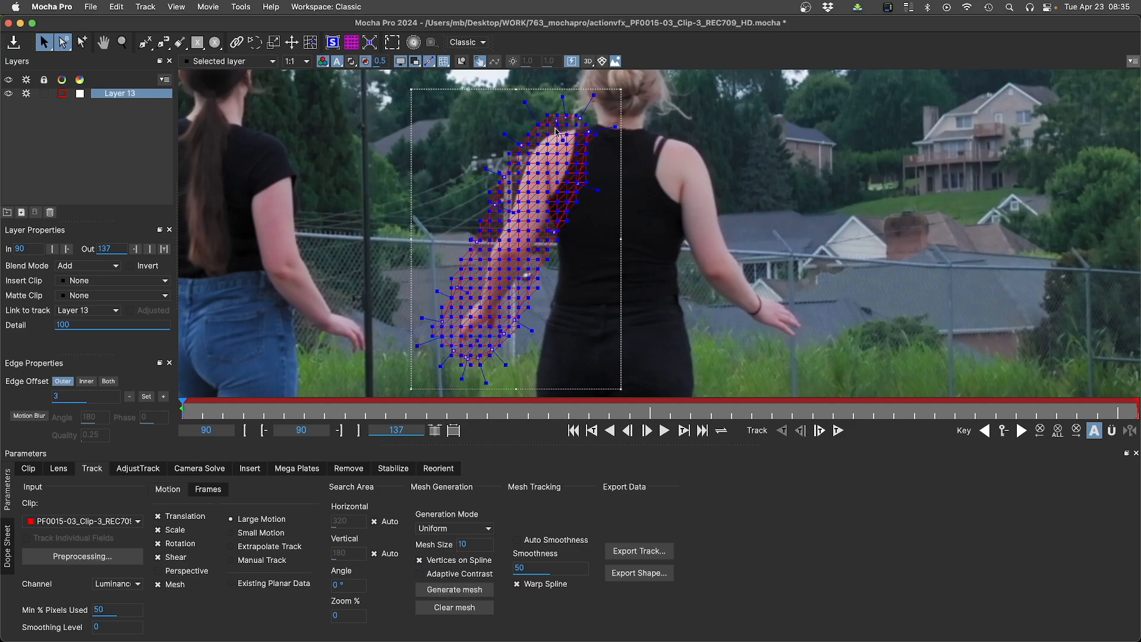
Step: Generate the Uniform arm mesh at size 15, clear it, and generate it again
{"action": "double_click", "coordinate": [463, 544]}
{"action": "type", "text": "15"}
{"action": "left_click", "coordinate": [449, 590]}
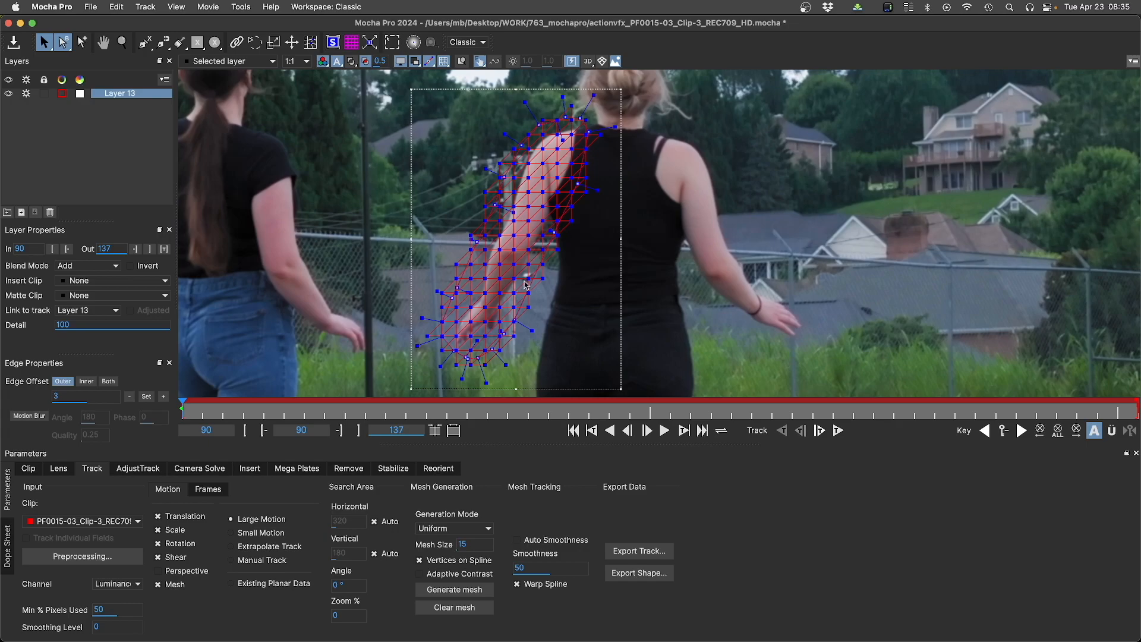
{"action": "left_click", "coordinate": [446, 608]}
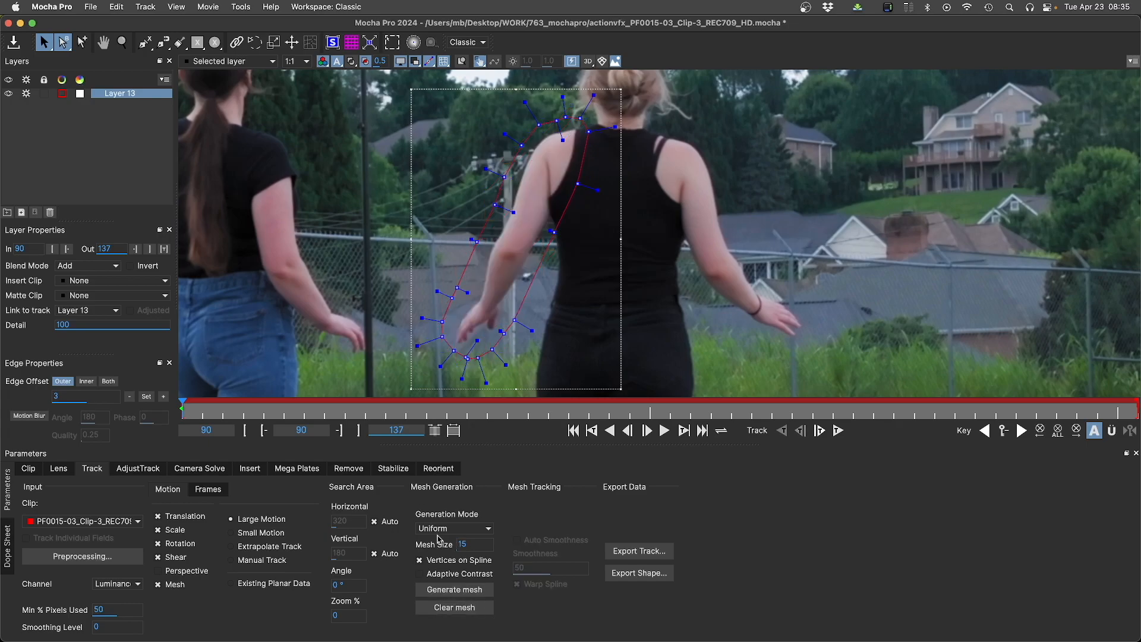
{"action": "left_click", "coordinate": [435, 596]}
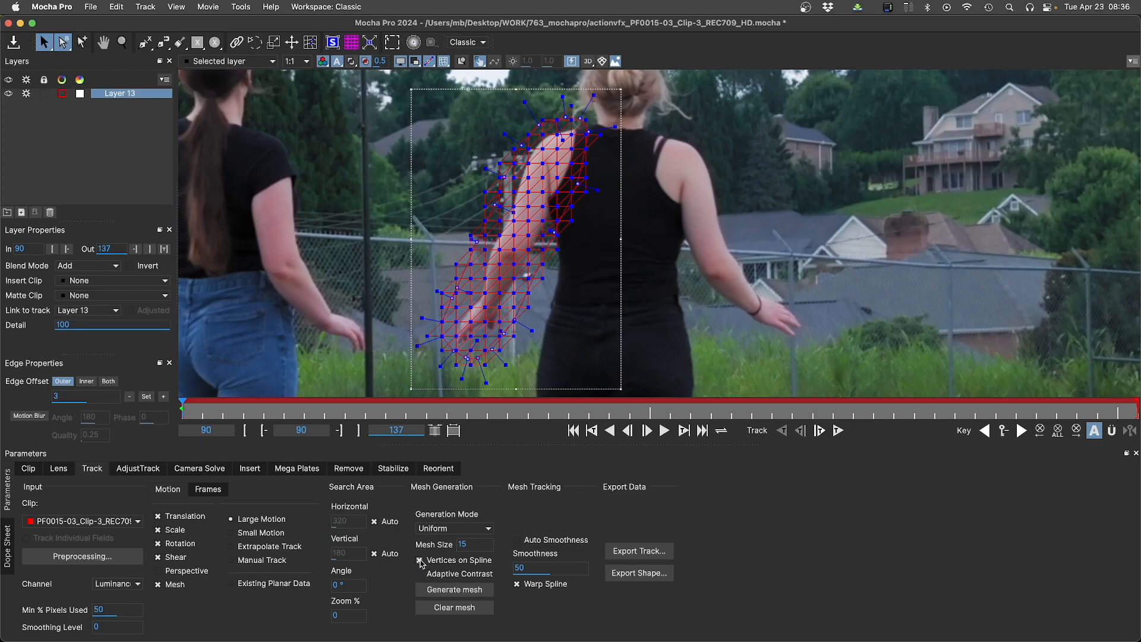
Step: Turn off Vertices on Spline and regenerate the Uniform arm mesh
{"action": "left_click", "coordinate": [421, 561]}
{"action": "left_click", "coordinate": [455, 589]}
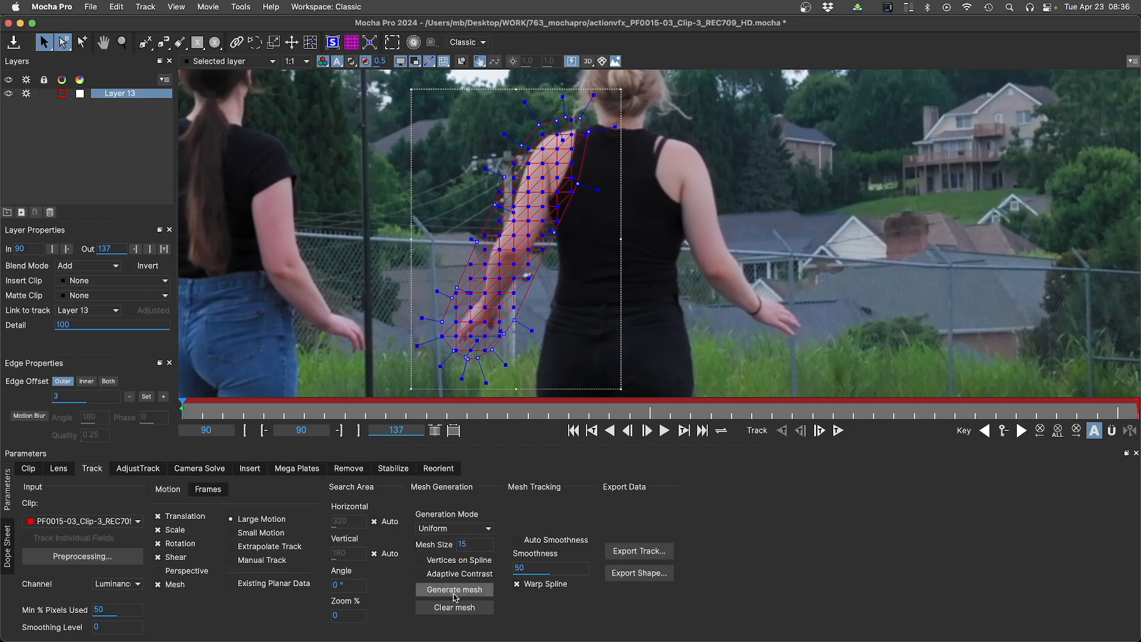
Step: Re-enable Vertices on Spline, try generating an Automatic mesh with Adaptive Contrast turned on, and undo the generated mesh
{"action": "left_click", "coordinate": [426, 561]}
{"action": "left_click", "coordinate": [438, 528]}
{"action": "left_click", "coordinate": [435, 541]}
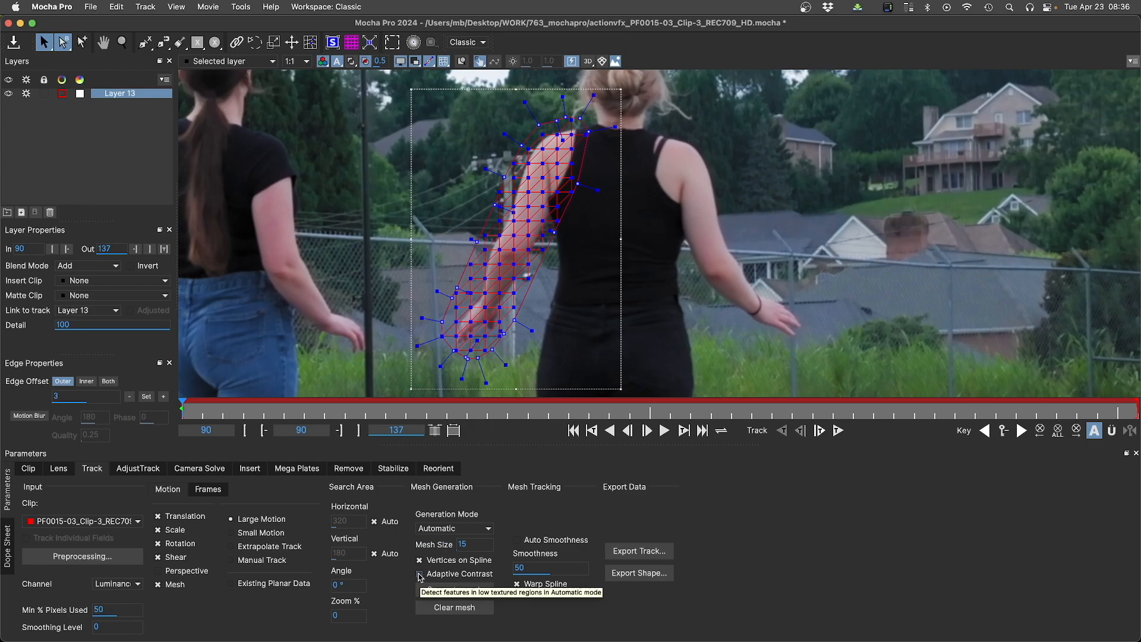
{"action": "left_click", "coordinate": [420, 575]}
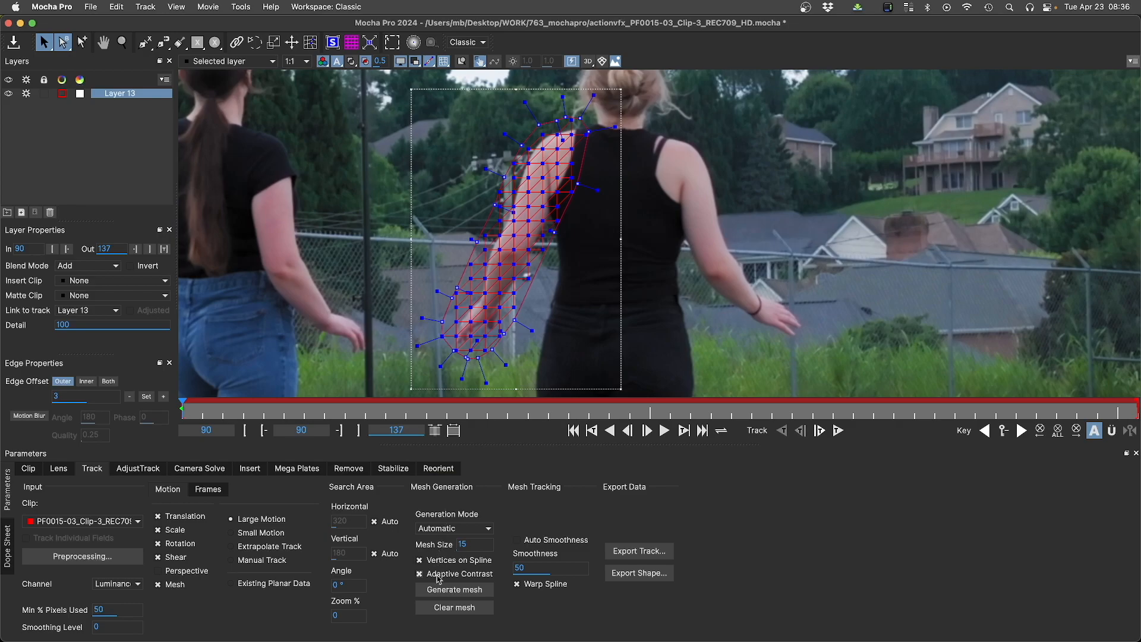
{"action": "left_click", "coordinate": [447, 592]}
{"action": "key", "text": "super+z"}
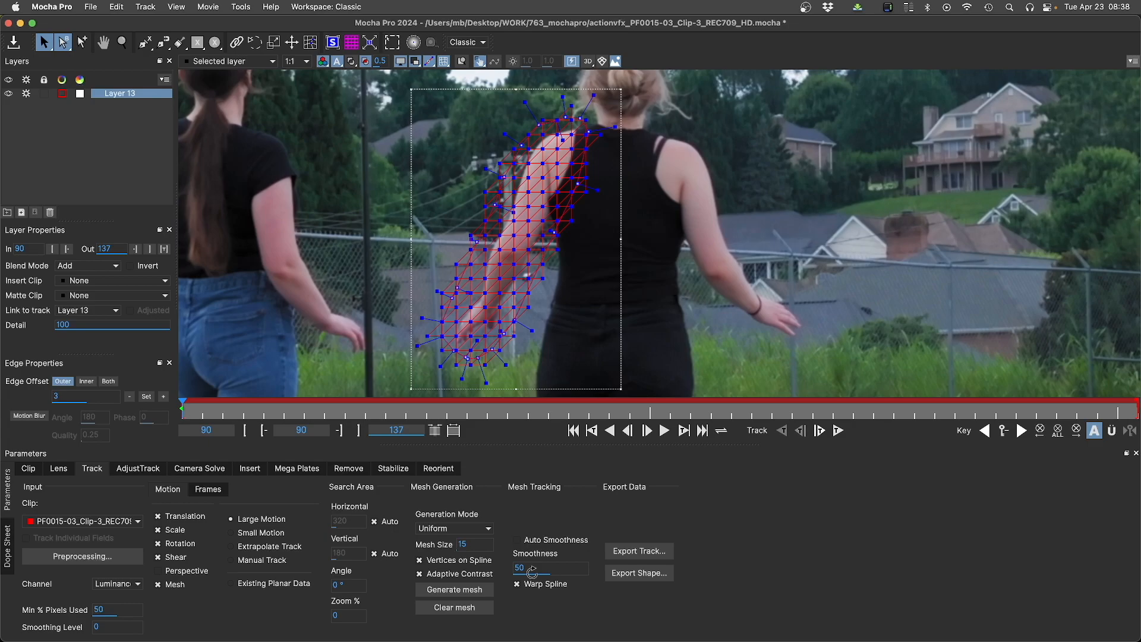
Step: Turn Auto Smoothness on and off again, and try the Warp Spline option for mesh tracking
{"action": "left_click", "coordinate": [516, 541]}
{"action": "left_click", "coordinate": [516, 540]}
{"action": "left_click", "coordinate": [516, 585]}
Step: Hide the mesh overlay, select the arm shape's outer forearm point, and show the mesh again
{"action": "left_click", "coordinate": [443, 62]}
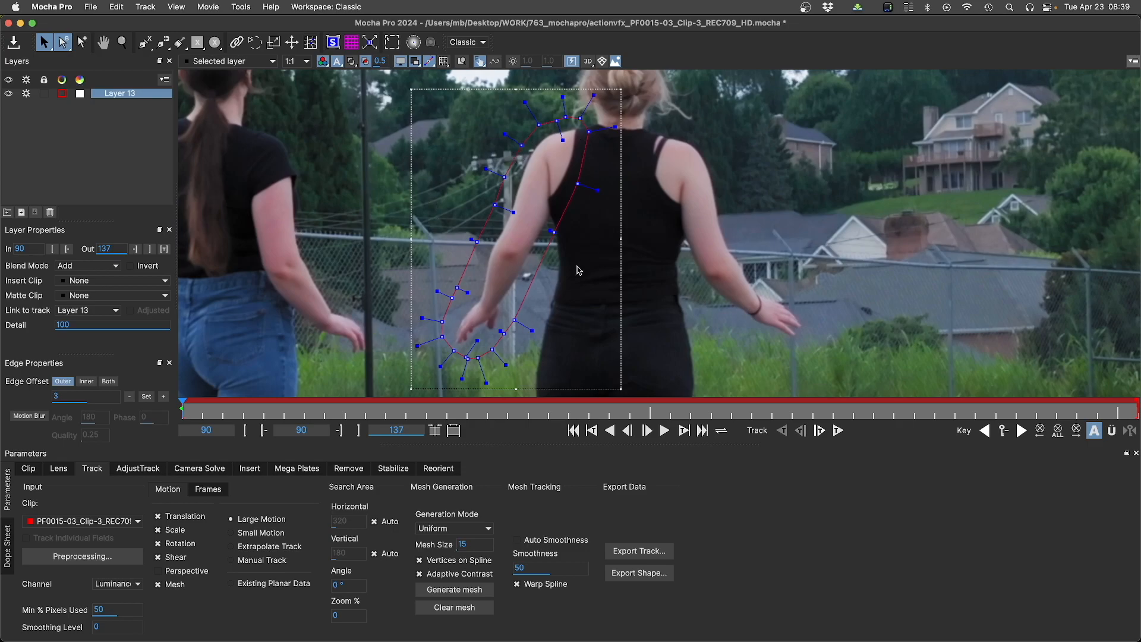
{"action": "left_click_drag", "start_coordinate": [438, 216], "coordinate": [481, 267]}
{"action": "left_click", "coordinate": [444, 61]}
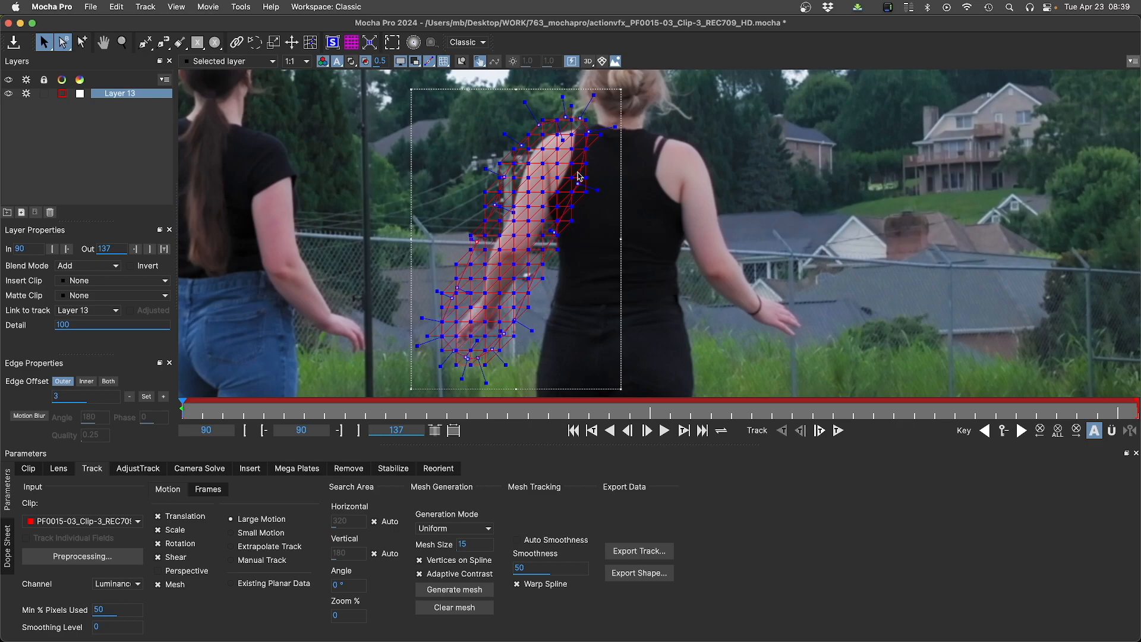
Step: Hide the mesh overlay and tighten the arm spline by shrinking it around the arm and moving its inner wrist point inward
{"action": "left_click", "coordinate": [444, 62]}
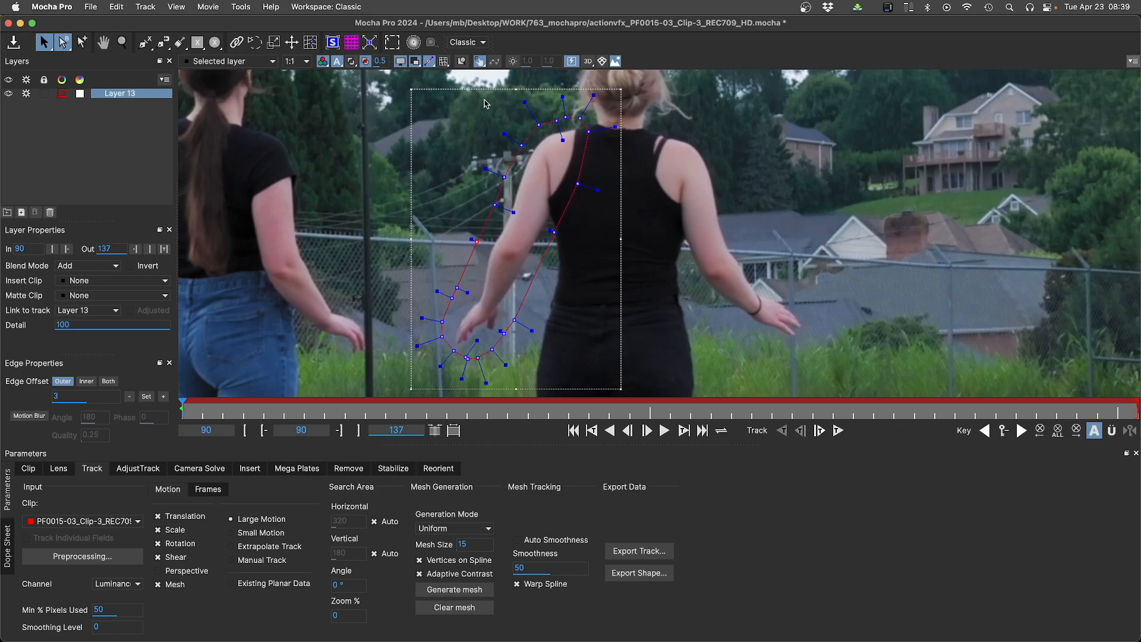
{"action": "left_click_drag", "start_coordinate": [661, 93], "coordinate": [399, 389]}
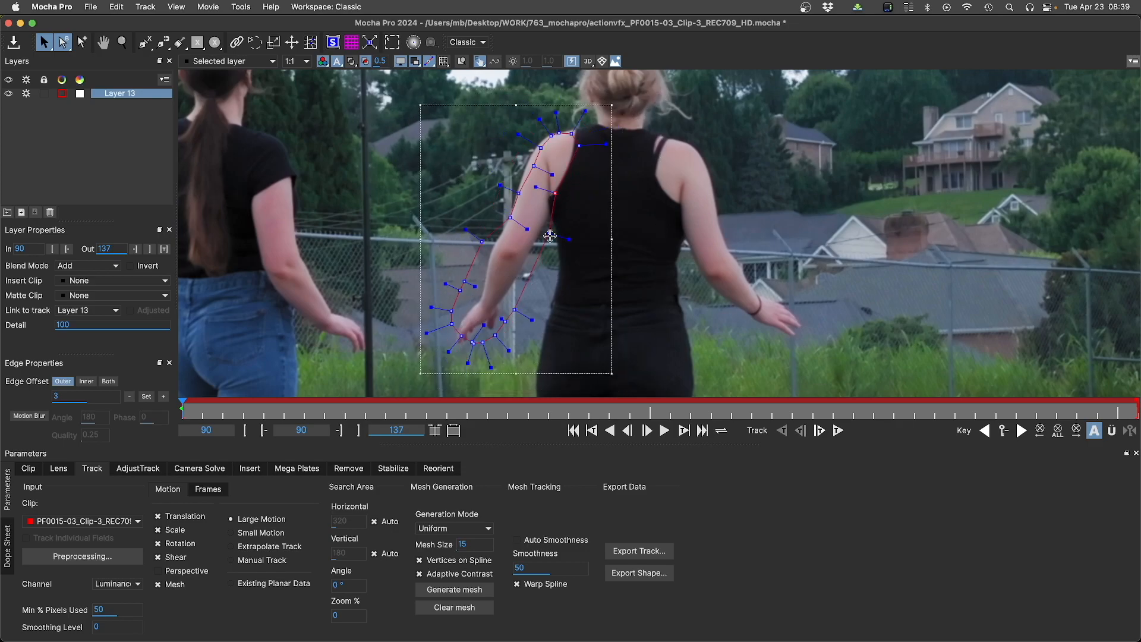
{"action": "left_click_drag", "start_coordinate": [515, 311], "coordinate": [507, 288]}
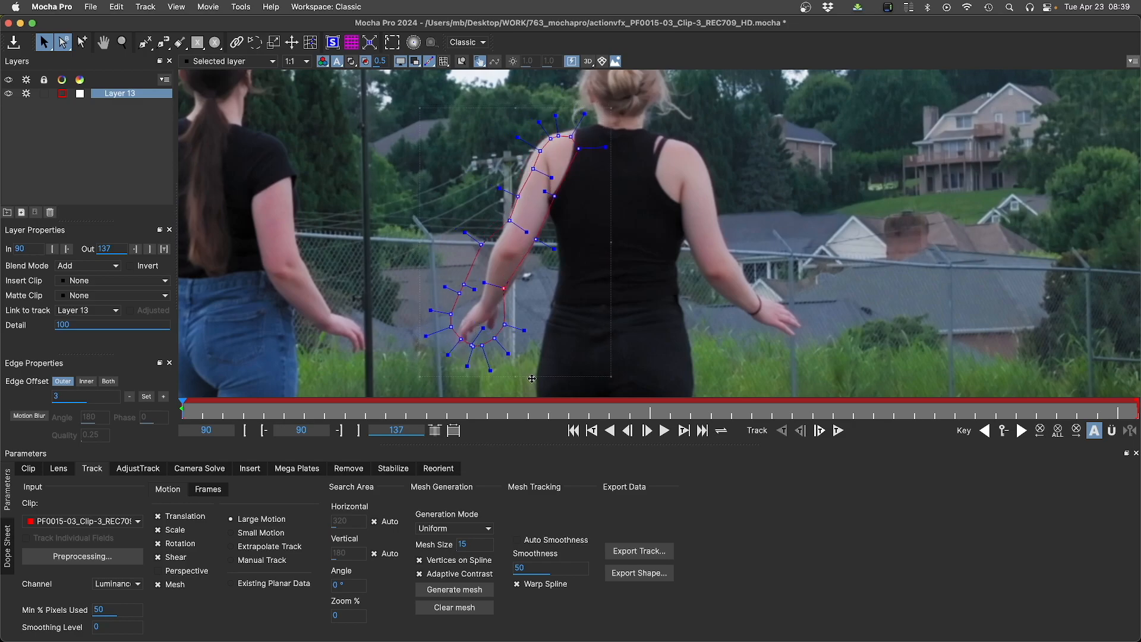
{"action": "scroll", "coordinate": [487, 384], "scroll_direction": "up", "scroll_amount": 1}
{"action": "scroll", "coordinate": [486, 384], "scroll_direction": "up", "scroll_amount": 1}
{"action": "left_click", "coordinate": [542, 304]}
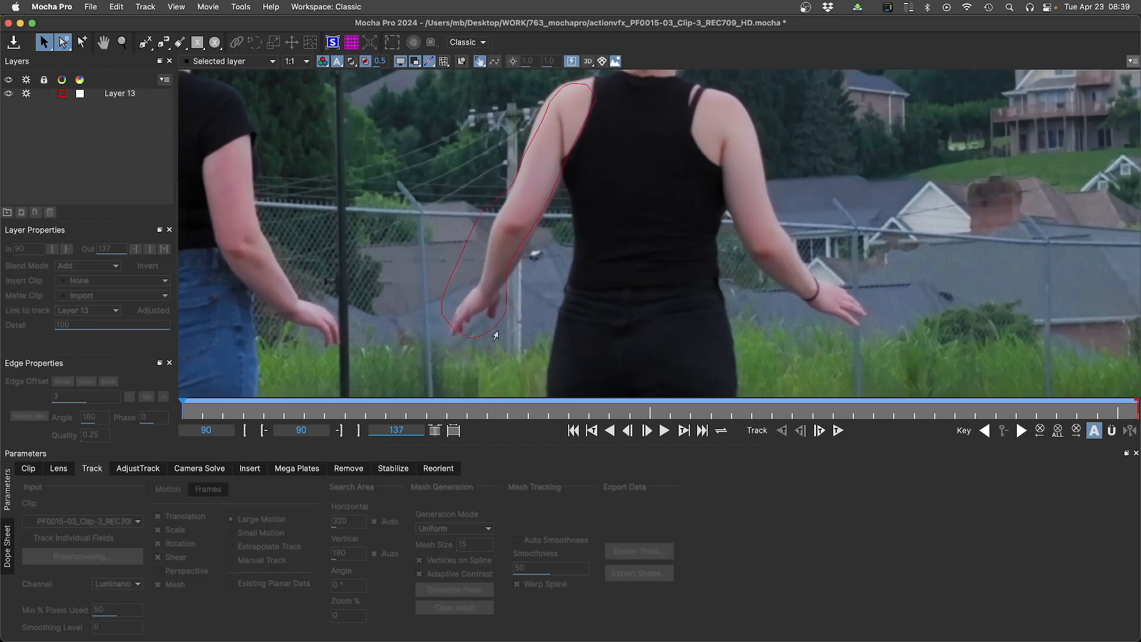
Step: Delete the spline points around the hand and move the remaining forearm and wrist points onto the arm's edges
{"action": "left_click", "coordinate": [497, 324]}
{"action": "left_click_drag", "start_coordinate": [372, 300], "coordinate": [531, 365]}
{"action": "key", "text": "Delete"}
{"action": "left_click_drag", "start_coordinate": [443, 300], "coordinate": [461, 334]}
{"action": "mouse_move", "coordinate": [506, 268]}
{"action": "left_mouse_down"}
{"action": "mouse_move", "coordinate": [502, 282]}
{"action": "mouse_move", "coordinate": [492, 258]}
{"action": "left_mouse_up"}
{"action": "left_click_drag", "start_coordinate": [477, 215], "coordinate": [494, 227]}
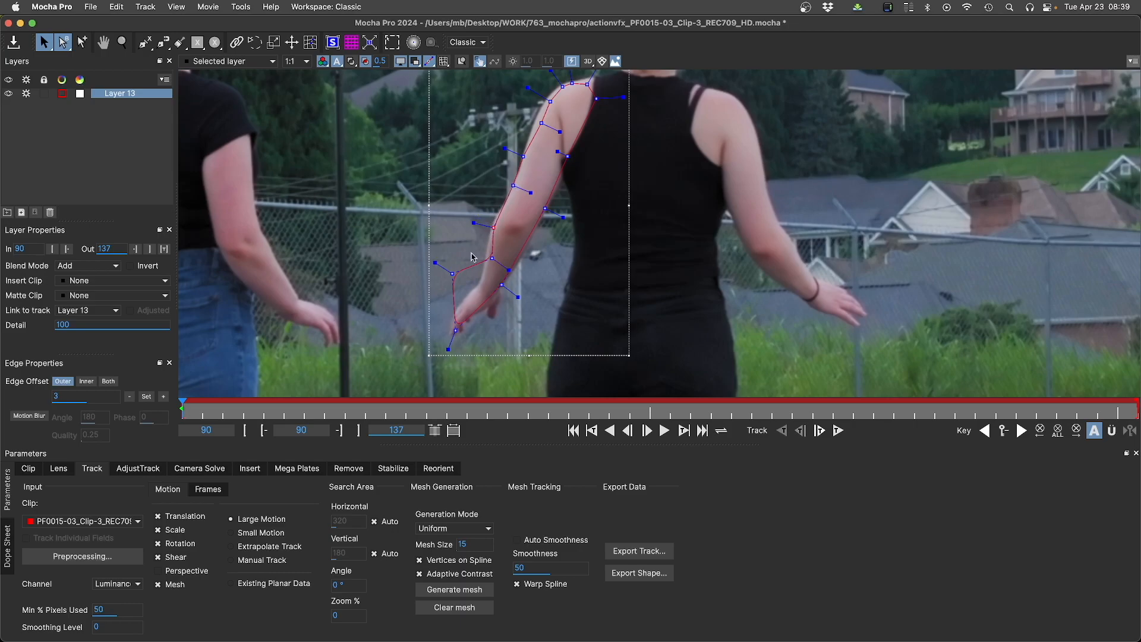
{"action": "left_click_drag", "start_coordinate": [452, 273], "coordinate": [468, 301]}
{"action": "left_click_drag", "start_coordinate": [481, 290], "coordinate": [478, 291]}
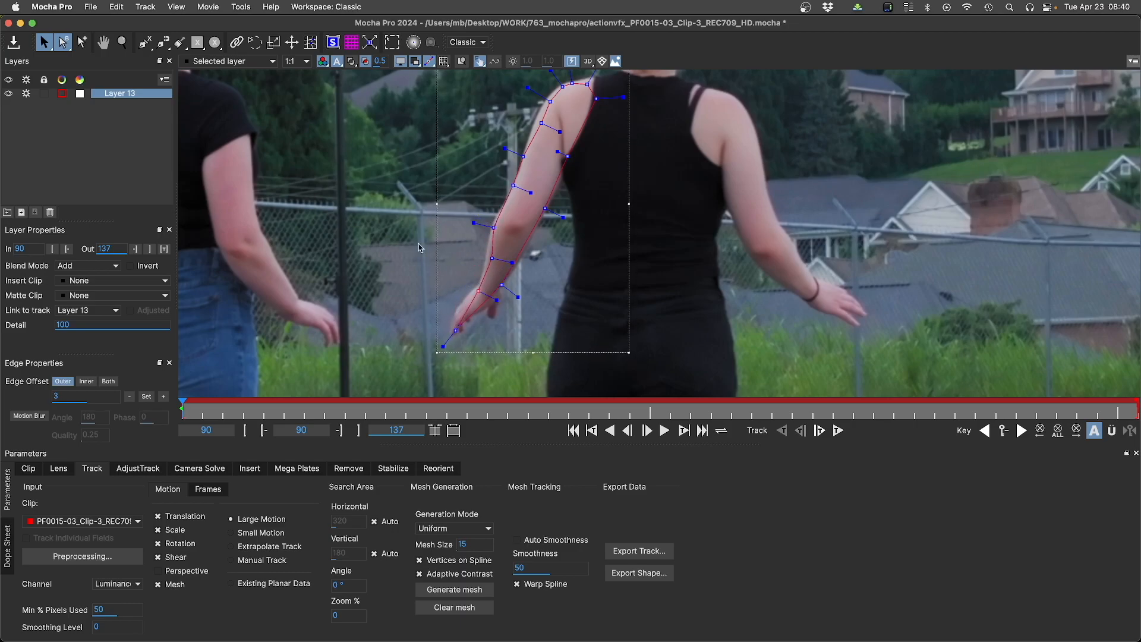
Step: Add a spline point on each side of the hand and refine the finger and outer elbow points
{"action": "left_click", "coordinate": [82, 42]}
{"action": "left_click", "coordinate": [459, 308]}
{"action": "left_click", "coordinate": [495, 302]}
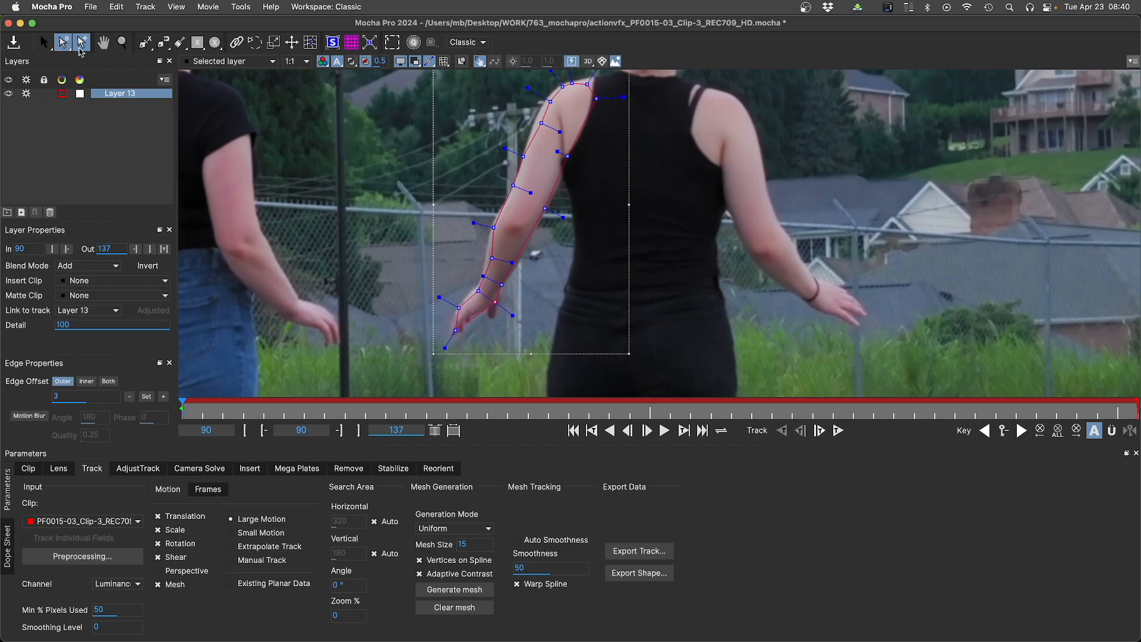
{"action": "left_click", "coordinate": [42, 46]}
{"action": "left_click_drag", "start_coordinate": [456, 330], "coordinate": [455, 326]}
{"action": "left_click_drag", "start_coordinate": [514, 186], "coordinate": [516, 192]}
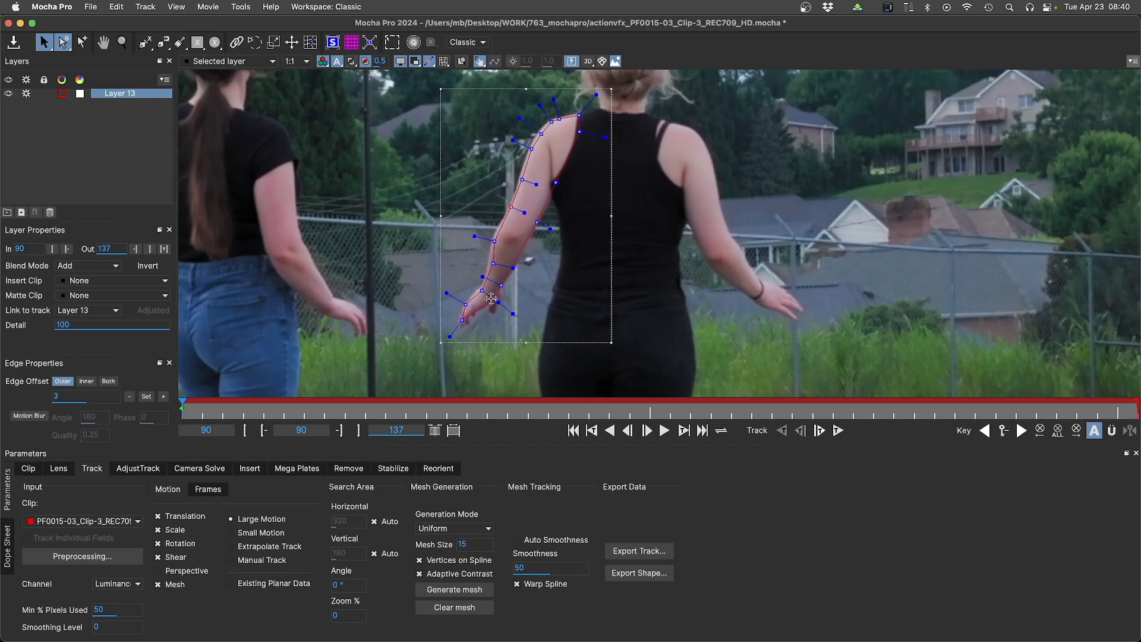
Step: Show the mesh again, save the project, and track the arm layer forward from frame 90
{"action": "left_click", "coordinate": [443, 62]}
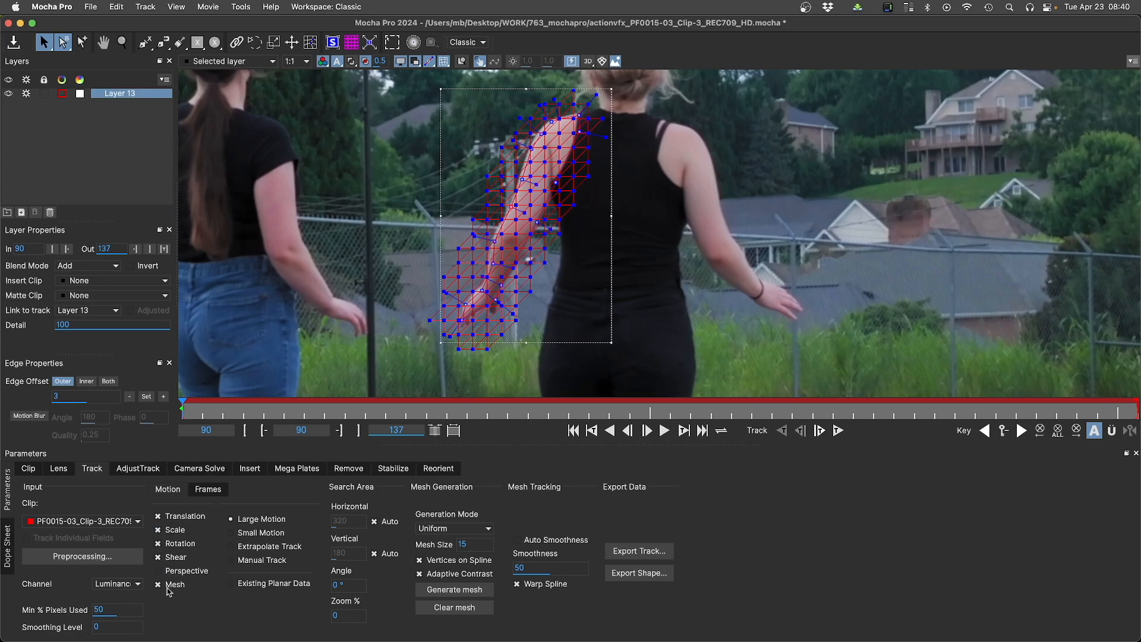
{"action": "key", "text": "super+s"}
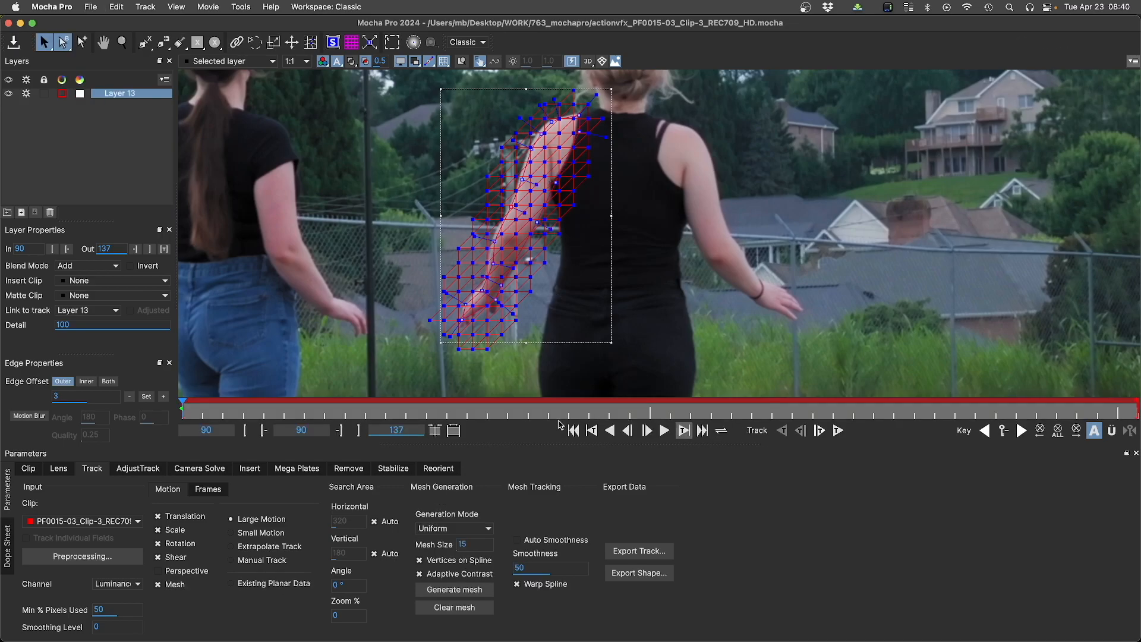
{"action": "left_click", "coordinate": [838, 434]}
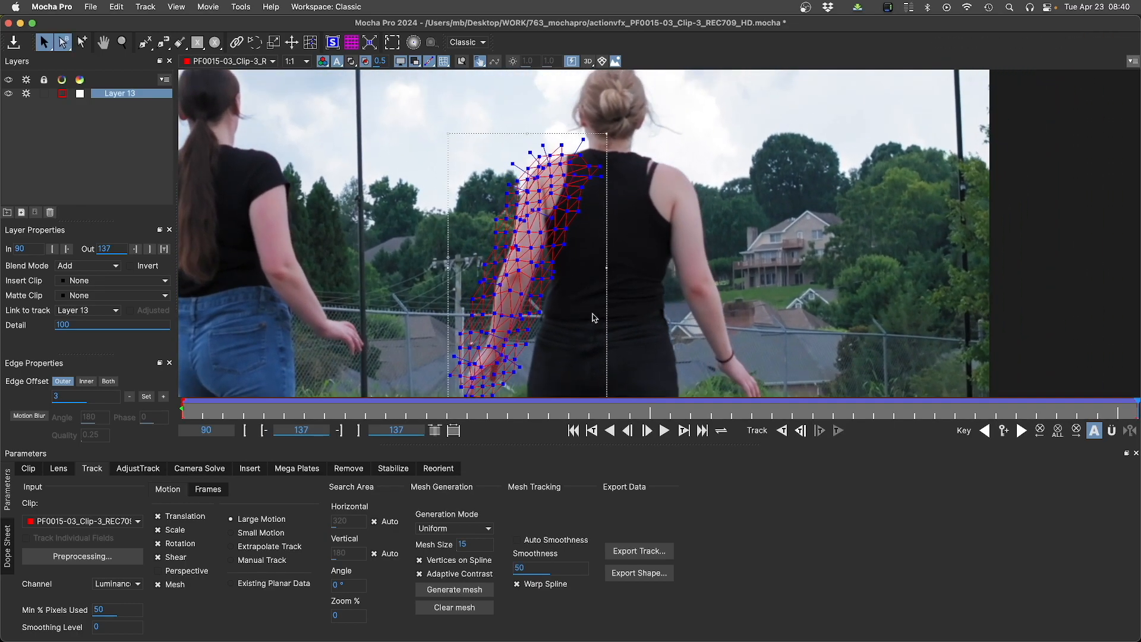
Step: Hide the mesh overlay and, at frame 109, move the spline's finger and outer hand points to fit the hand
{"action": "left_click", "coordinate": [349, 400]}
{"action": "left_click", "coordinate": [443, 62]}
{"action": "left_click_drag", "start_coordinate": [346, 280], "coordinate": [262, 405]}
{"action": "left_click_drag", "start_coordinate": [343, 412], "coordinate": [394, 393]}
{"action": "scroll", "coordinate": [392, 343], "scroll_direction": "up", "scroll_amount": 2}
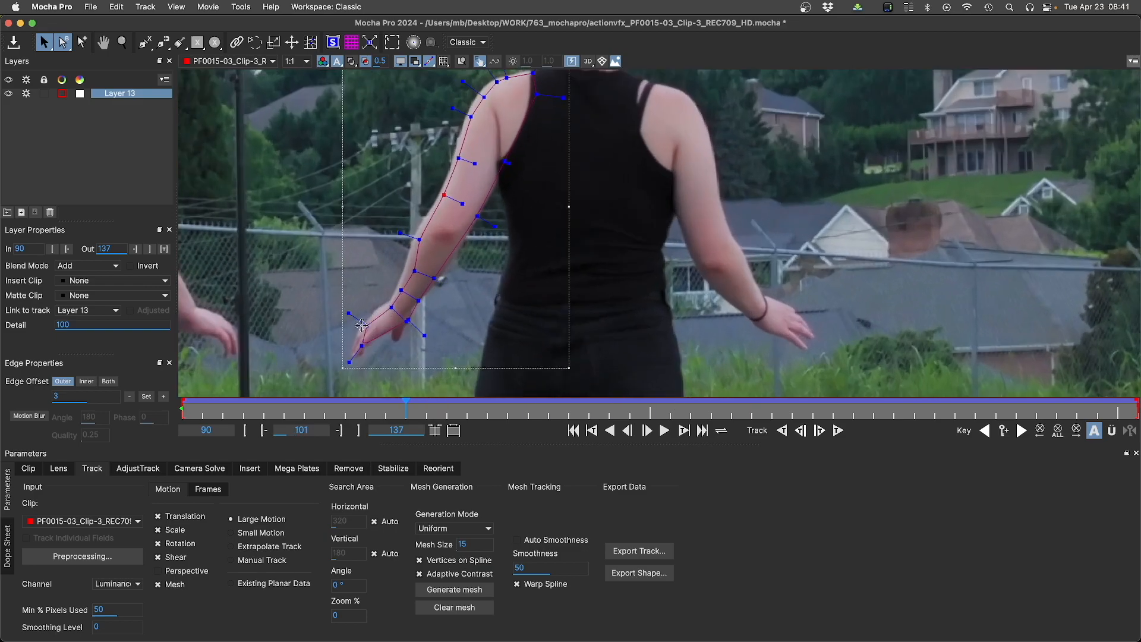
{"action": "left_click_drag", "start_coordinate": [407, 407], "coordinate": [569, 412]}
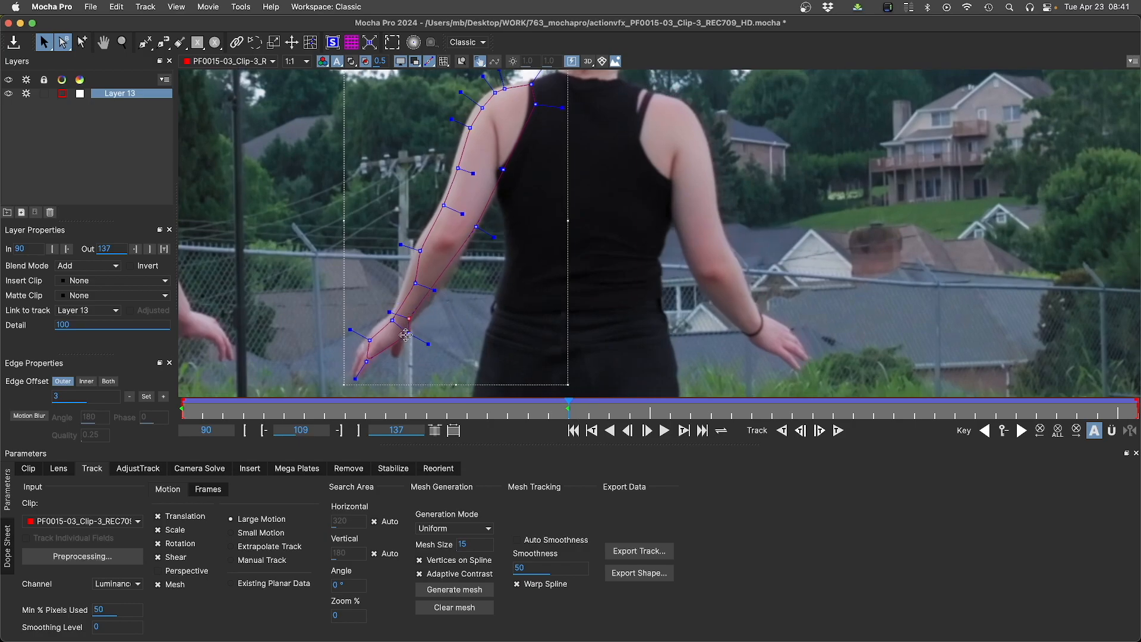
{"action": "left_click_drag", "start_coordinate": [400, 338], "coordinate": [374, 332]}
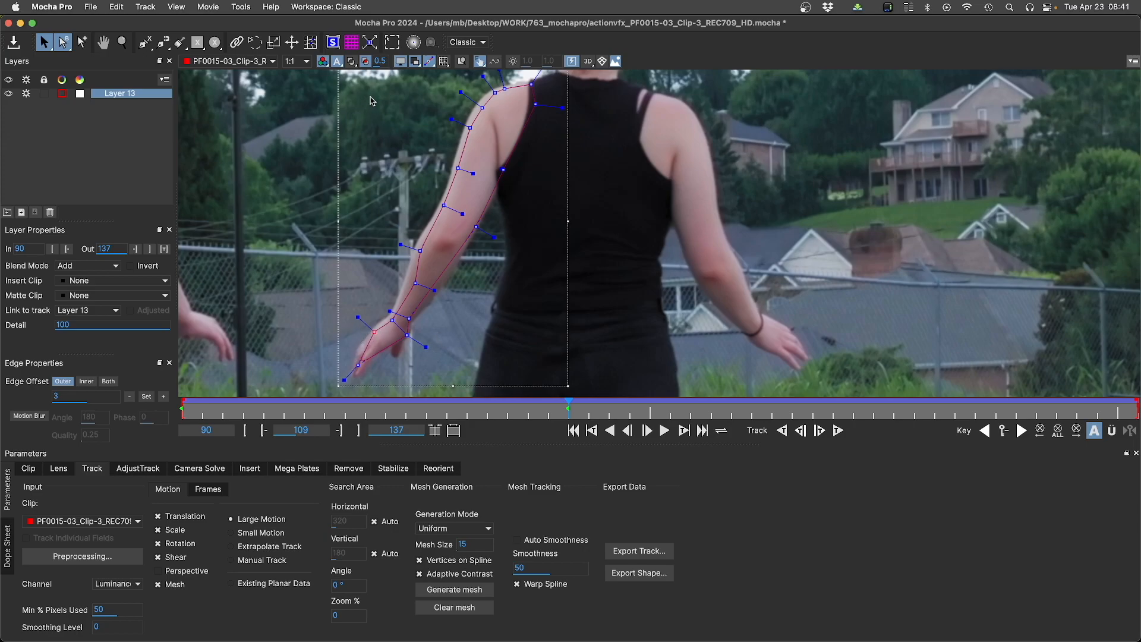
Step: Show the mesh overlay and track the arm layer forward from frame 109
{"action": "scroll", "coordinate": [410, 259], "scroll_direction": "down", "scroll_amount": 2}
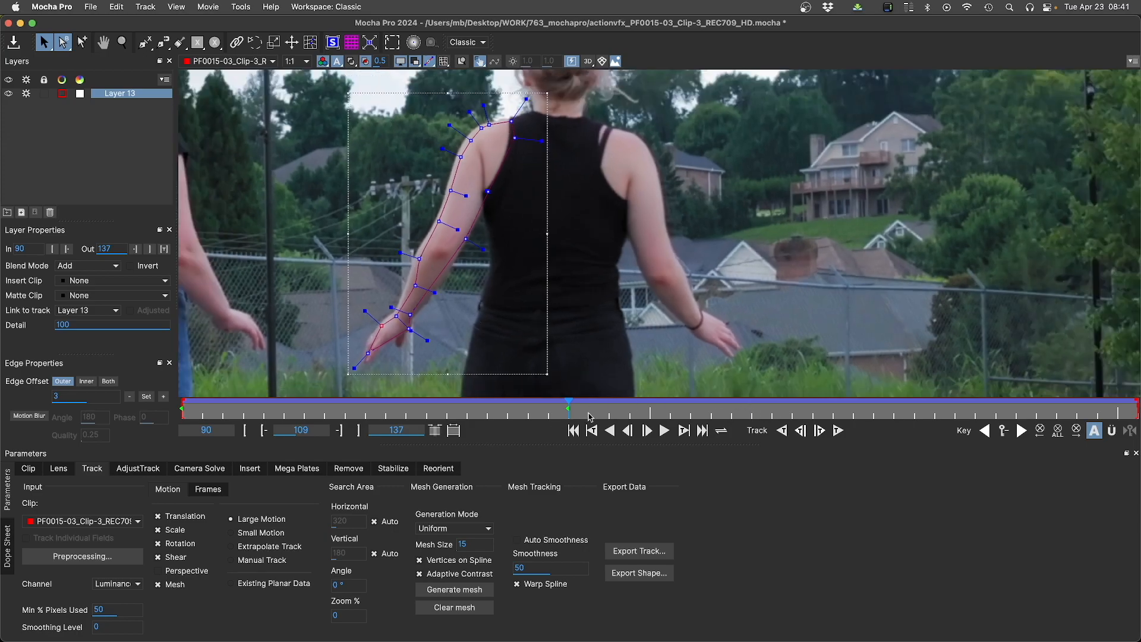
{"action": "left_click", "coordinate": [444, 61]}
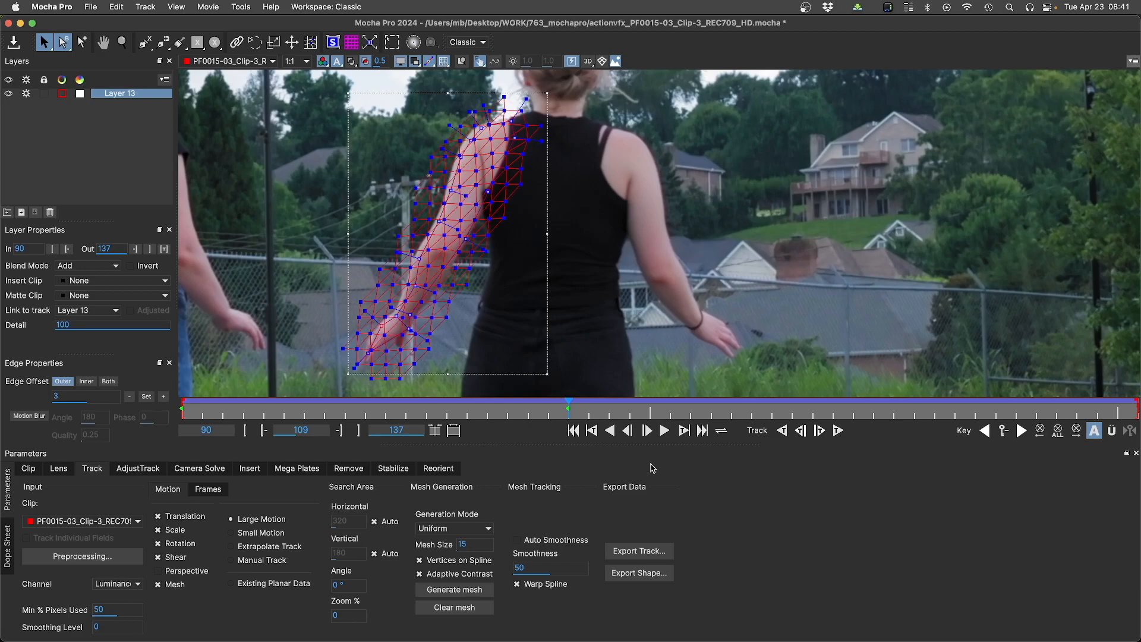
{"action": "left_click", "coordinate": [838, 430]}
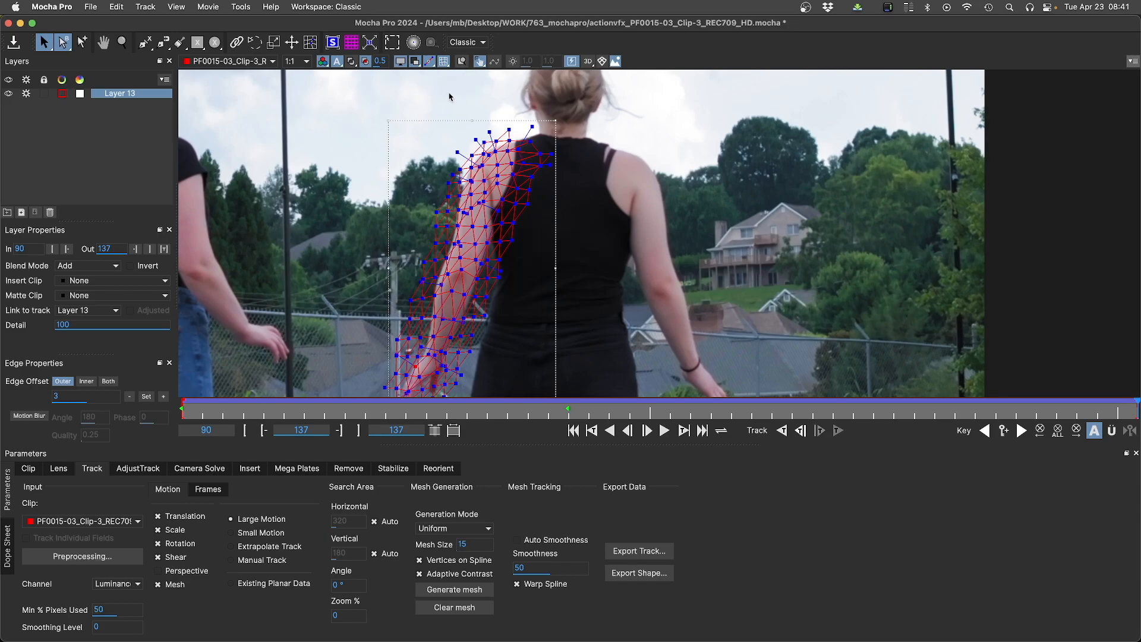
Step: Hide the mesh overlay and play through the clip to check how the tracked spline follows the arm
{"action": "left_click", "coordinate": [445, 63]}
{"action": "left_click_drag", "start_coordinate": [1135, 406], "coordinate": [921, 435]}
{"action": "left_click_drag", "start_coordinate": [1085, 406], "coordinate": [202, 380]}
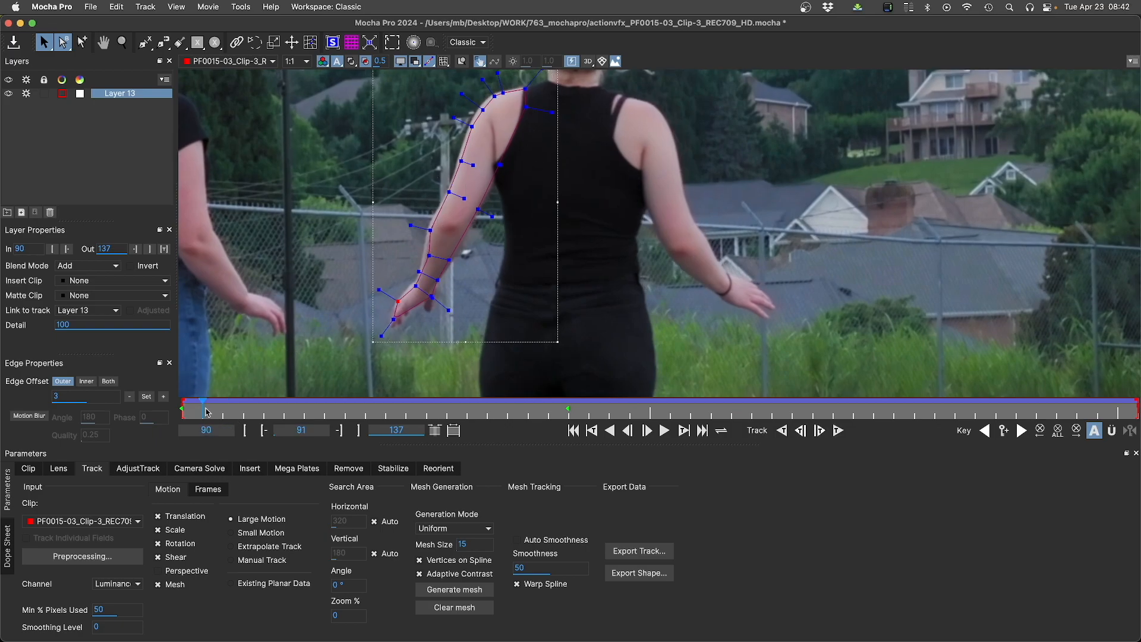
{"action": "key", "text": "space"}
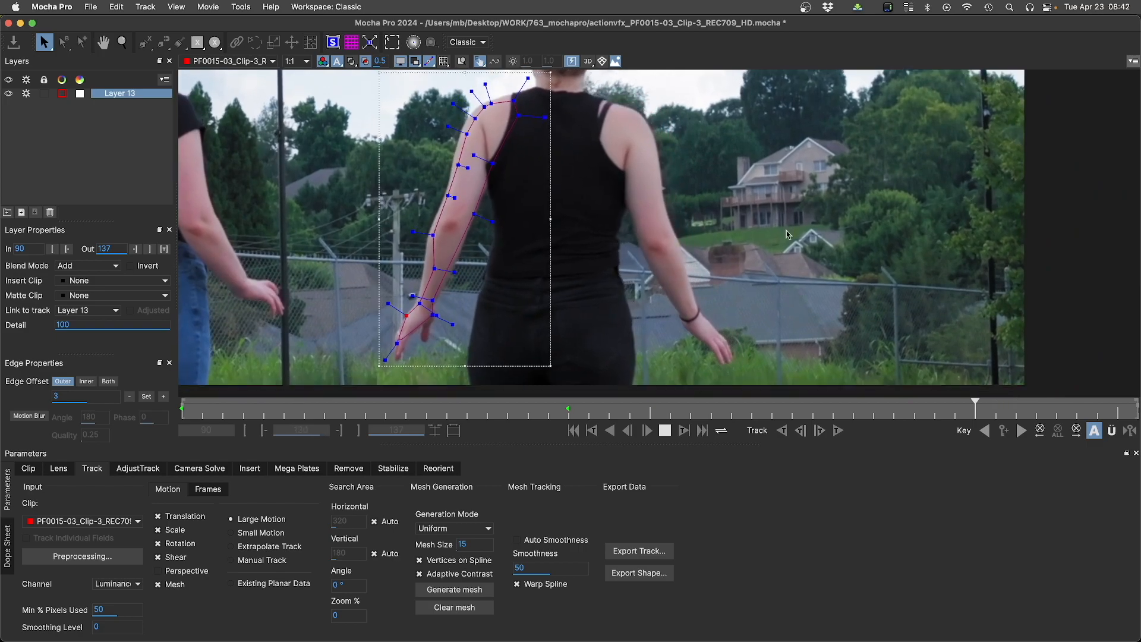
{"action": "left_click", "coordinate": [665, 433]}
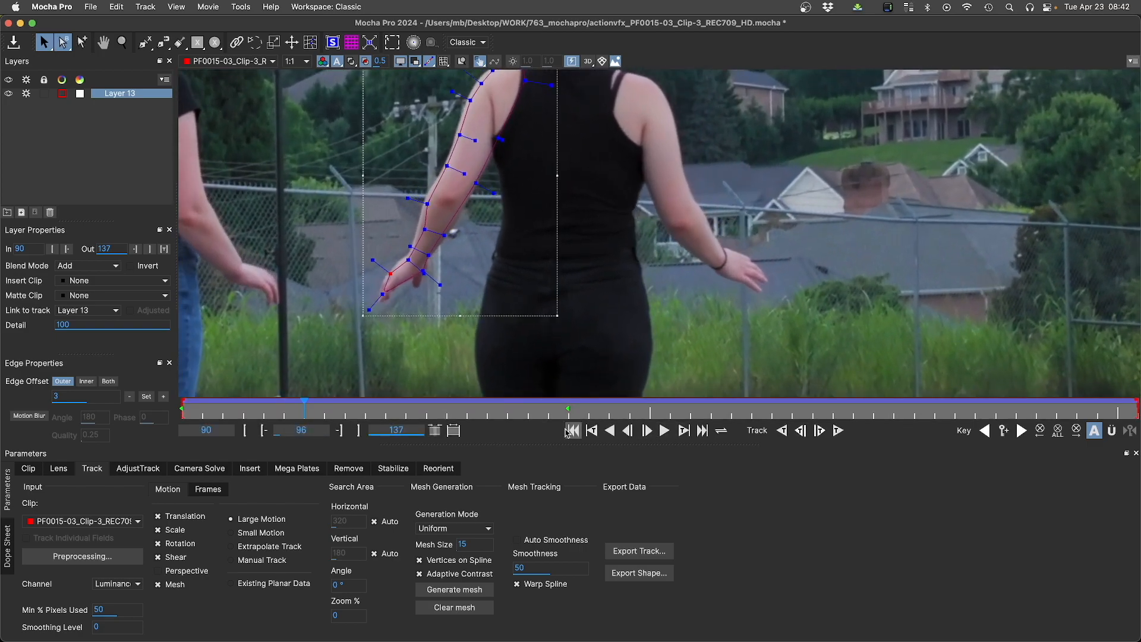
{"action": "left_click_drag", "start_coordinate": [306, 409], "coordinate": [183, 399]}
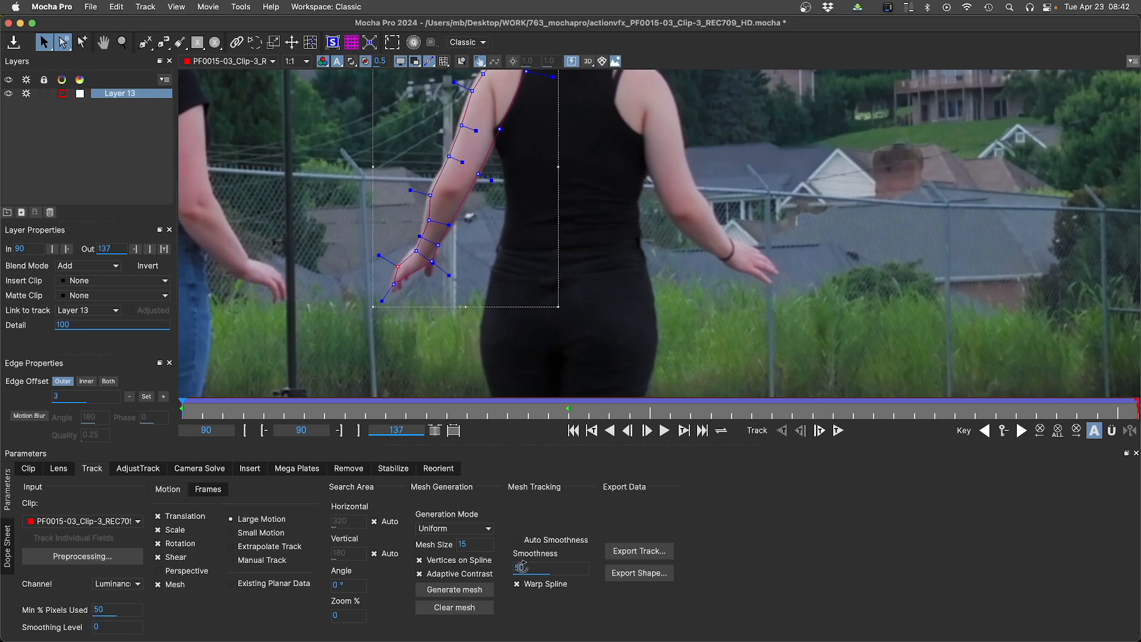
Step: At frame 109, set the mesh tracking Smoothness to 100 and track forward, stopping at frame 120
{"action": "scroll", "coordinate": [510, 213], "scroll_direction": "up", "scroll_amount": 3}
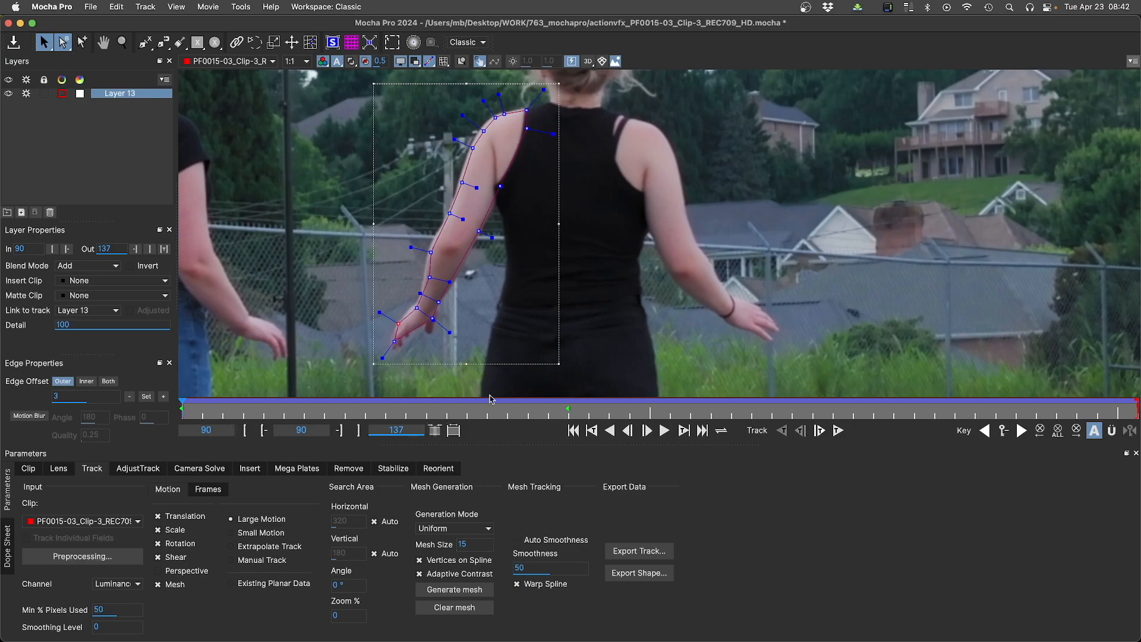
{"action": "left_click", "coordinate": [570, 416]}
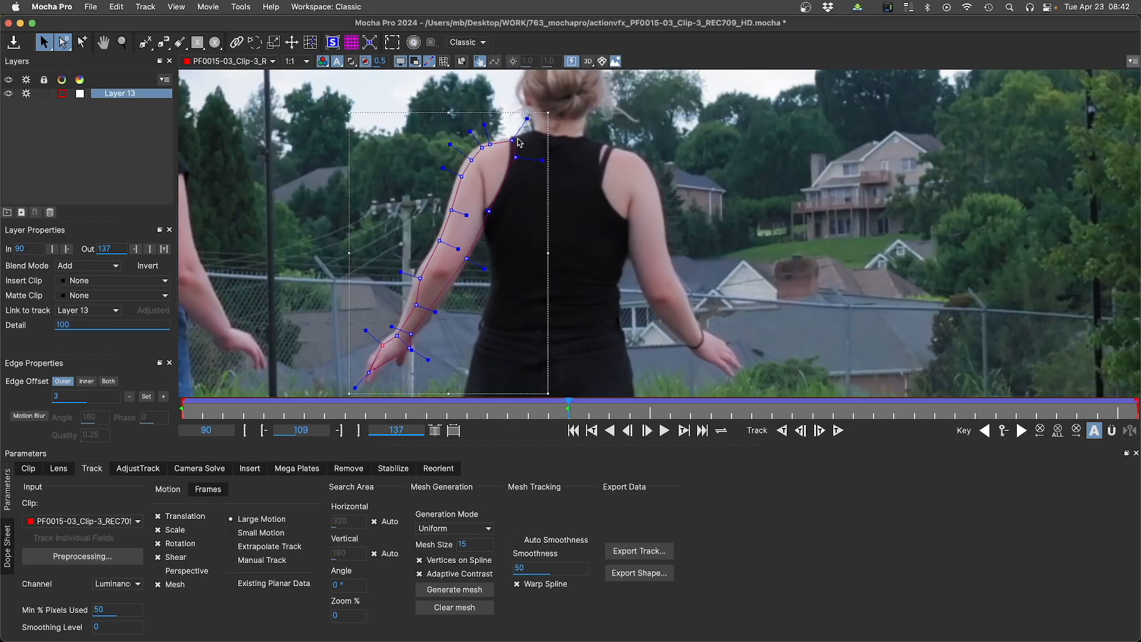
{"action": "left_click_drag", "start_coordinate": [592, 403], "coordinate": [570, 414]}
{"action": "left_click", "coordinate": [521, 569]}
{"action": "type", "text": "10"}
{"action": "key", "text": "Delete"}
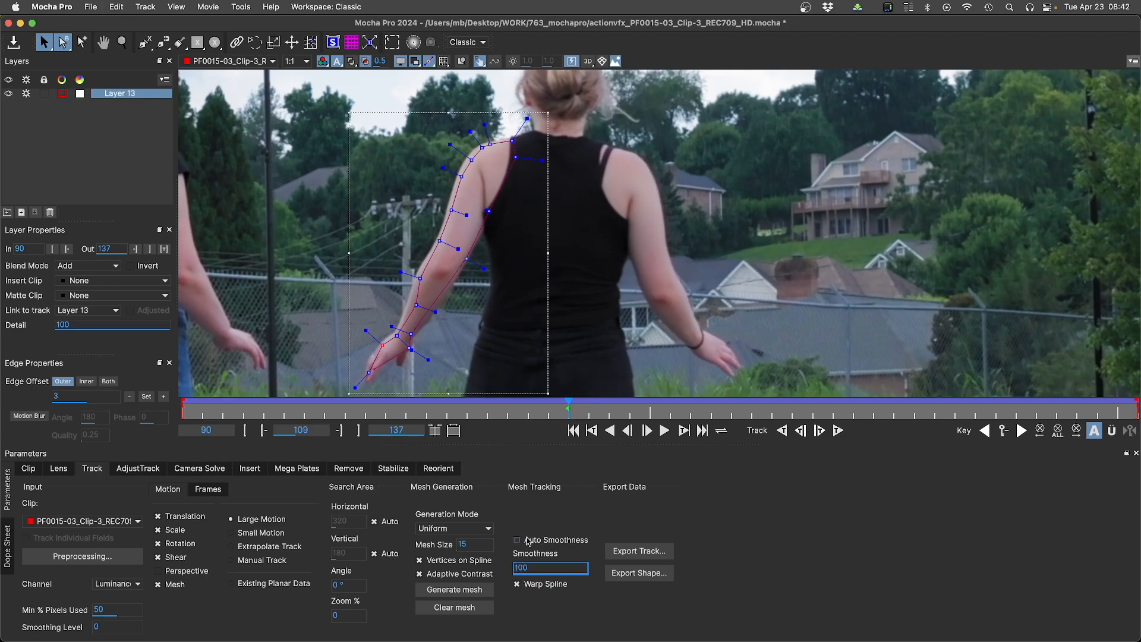
{"action": "left_click", "coordinate": [838, 432]}
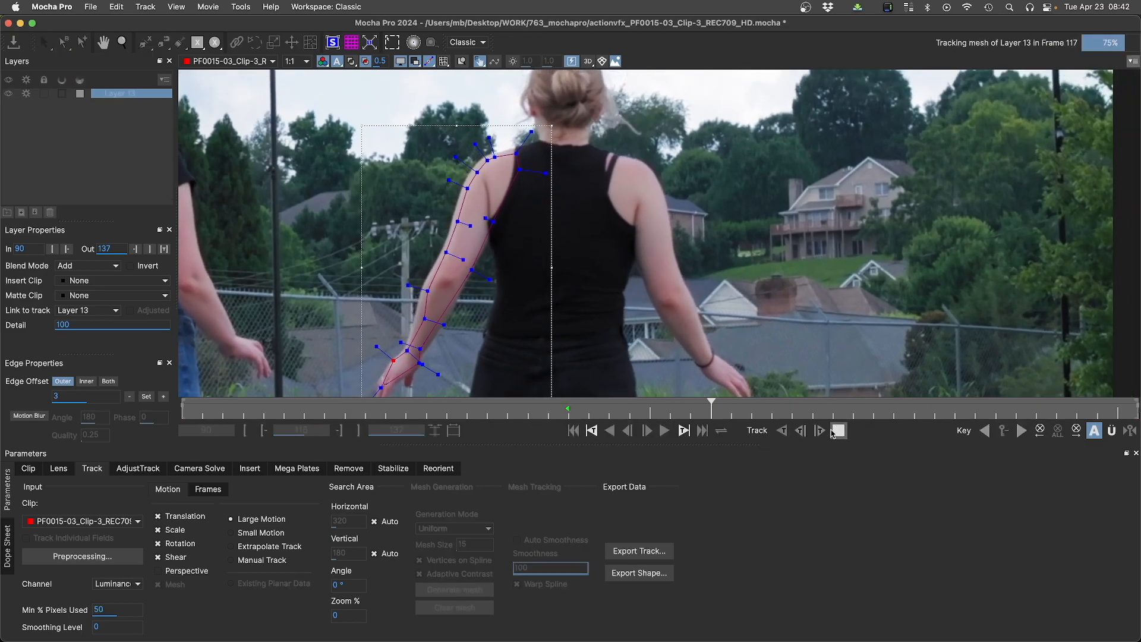
{"action": "left_click", "coordinate": [838, 431]}
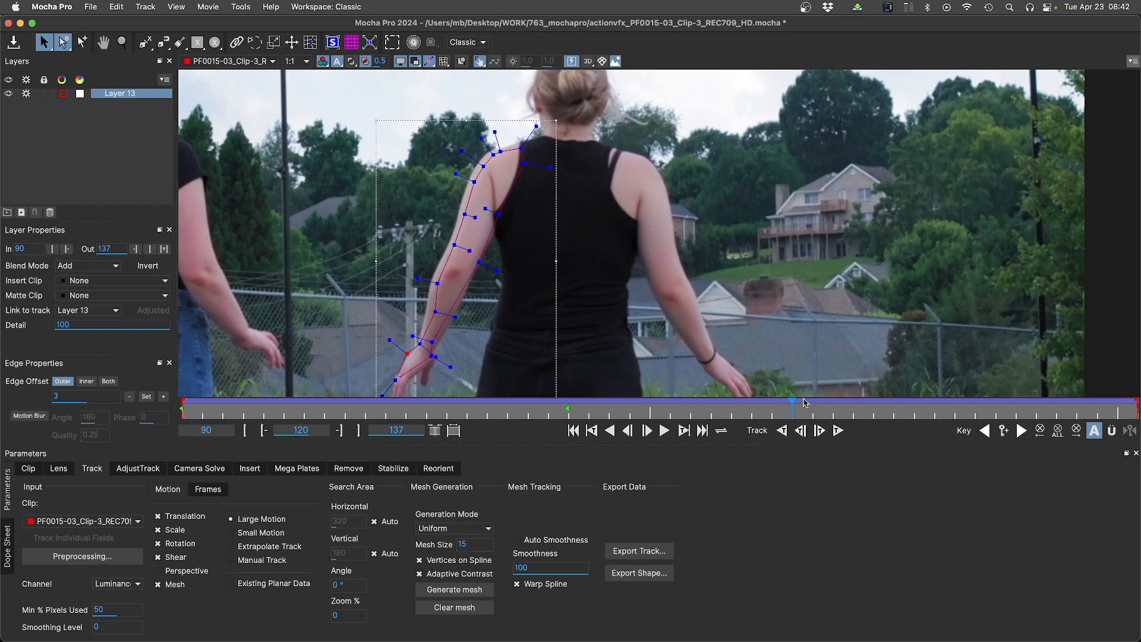
Step: Set the mesh tracking Smoothness to 10 and track forward from frame 120
{"action": "double_click", "coordinate": [524, 567]}
{"action": "type", "text": "10"}
{"action": "left_click", "coordinate": [838, 431]}
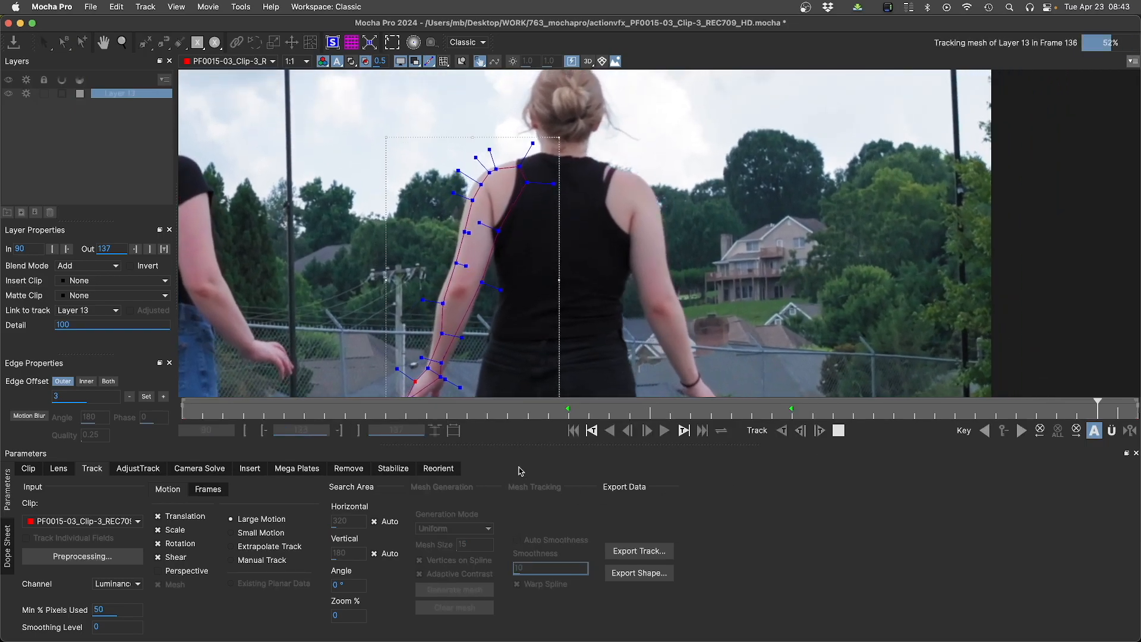
Step: Show the mesh overlay and examine the tracked arm mesh between frames 121 and 137
{"action": "left_click", "coordinate": [445, 61]}
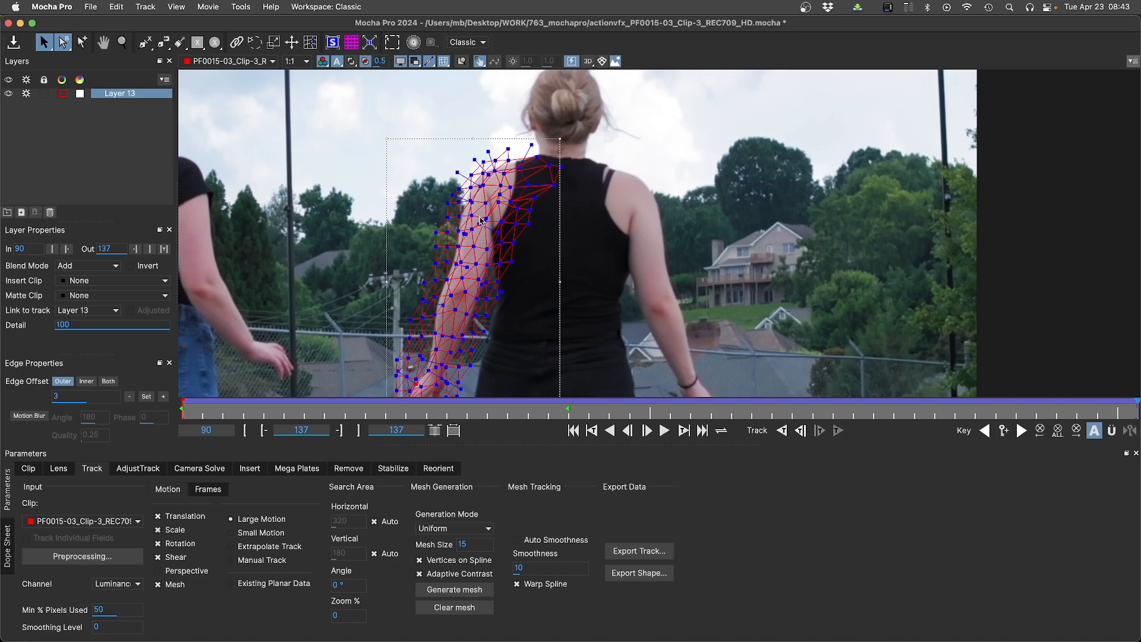
{"action": "left_click_drag", "start_coordinate": [746, 412], "coordinate": [1077, 412]}
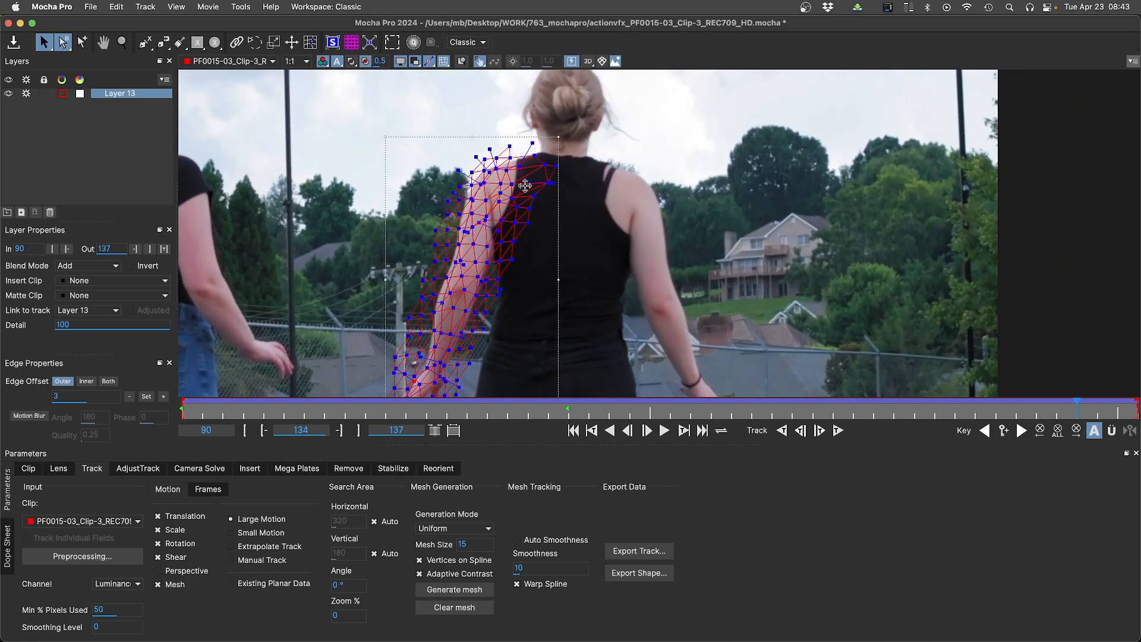
{"action": "left_click_drag", "start_coordinate": [1077, 408], "coordinate": [804, 427]}
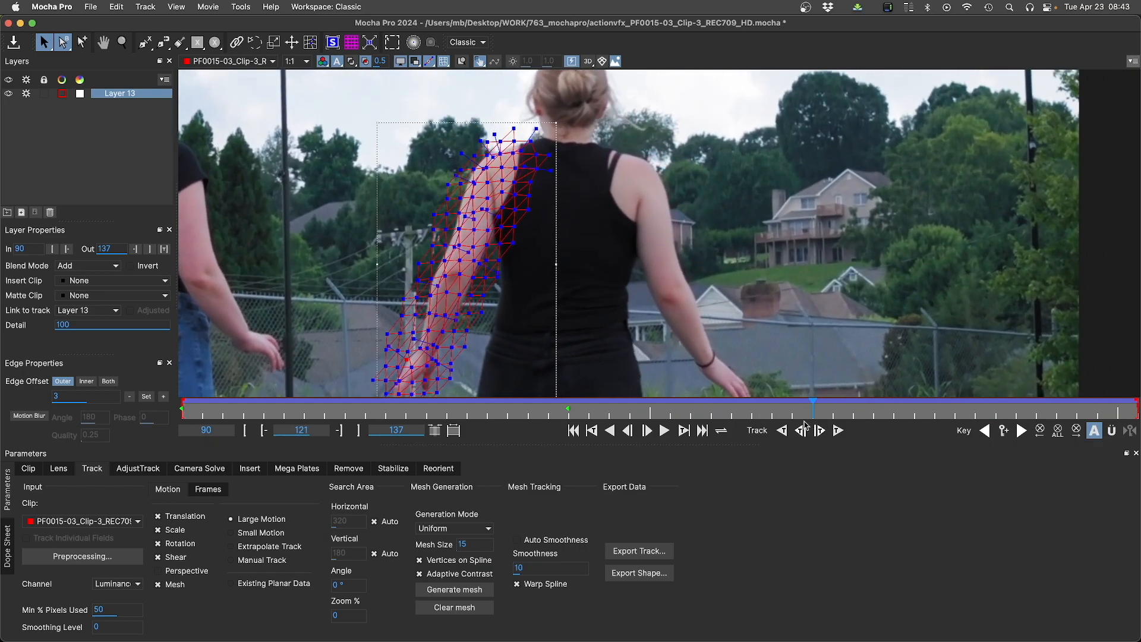
Step: Set the mesh tracking Smoothness to 50 and track the arm layer forward from frame 121
{"action": "double_click", "coordinate": [516, 567]}
{"action": "type", "text": "50"}
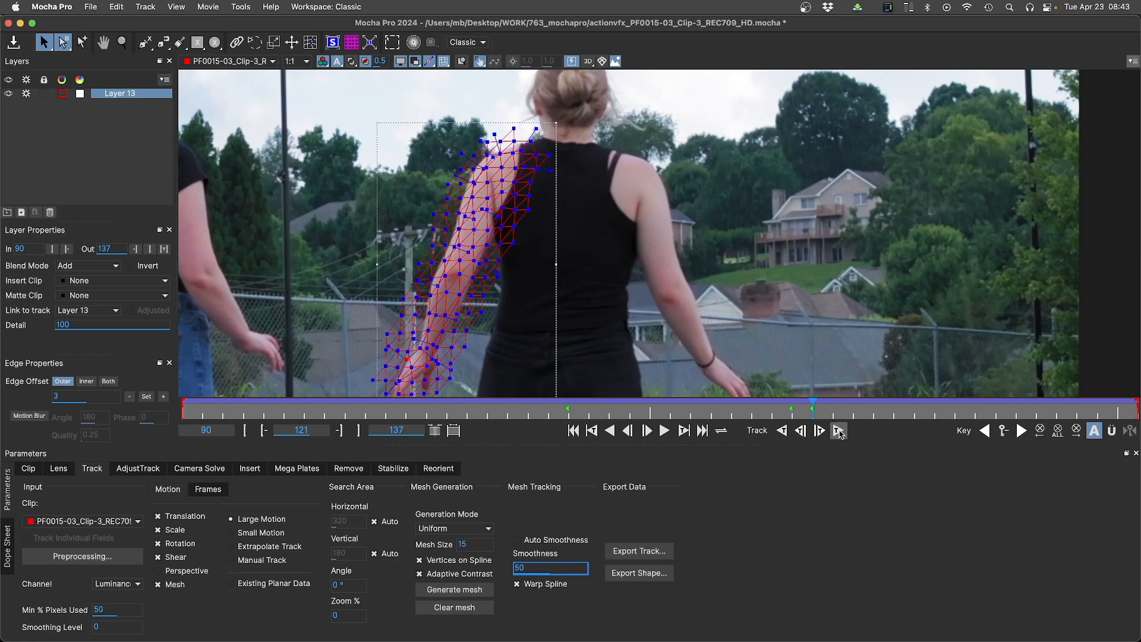
{"action": "left_click", "coordinate": [830, 432]}
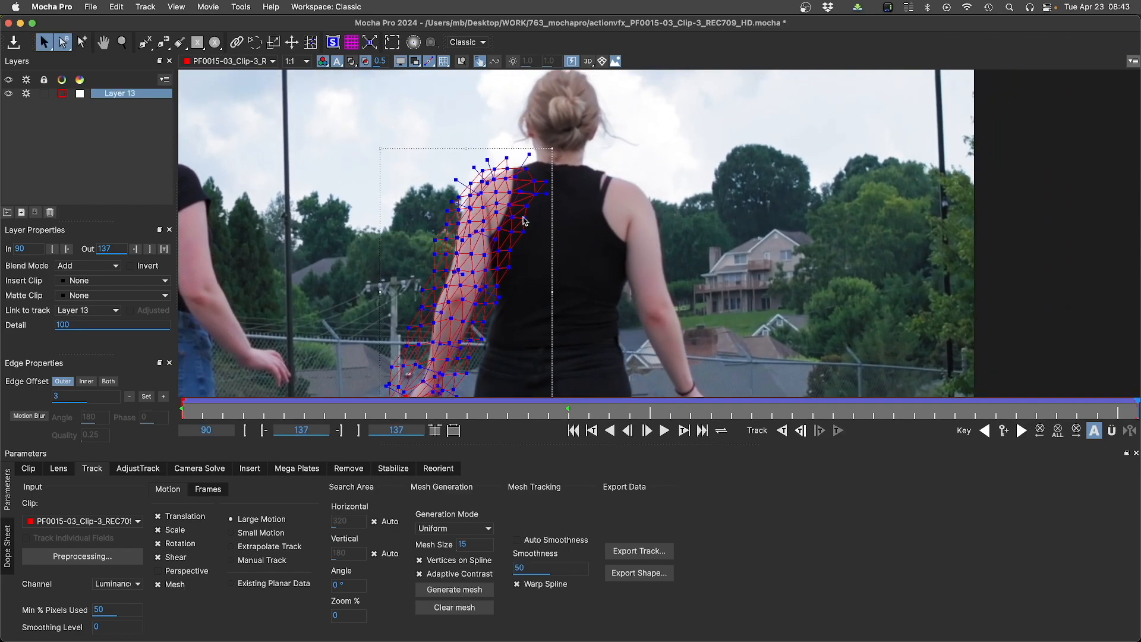
Step: At frame 137, add a closed seven-point X-spline around the thumb to the existing arm layer
{"action": "left_click_drag", "start_coordinate": [524, 221], "coordinate": [551, 163]}
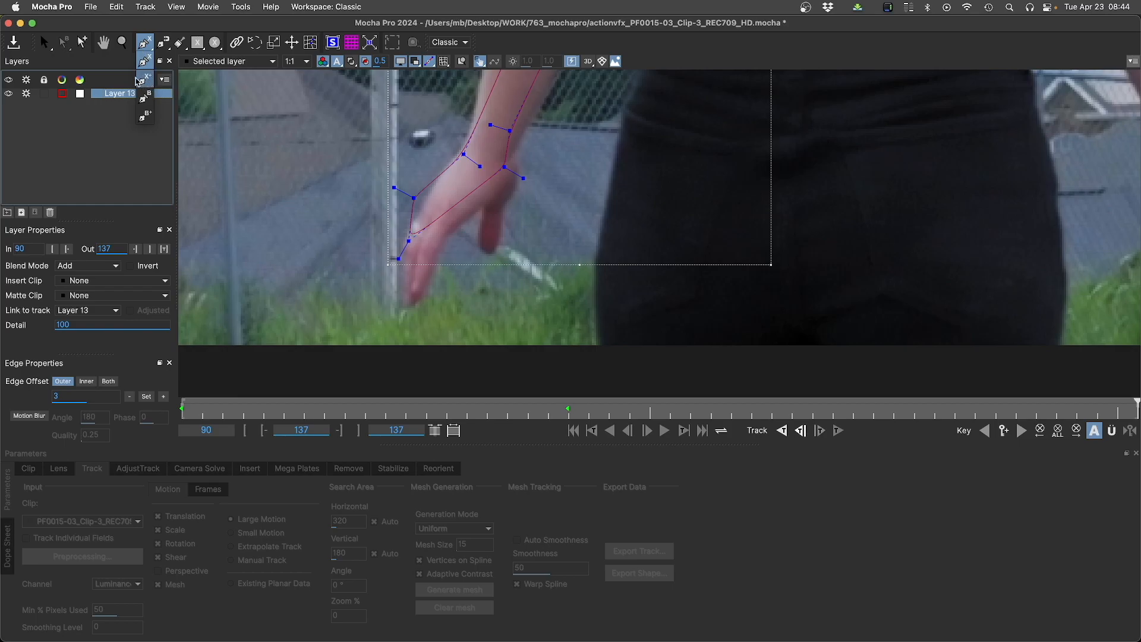
{"action": "left_click", "coordinate": [145, 79]}
{"action": "left_click", "coordinate": [483, 205]}
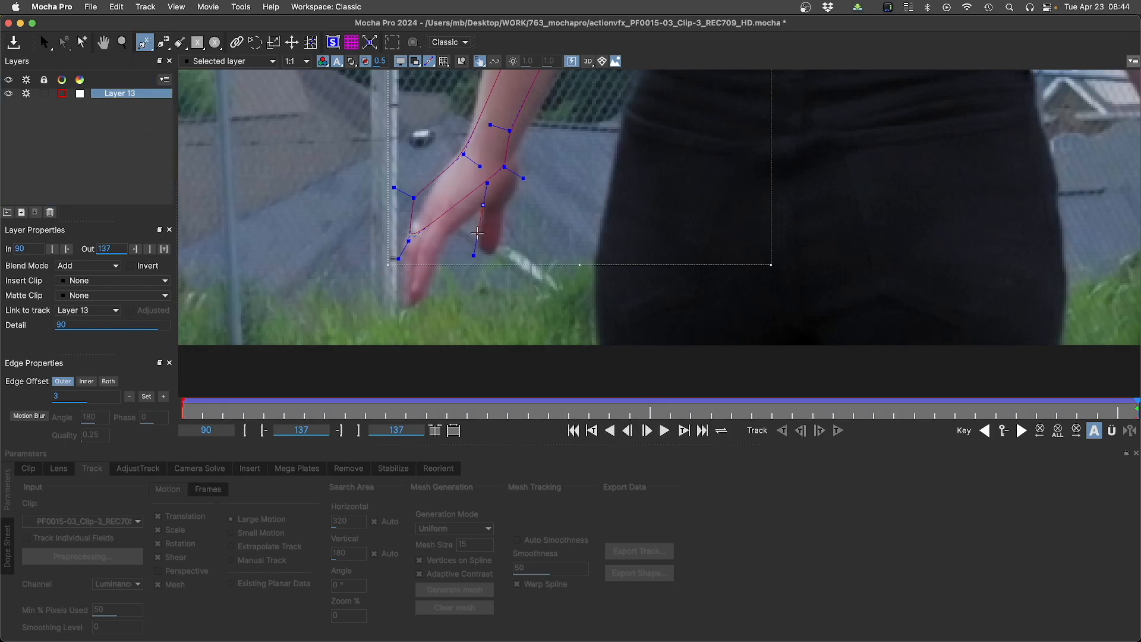
{"action": "left_click", "coordinate": [478, 236]}
{"action": "left_click", "coordinate": [481, 252]}
{"action": "left_click", "coordinate": [496, 256]}
{"action": "left_click", "coordinate": [504, 223]}
{"action": "left_click", "coordinate": [508, 194]}
{"action": "left_click", "coordinate": [492, 191]}
{"action": "right_click", "coordinate": [483, 198]}
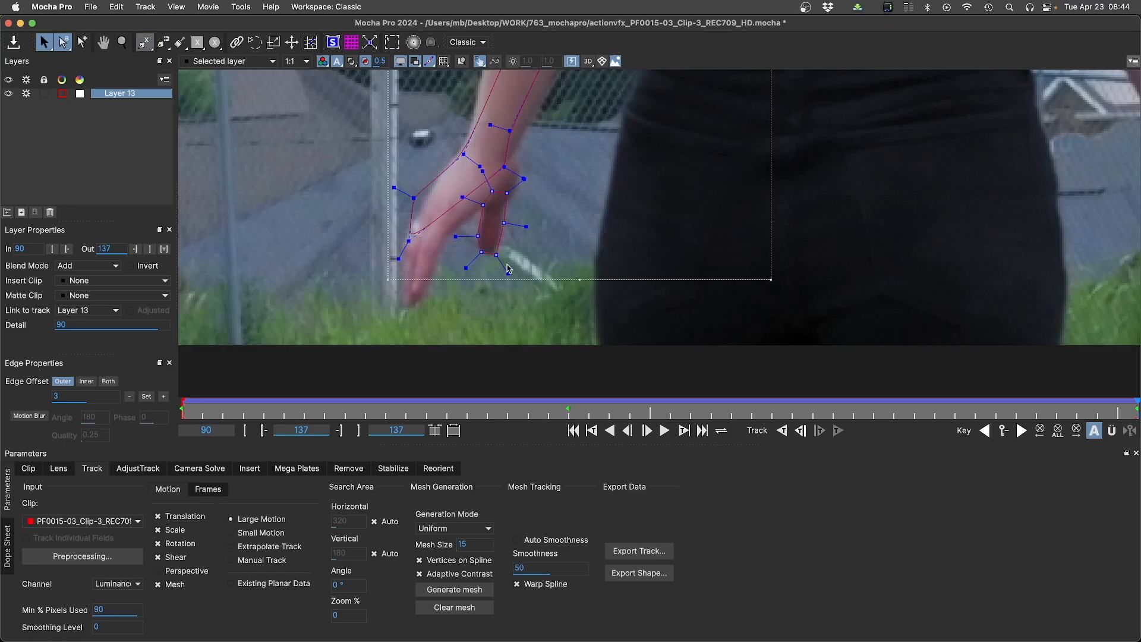
Step: Adjust the lower points of the thumb spline at frame 137 to fit the thumb, and deselect the layer
{"action": "left_click_drag", "start_coordinate": [484, 226], "coordinate": [468, 172]}
{"action": "left_click_drag", "start_coordinate": [508, 274], "coordinate": [500, 263]}
{"action": "left_click", "coordinate": [479, 262]}
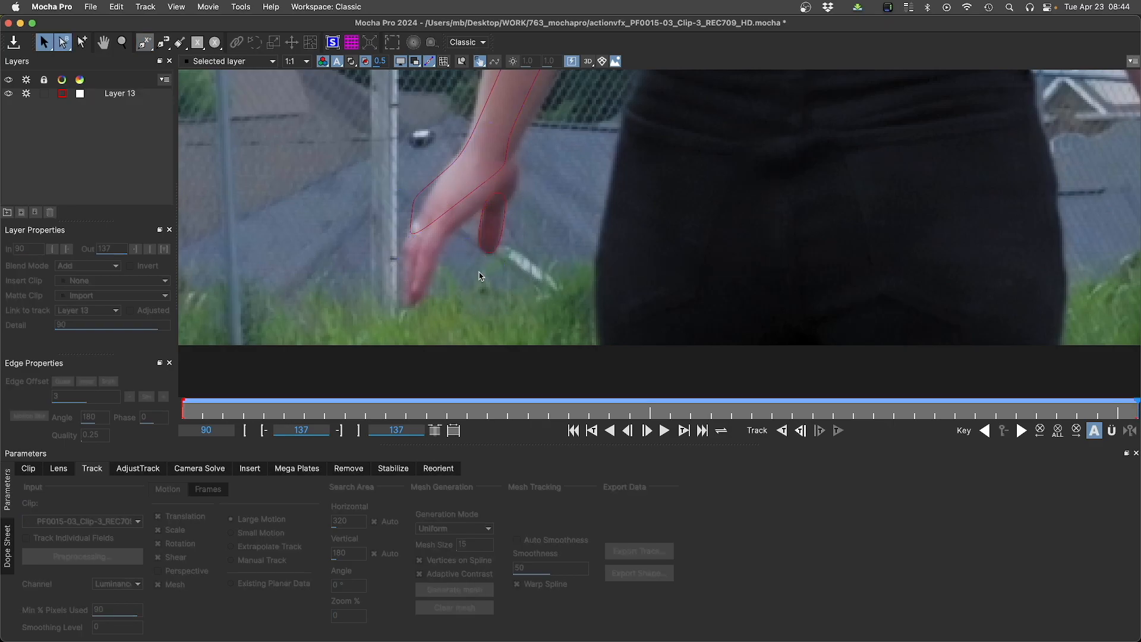
Step: Show the mesh overlay and examine how the arm mesh and thumb spline follow the hand between frames 101 and 137
{"action": "left_click", "coordinate": [1063, 414]}
{"action": "left_click_drag", "start_coordinate": [1054, 408], "coordinate": [1139, 425]}
{"action": "left_click", "coordinate": [443, 61]}
{"action": "left_click", "coordinate": [111, 94]}
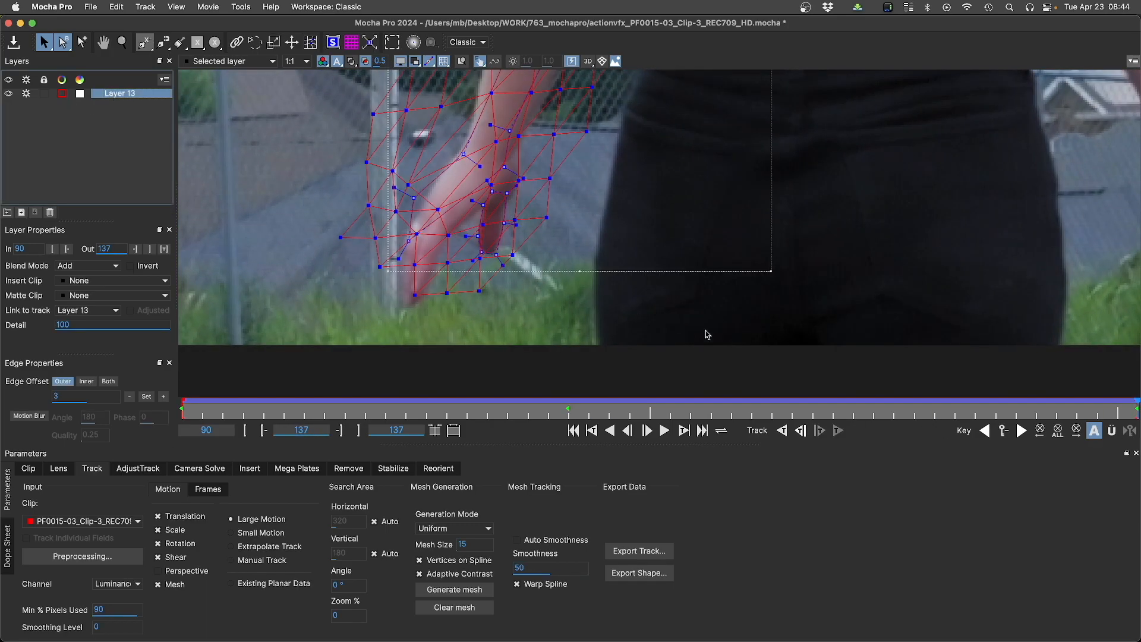
{"action": "left_click_drag", "start_coordinate": [1136, 407], "coordinate": [691, 387]}
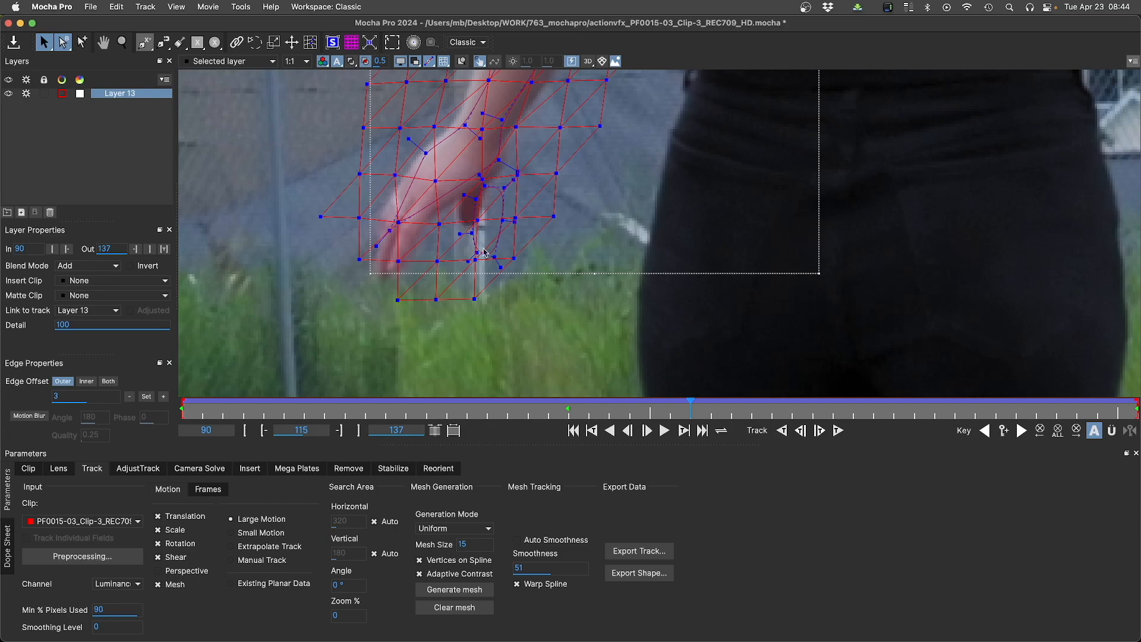
{"action": "left_click_drag", "start_coordinate": [690, 407], "coordinate": [491, 182]}
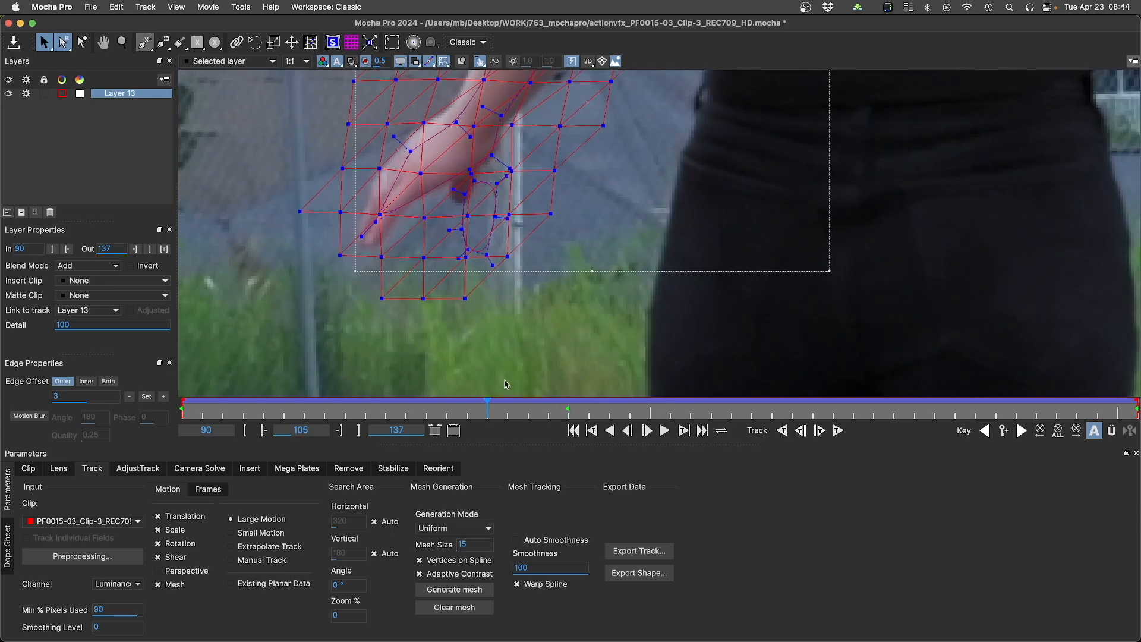
{"action": "left_click_drag", "start_coordinate": [488, 410], "coordinate": [212, 406]}
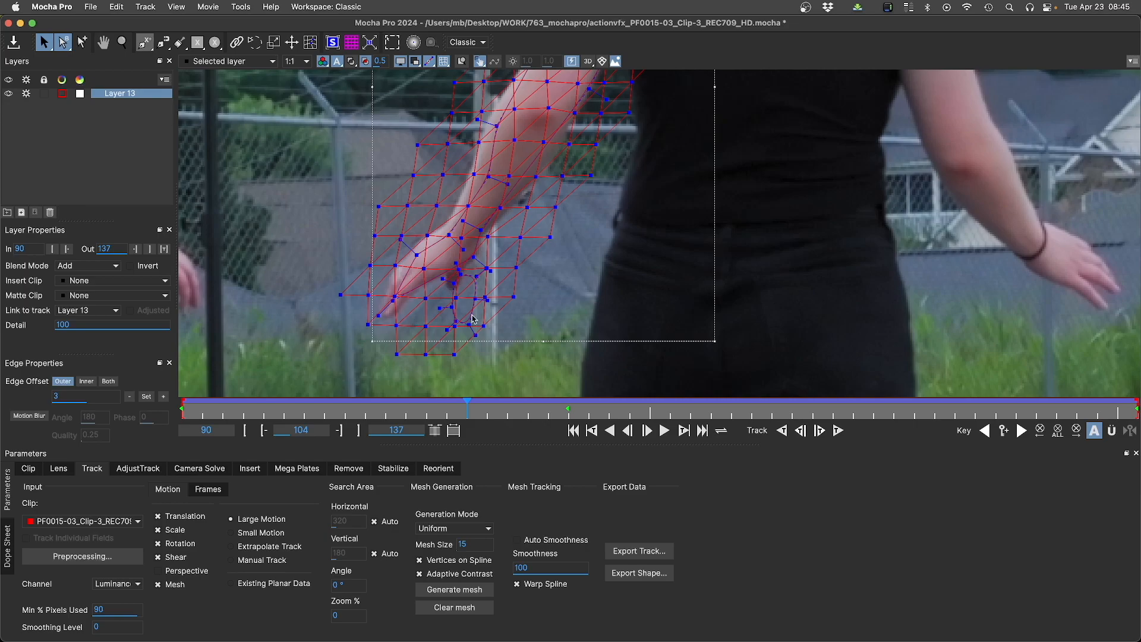
{"action": "left_click_drag", "start_coordinate": [448, 409], "coordinate": [990, 415]}
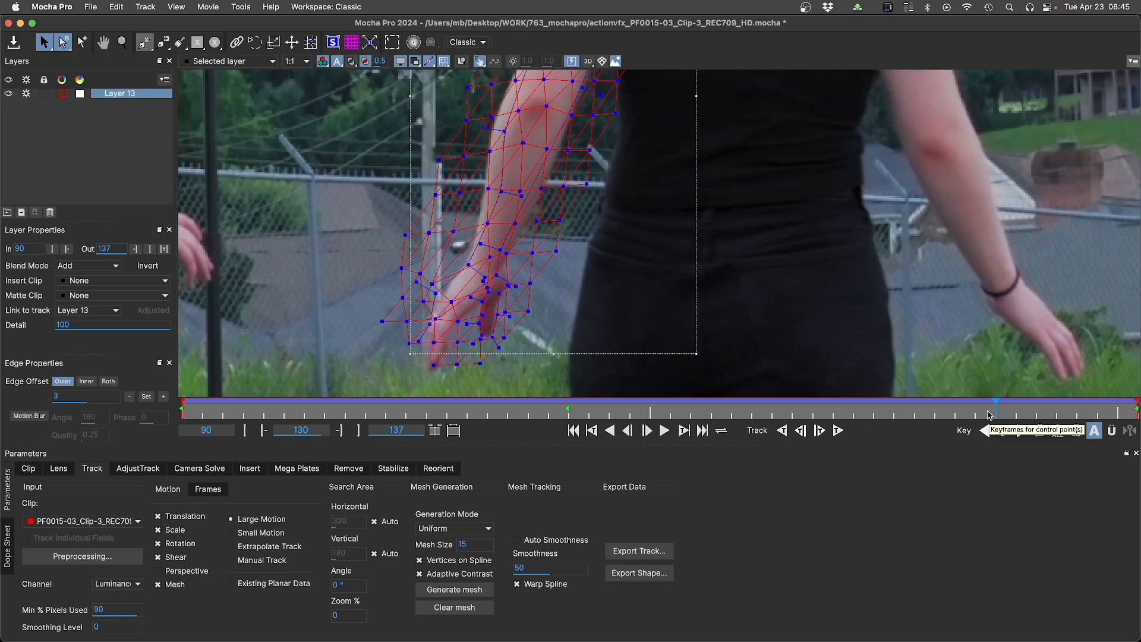
{"action": "left_click", "coordinate": [405, 411]}
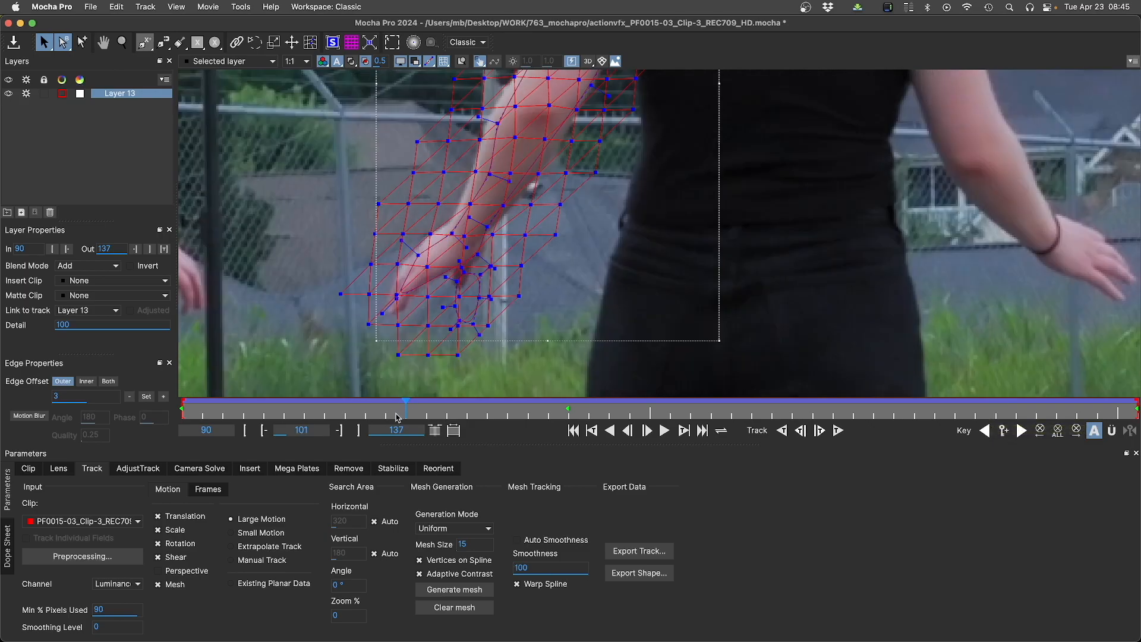
{"action": "left_click", "coordinate": [837, 430]}
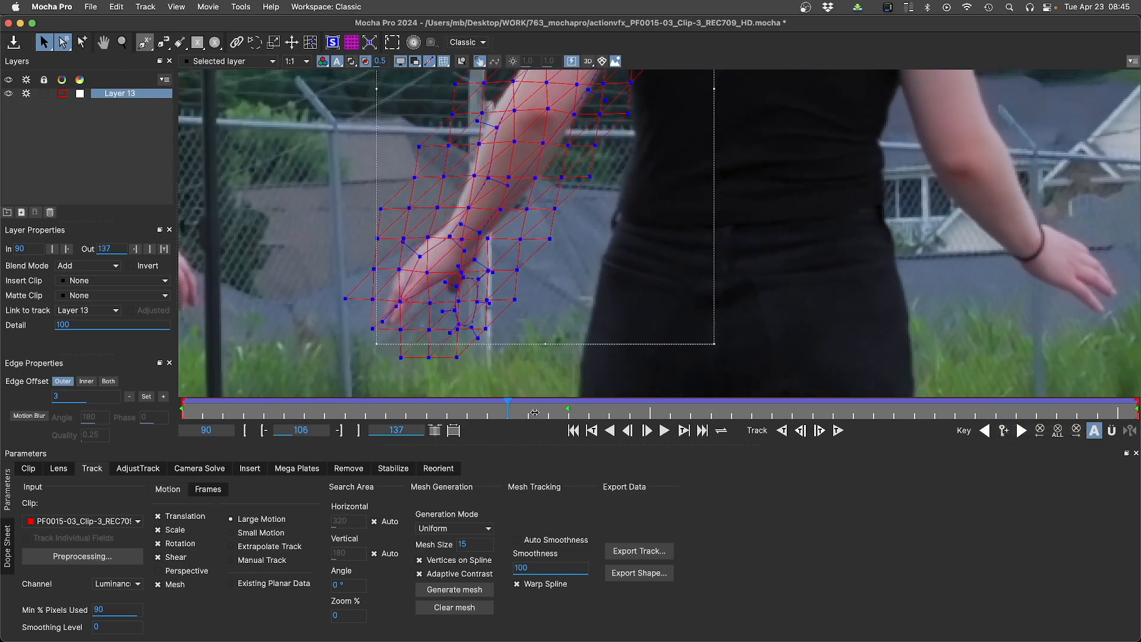
{"action": "left_click_drag", "start_coordinate": [829, 434], "coordinate": [566, 408]}
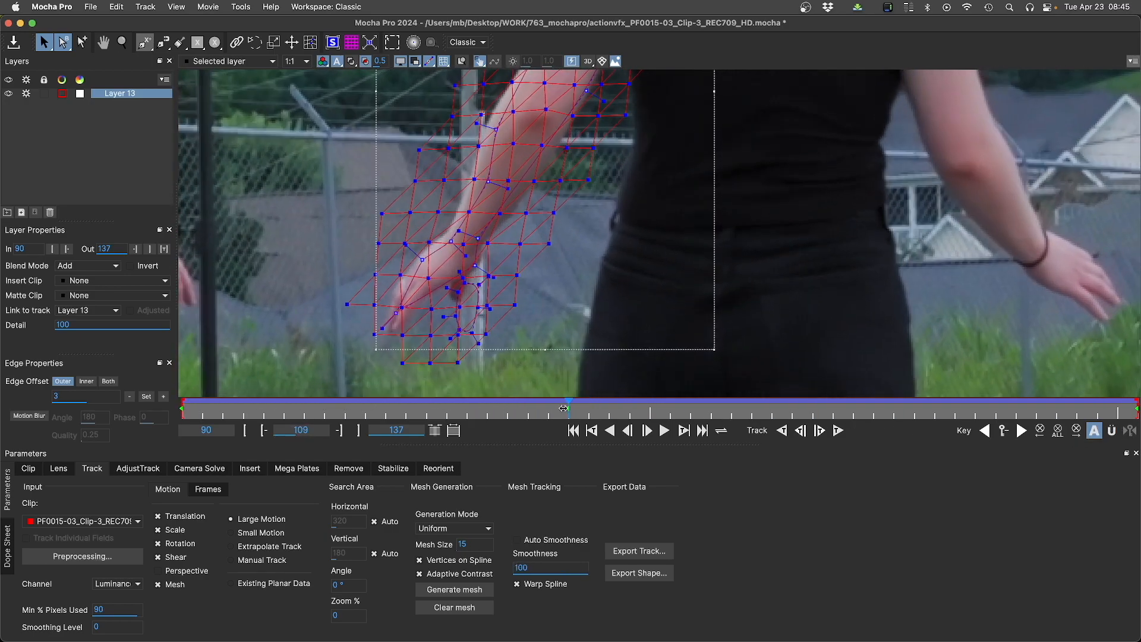
Step: Duplicate Layer 13 at frame 109
{"action": "left_click", "coordinate": [117, 139]}
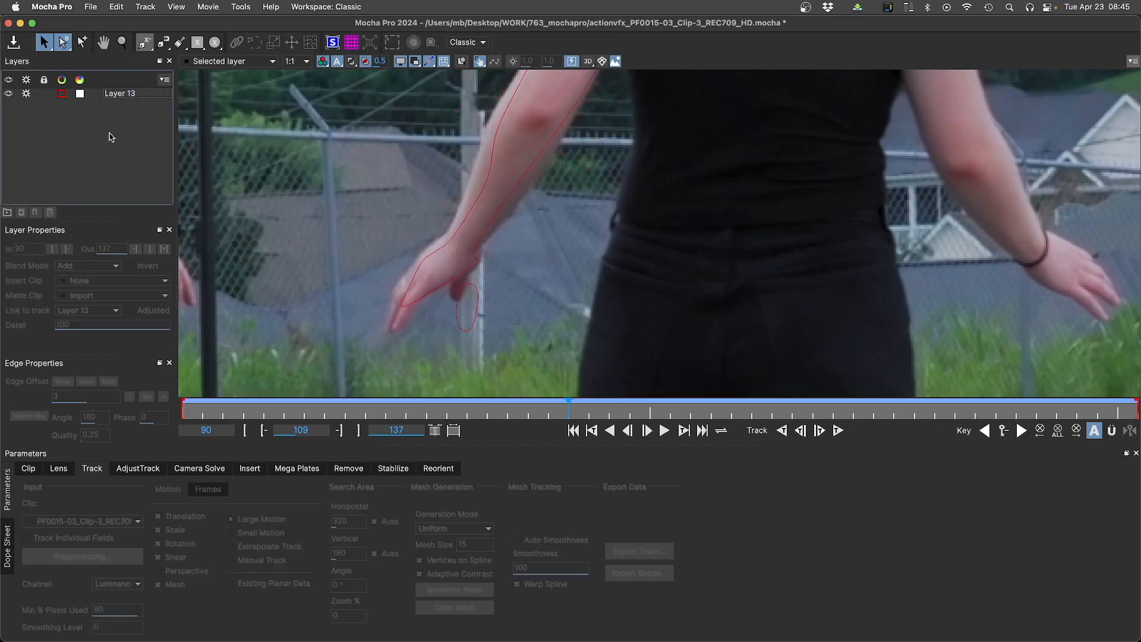
{"action": "left_click", "coordinate": [111, 97]}
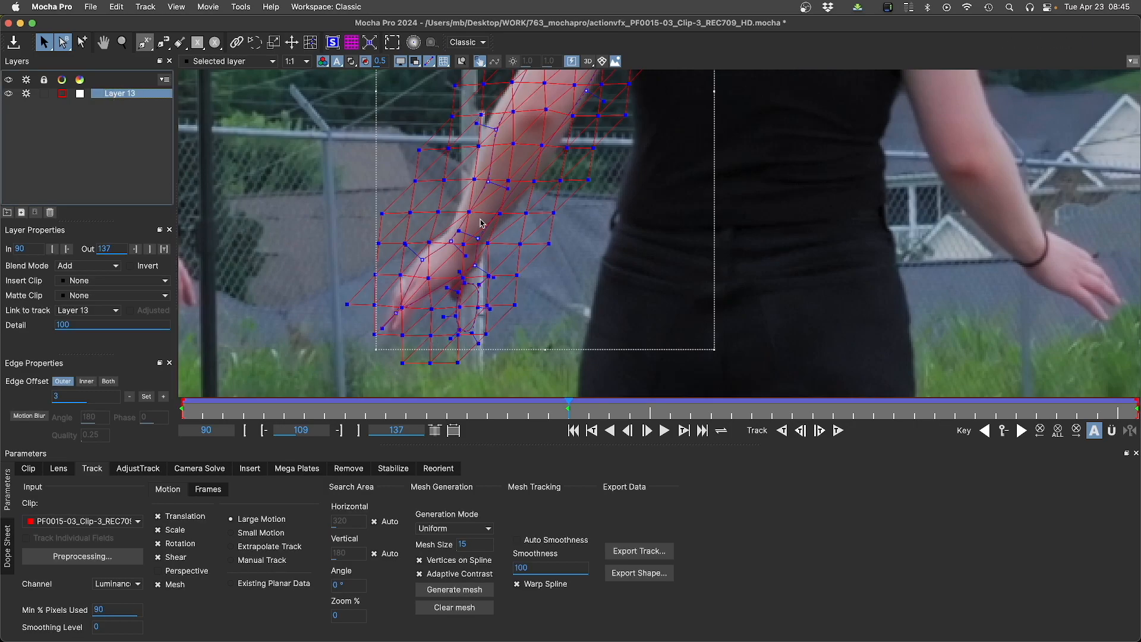
{"action": "left_click", "coordinate": [21, 212]}
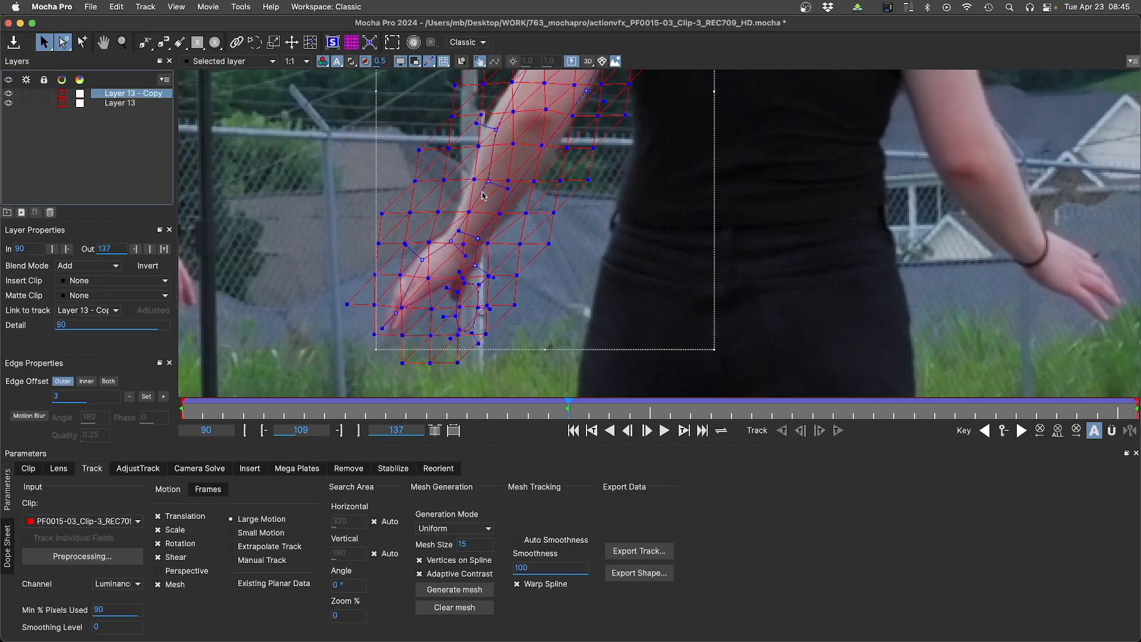
{"action": "left_click", "coordinate": [147, 44]}
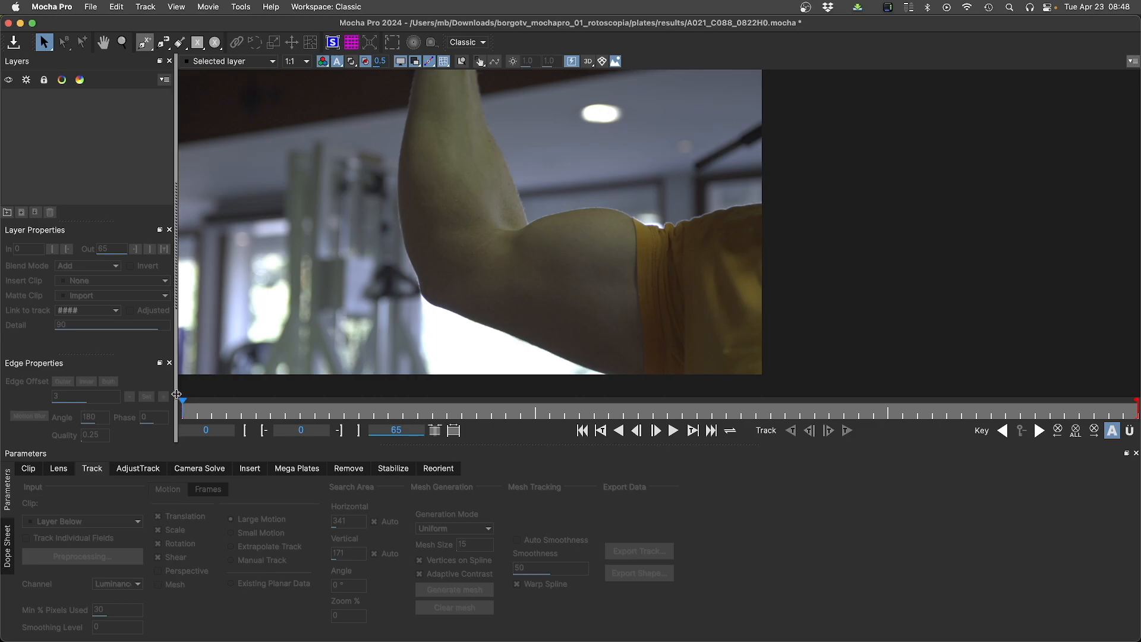
Step: Draw a closed freehand spline around the flexed biceps at frame 0 and enable Mesh motion with a Uniform mesh of size 15
{"action": "left_click_drag", "start_coordinate": [163, 42], "coordinate": [161, 100]}
{"action": "mouse_move", "coordinate": [660, 227]}
{"action": "left_mouse_down"}
{"action": "mouse_move", "coordinate": [559, 204]}
{"action": "mouse_move", "coordinate": [514, 231]}
{"action": "mouse_move", "coordinate": [502, 257]}
{"action": "mouse_move", "coordinate": [534, 294]}
{"action": "mouse_move", "coordinate": [612, 312]}
{"action": "mouse_move", "coordinate": [653, 291]}
{"action": "mouse_move", "coordinate": [666, 232]}
{"action": "left_mouse_up"}
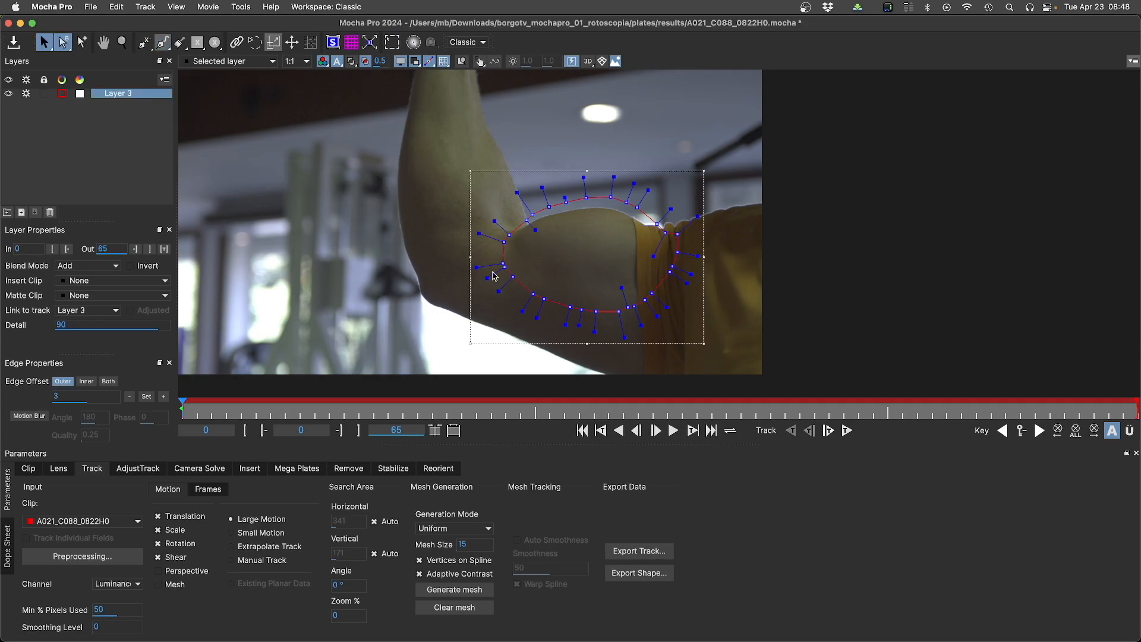
{"action": "left_click", "coordinate": [159, 585]}
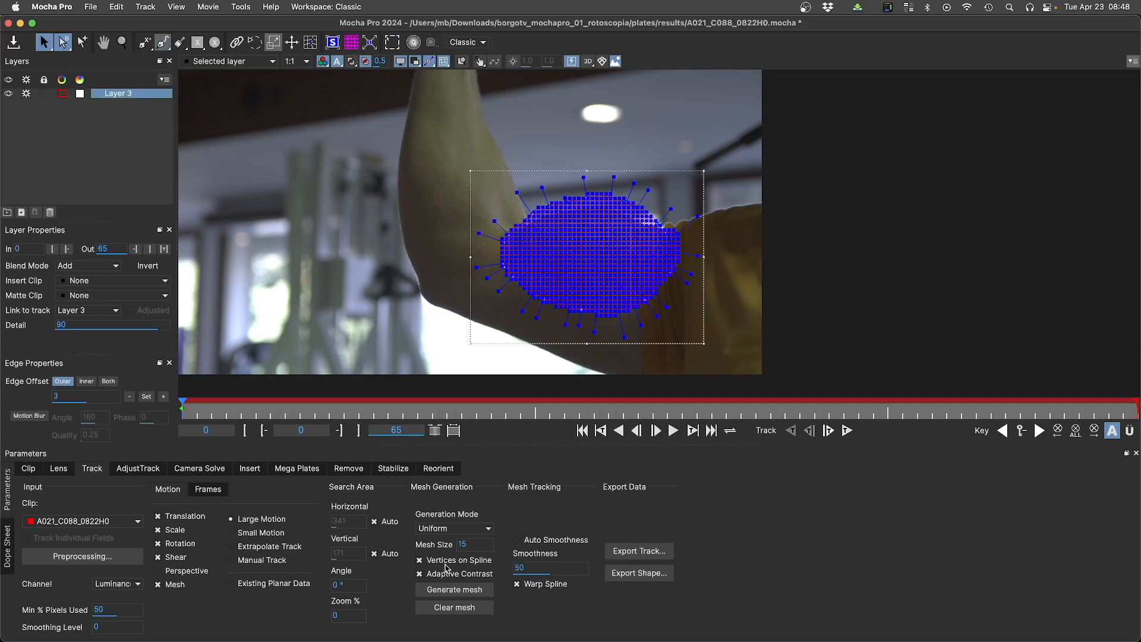
Step: Regenerate the biceps mesh using the Automatic generation mode with Adaptive Contrast enabled
{"action": "scroll", "coordinate": [605, 233], "scroll_direction": "up", "scroll_amount": 3}
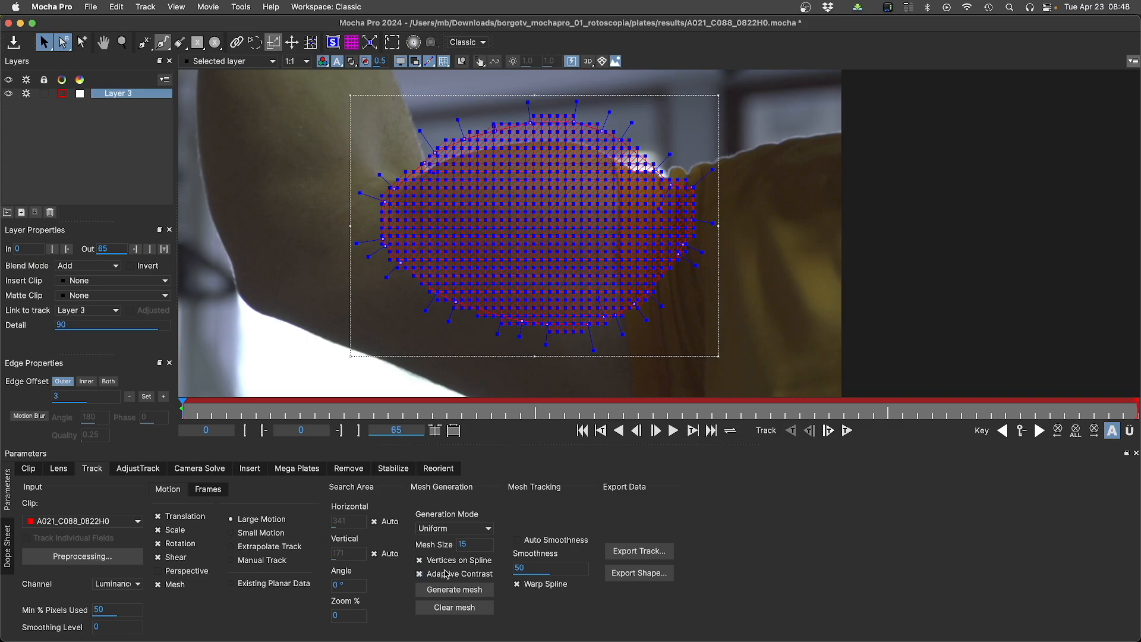
{"action": "left_click", "coordinate": [436, 529]}
{"action": "left_click", "coordinate": [436, 555]}
{"action": "left_click", "coordinate": [440, 594]}
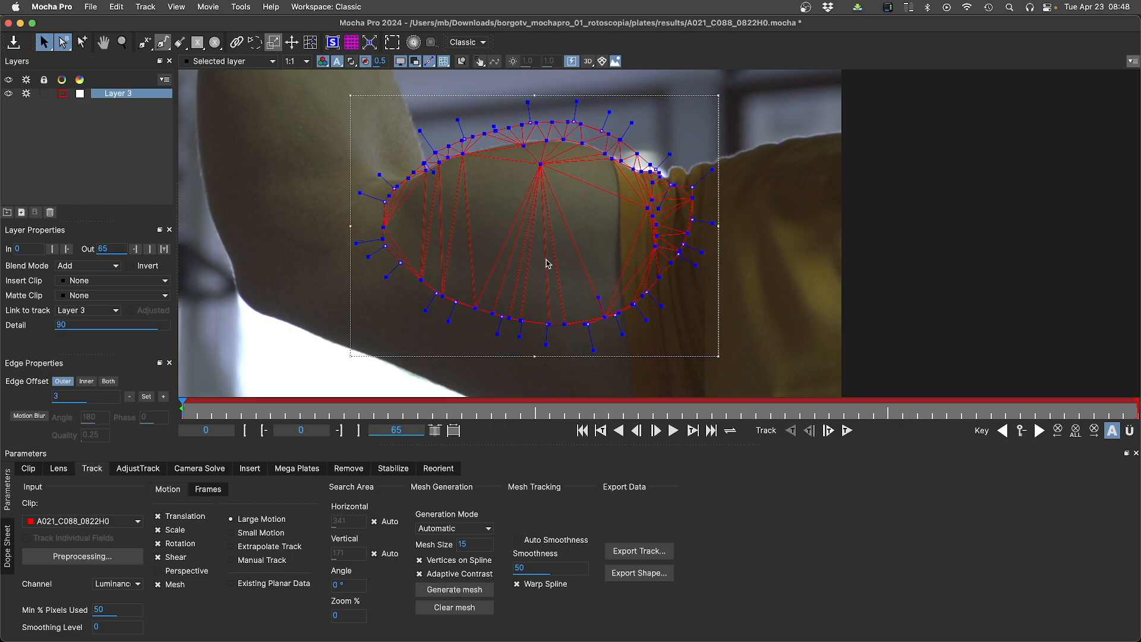
Step: Disable Adaptive Contrast and regenerate the biceps mesh in Uniform mode with Mesh Size 15
{"action": "left_click", "coordinate": [430, 587]}
{"action": "left_click", "coordinate": [440, 529]}
{"action": "left_click", "coordinate": [432, 549]}
{"action": "left_click", "coordinate": [441, 597]}
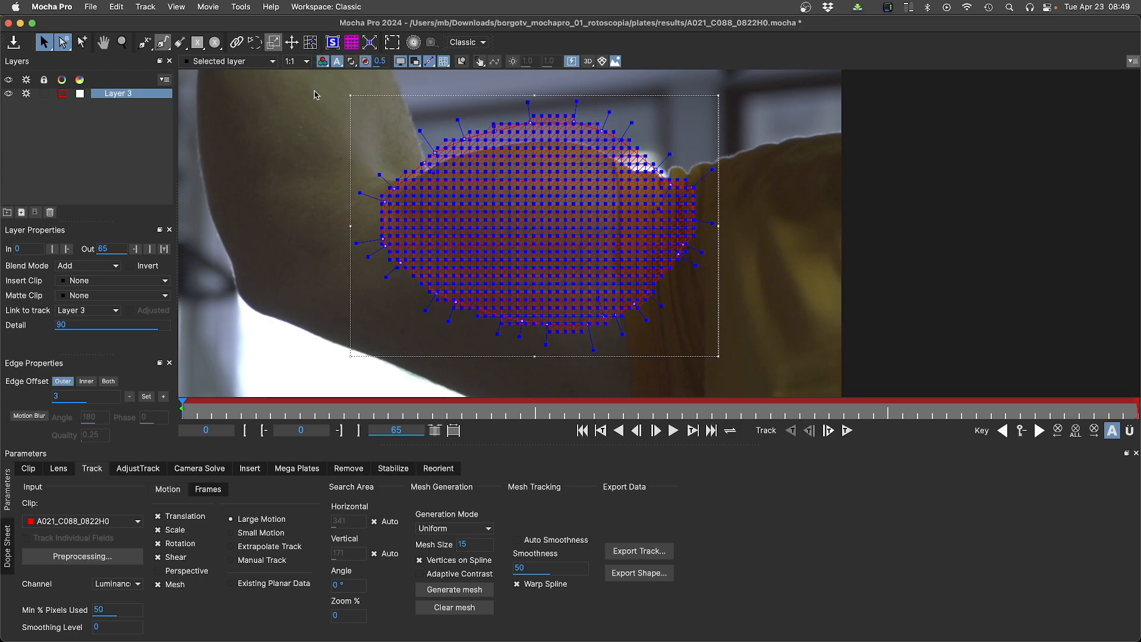
Step: Regenerate the biceps mesh in Automatic mode with Adaptive Contrast off
{"action": "left_click", "coordinate": [454, 528]}
{"action": "left_click", "coordinate": [450, 547]}
{"action": "left_click", "coordinate": [444, 595]}
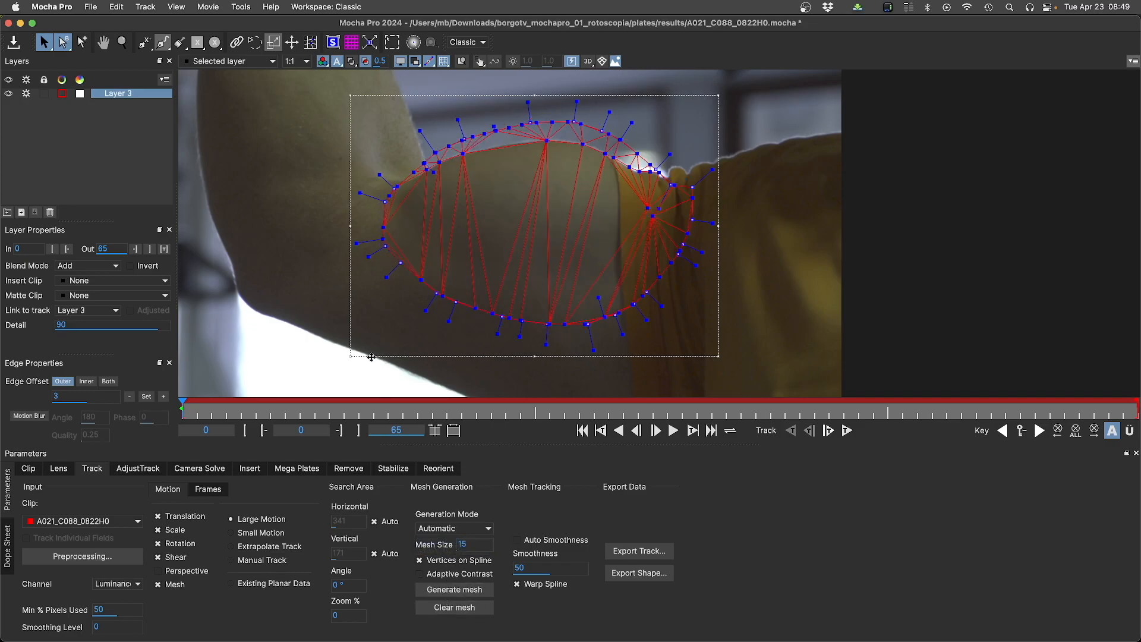
Step: Manually add a series of mesh vertices across the middle of the biceps and reposition some of them
{"action": "left_click", "coordinate": [310, 42]}
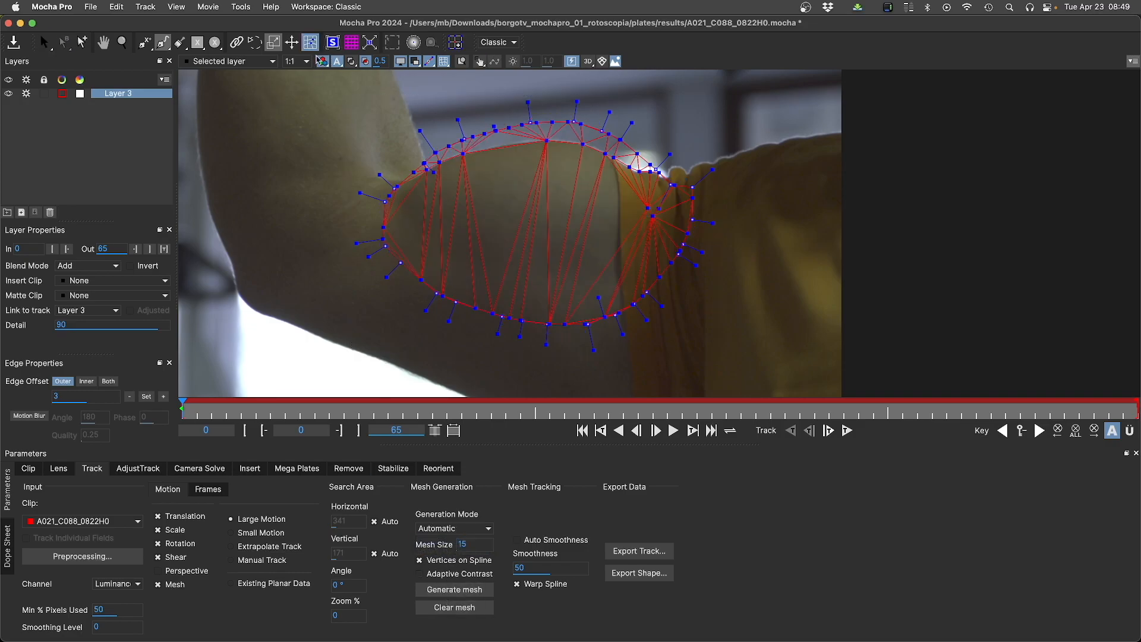
{"action": "left_click", "coordinate": [456, 43]}
{"action": "left_click", "coordinate": [487, 223]}
{"action": "left_click_drag", "start_coordinate": [501, 224], "coordinate": [497, 253]}
{"action": "left_click", "coordinate": [468, 226]}
{"action": "left_click", "coordinate": [524, 252]}
{"action": "left_click", "coordinate": [524, 248]}
{"action": "left_click", "coordinate": [531, 243]}
{"action": "left_click", "coordinate": [549, 241]}
{"action": "left_click", "coordinate": [564, 243]}
{"action": "left_click", "coordinate": [574, 242]}
{"action": "left_click", "coordinate": [585, 246]}
{"action": "left_click", "coordinate": [454, 225]}
{"action": "left_click", "coordinate": [441, 227]}
{"action": "left_click", "coordinate": [423, 218]}
{"action": "left_click_drag", "start_coordinate": [422, 219], "coordinate": [436, 248]}
{"action": "left_click", "coordinate": [455, 228]}
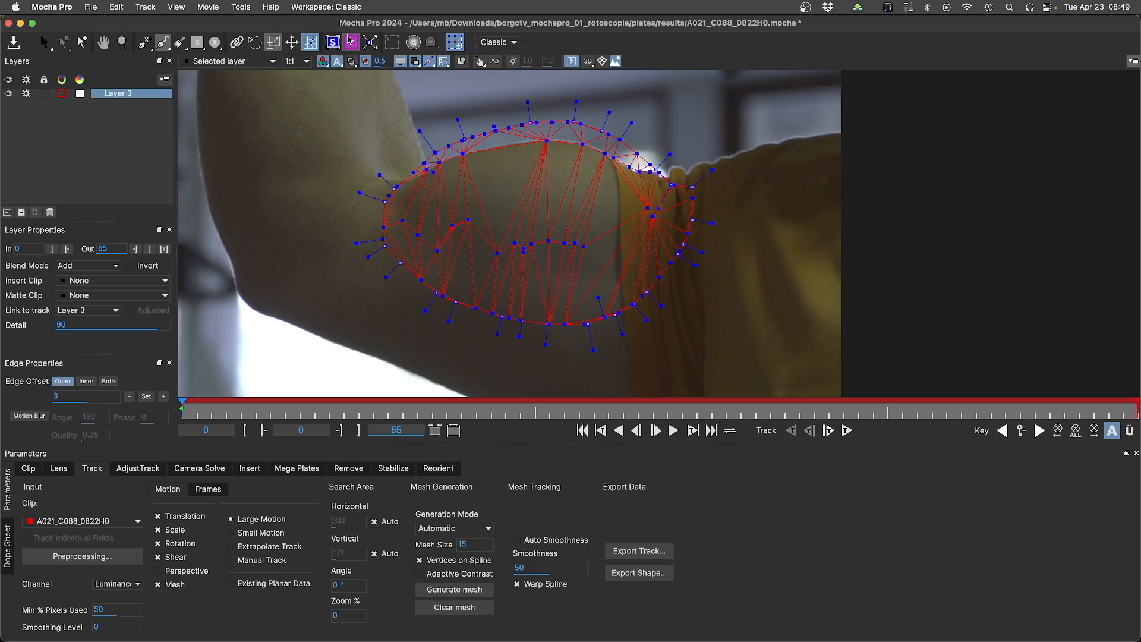
Step: Switch the mesh generation mode to Uniform, set Mesh Size to 30 and regenerate the biceps mesh
{"action": "left_click", "coordinate": [456, 42]}
{"action": "left_click", "coordinate": [450, 529]}
{"action": "left_click", "coordinate": [443, 542]}
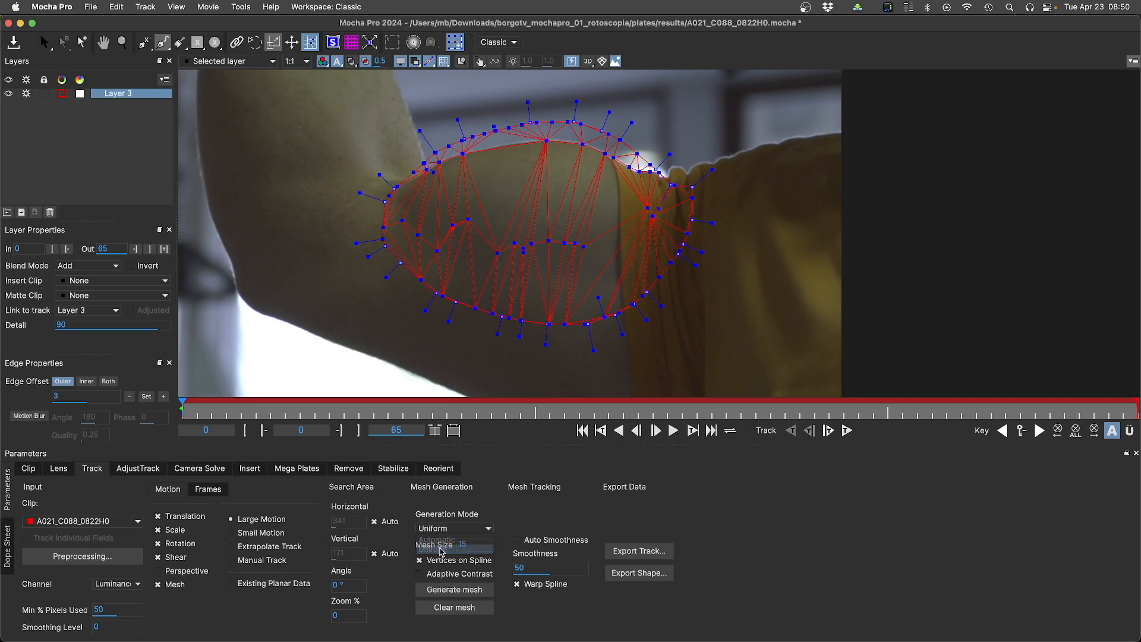
{"action": "left_click", "coordinate": [447, 589]}
{"action": "double_click", "coordinate": [463, 545]}
{"action": "type", "text": "30"}
{"action": "left_click", "coordinate": [457, 586]}
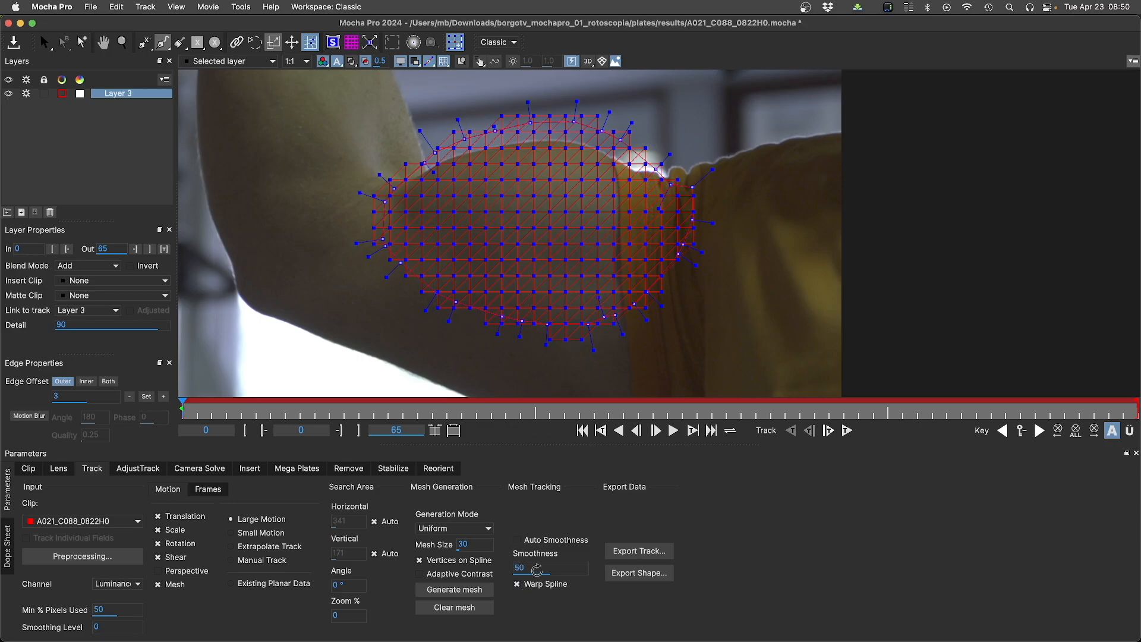
Step: Shift the biceps spline slightly toward the elbow and lower its upper points onto the arm's top edge
{"action": "left_click", "coordinate": [291, 44]}
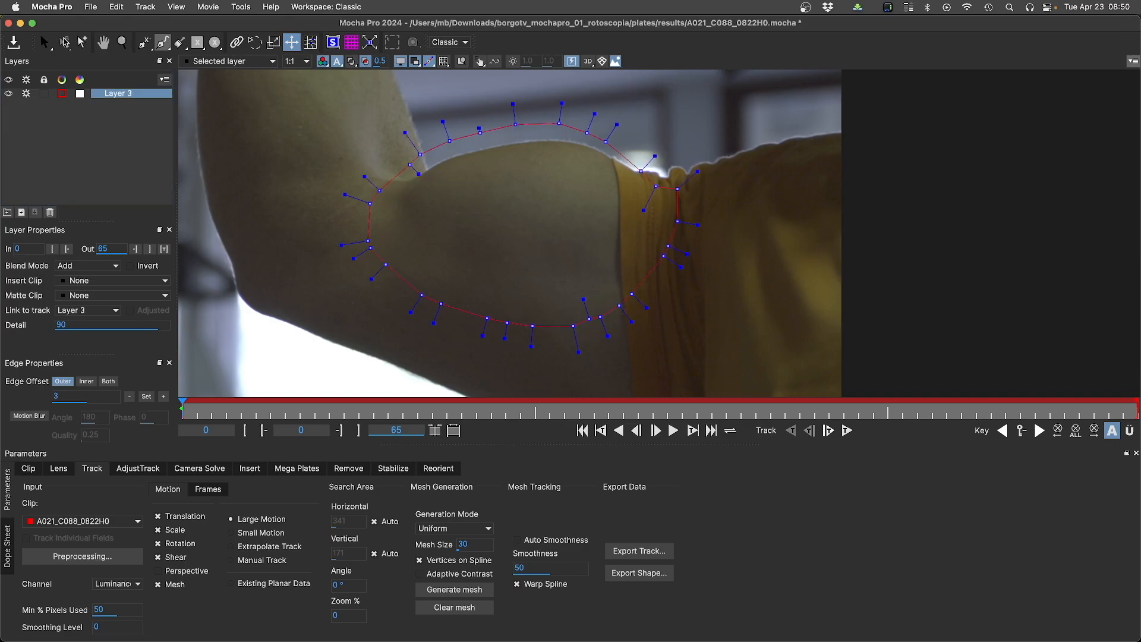
{"action": "left_click_drag", "start_coordinate": [401, 171], "coordinate": [387, 173]}
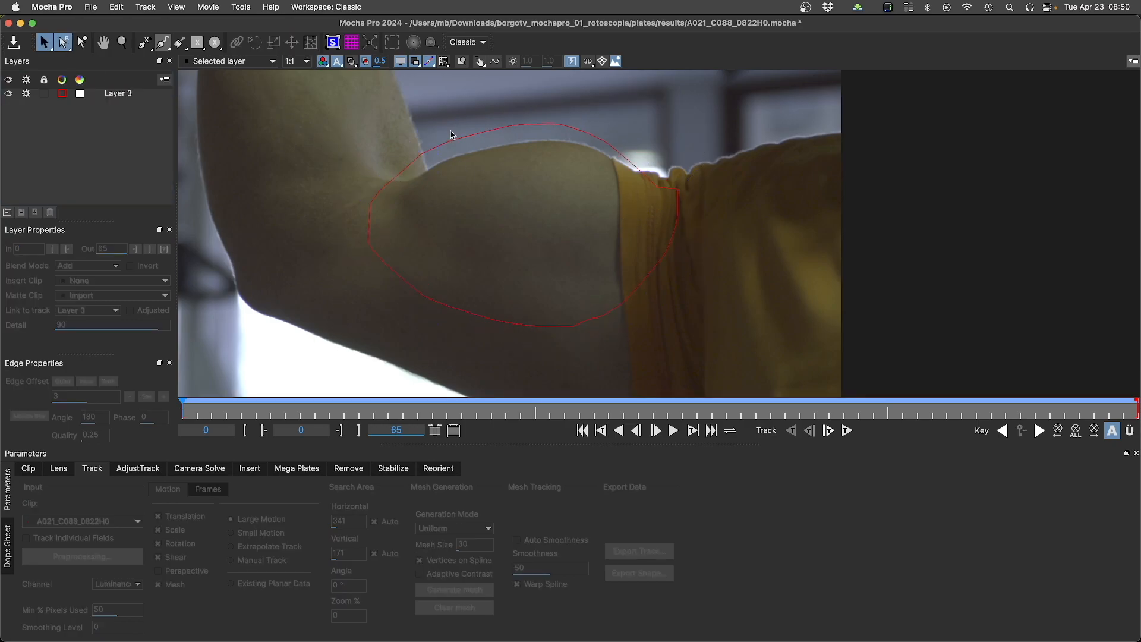
{"action": "left_click", "coordinate": [450, 137]}
{"action": "left_click_drag", "start_coordinate": [269, 101], "coordinate": [706, 221]}
{"action": "left_click_drag", "start_coordinate": [514, 125], "coordinate": [521, 144]}
Step: Adjust the spline points near the shirt sleeve and delete the surplus ones there
{"action": "left_click", "coordinate": [624, 193]}
{"action": "left_click", "coordinate": [661, 214]}
{"action": "left_click_drag", "start_coordinate": [662, 207], "coordinate": [665, 196]}
{"action": "key", "text": "Delete"}
{"action": "left_click", "coordinate": [648, 192]}
{"action": "key", "text": "Delete"}
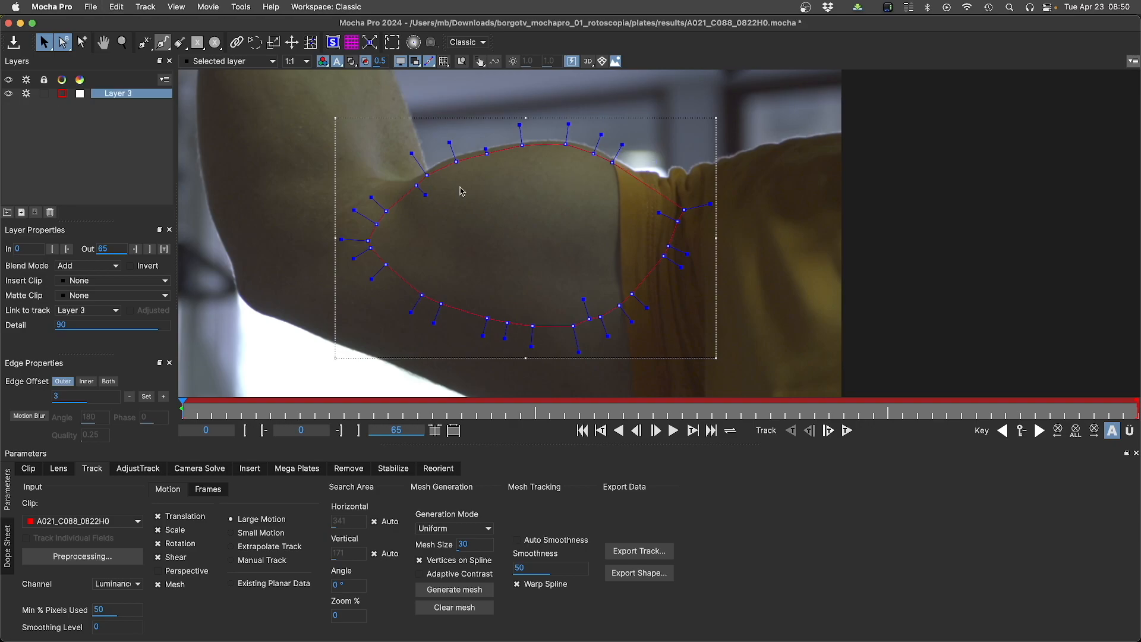
Step: Delete surplus spline points at the elbow crease and lower edge, and reposition the end points at the elbow and sleeve
{"action": "left_click", "coordinate": [416, 185]}
{"action": "key", "text": "Delete"}
{"action": "left_click_drag", "start_coordinate": [564, 274], "coordinate": [595, 324]}
{"action": "key", "text": "Delete"}
{"action": "mouse_move", "coordinate": [477, 291]}
{"action": "left_mouse_down"}
{"action": "mouse_move", "coordinate": [522, 337]}
{"action": "mouse_move", "coordinate": [477, 308]}
{"action": "left_mouse_up"}
{"action": "left_click", "coordinate": [370, 246]}
{"action": "mouse_move", "coordinate": [371, 246]}
{"action": "left_mouse_down"}
{"action": "mouse_move", "coordinate": [362, 239]}
{"action": "mouse_move", "coordinate": [376, 244]}
{"action": "left_mouse_up"}
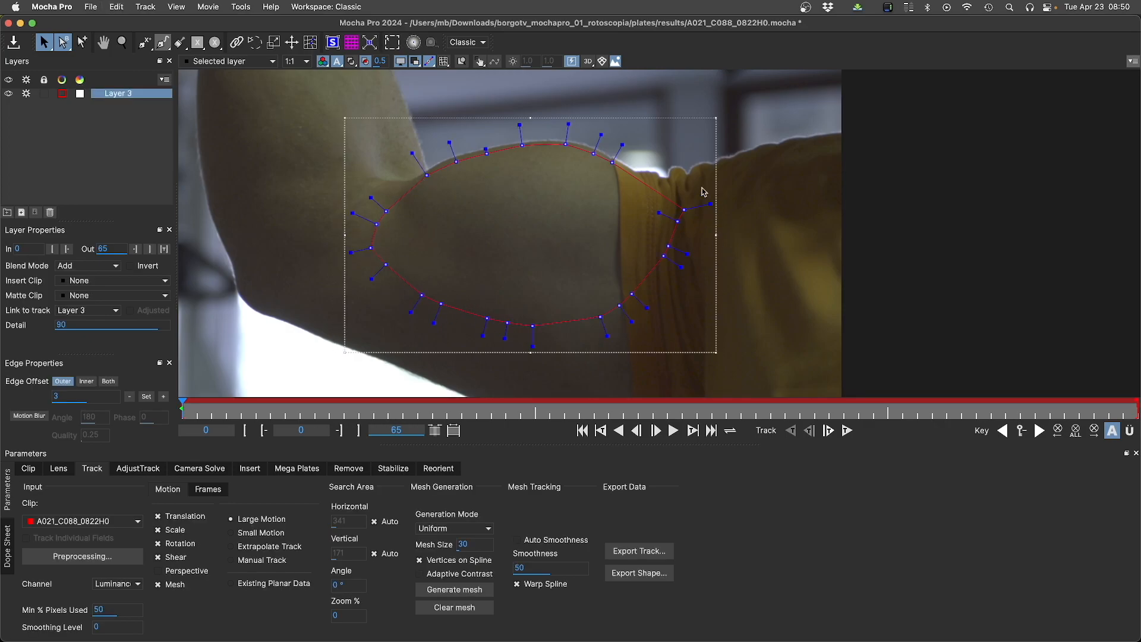
{"action": "left_click_drag", "start_coordinate": [683, 210], "coordinate": [663, 195]}
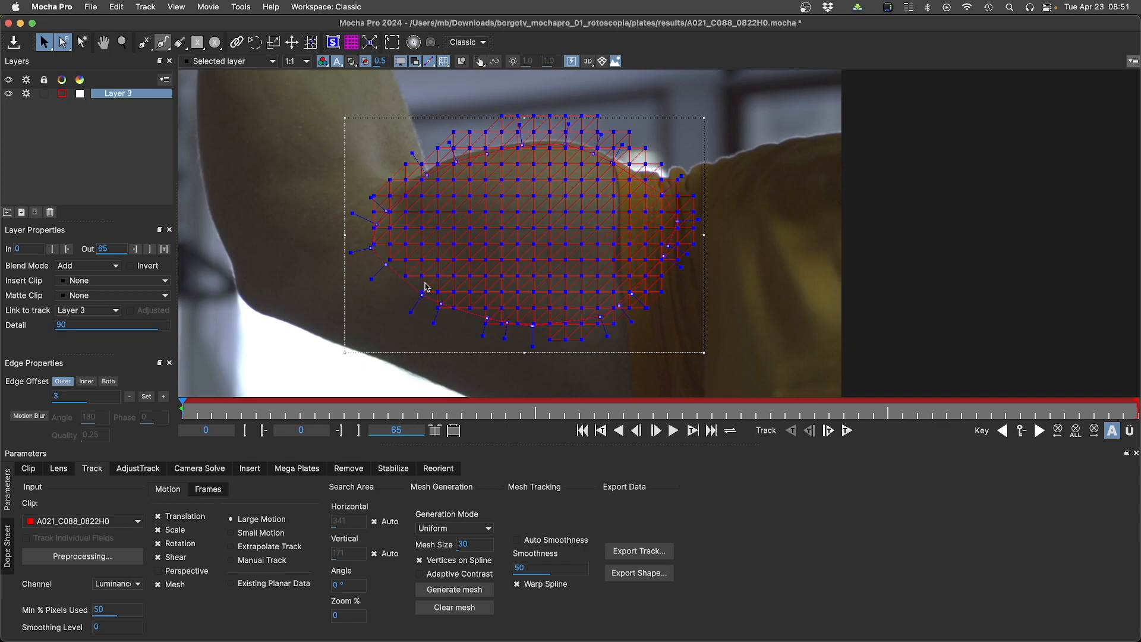
Step: Hide the mesh overlay and tighten the spline by moving its lower and sleeve-side points inward
{"action": "left_click", "coordinate": [440, 62]}
{"action": "left_click_drag", "start_coordinate": [318, 238], "coordinate": [543, 362]}
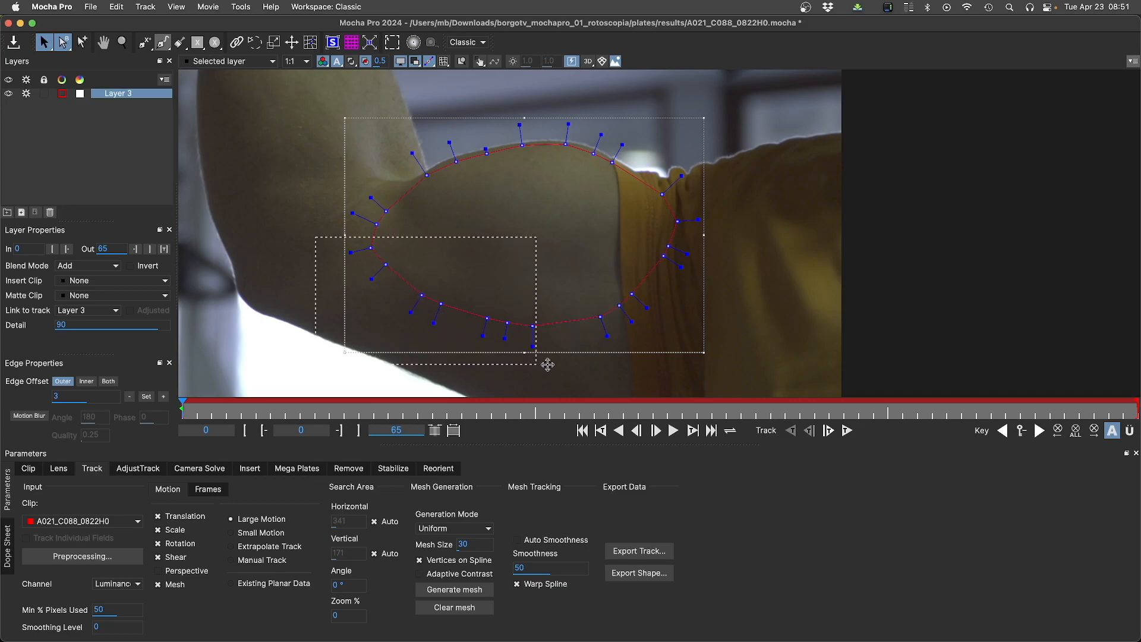
{"action": "left_click_drag", "start_coordinate": [445, 303], "coordinate": [458, 290]}
{"action": "left_click_drag", "start_coordinate": [572, 233], "coordinate": [694, 357]}
{"action": "left_click_drag", "start_coordinate": [632, 294], "coordinate": [614, 286]}
{"action": "left_click", "coordinate": [574, 187]}
{"action": "left_click", "coordinate": [677, 219]}
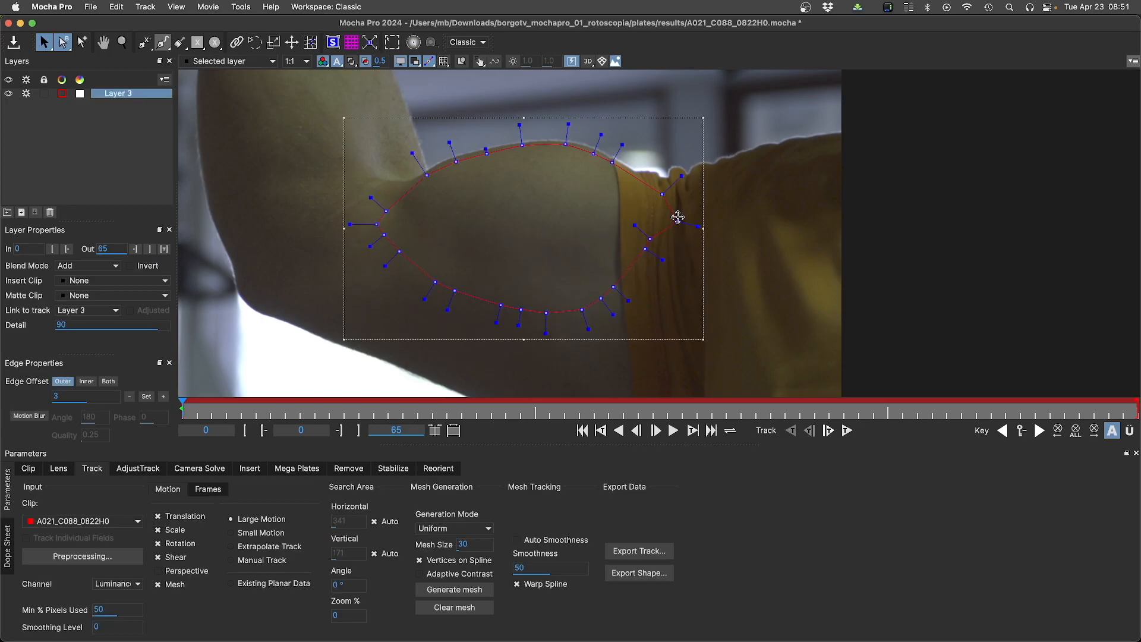
{"action": "left_click_drag", "start_coordinate": [678, 221], "coordinate": [664, 219]}
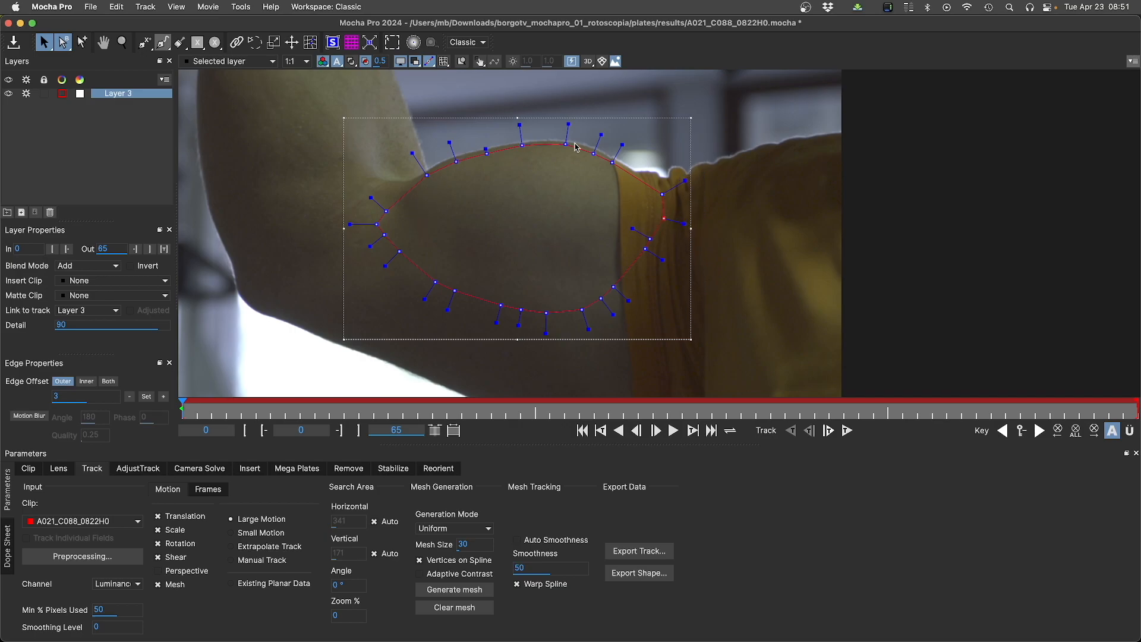
Step: Show the mesh overlay with Show Points enabled and save the project
{"action": "left_click", "coordinate": [444, 61]}
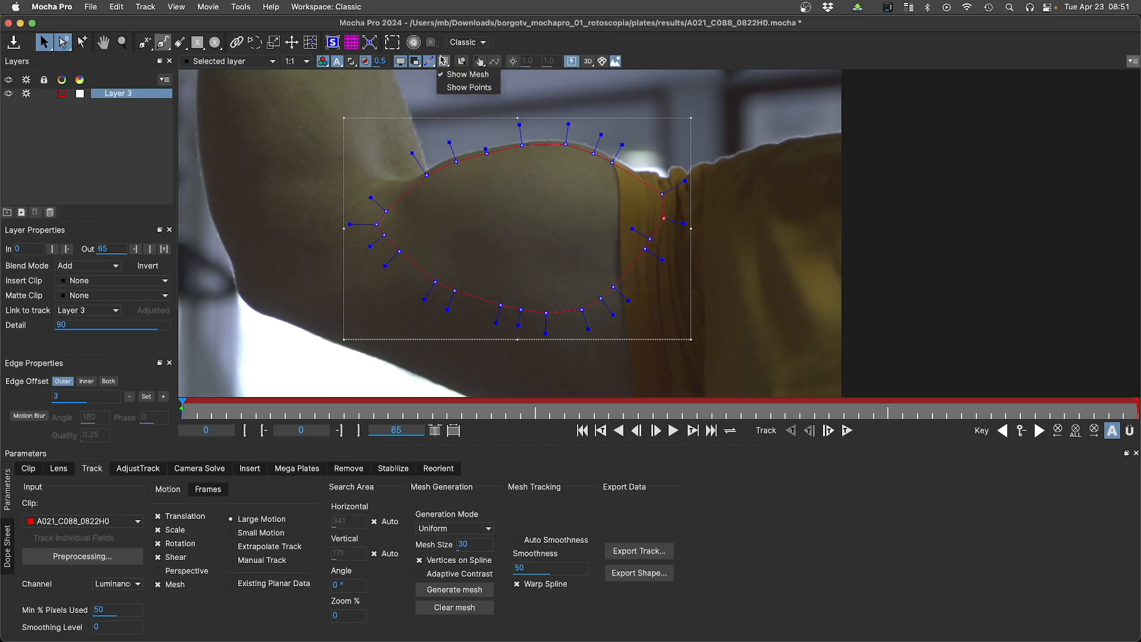
{"action": "left_click", "coordinate": [466, 87]}
{"action": "key", "text": "super+s"}
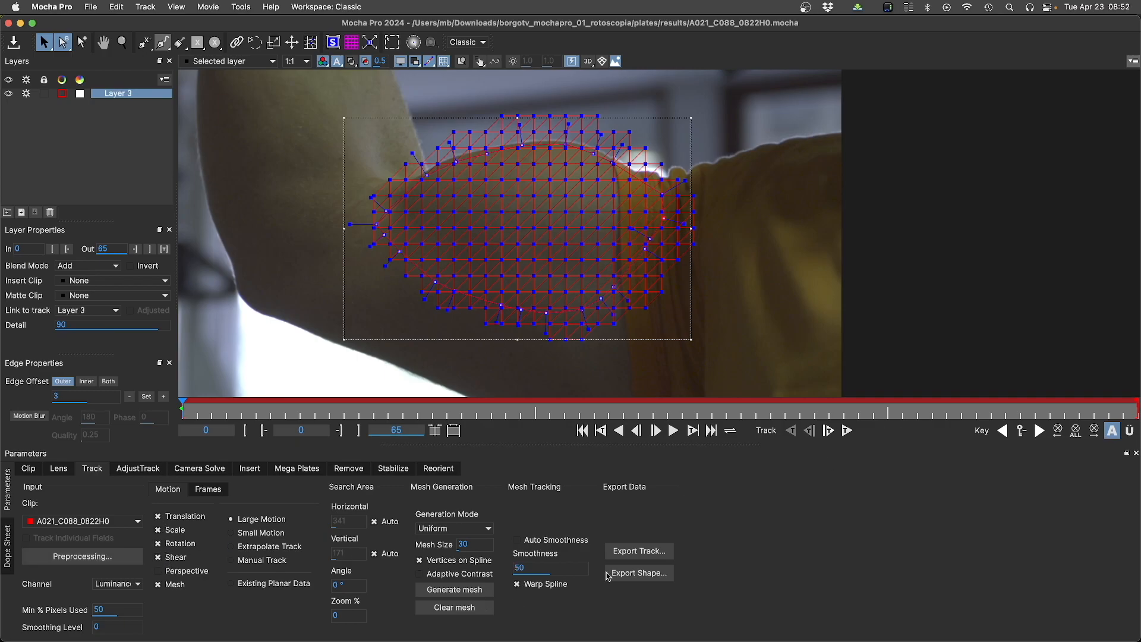
Step: Track the biceps mesh layer forward from frame 0 and review the tracked mesh between frames 48 and 28
{"action": "left_click", "coordinate": [847, 430]}
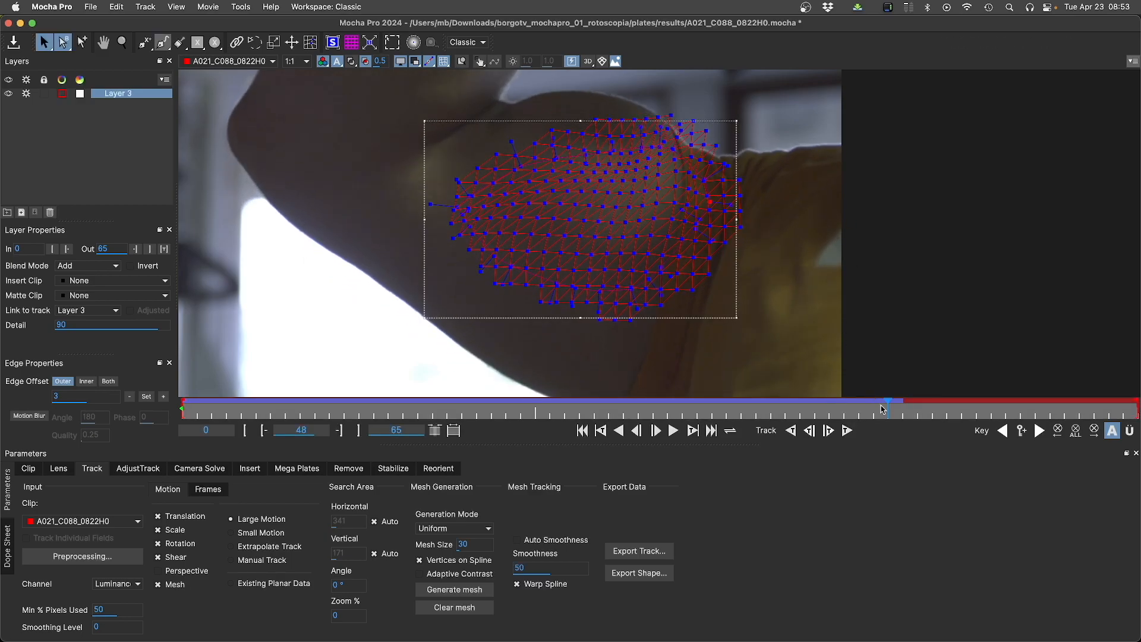
{"action": "left_click_drag", "start_coordinate": [886, 404], "coordinate": [588, 415]}
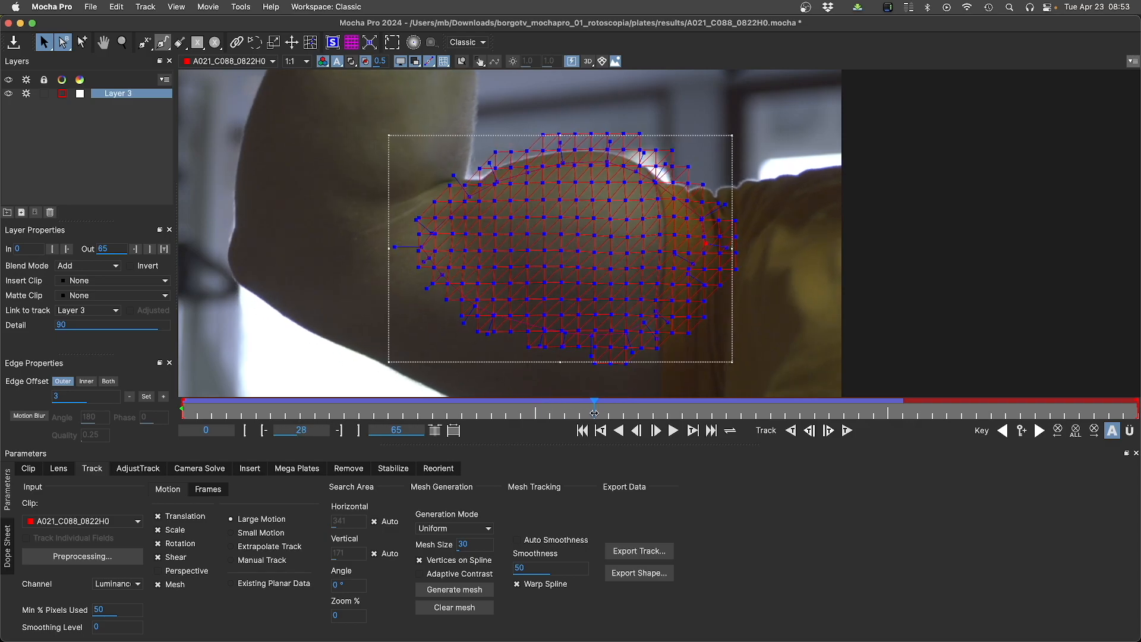
Step: Hide the mesh overlay, move the biceps spline's upper points onto the arm's outline at frame 28, and show the mesh again
{"action": "left_click", "coordinate": [445, 62]}
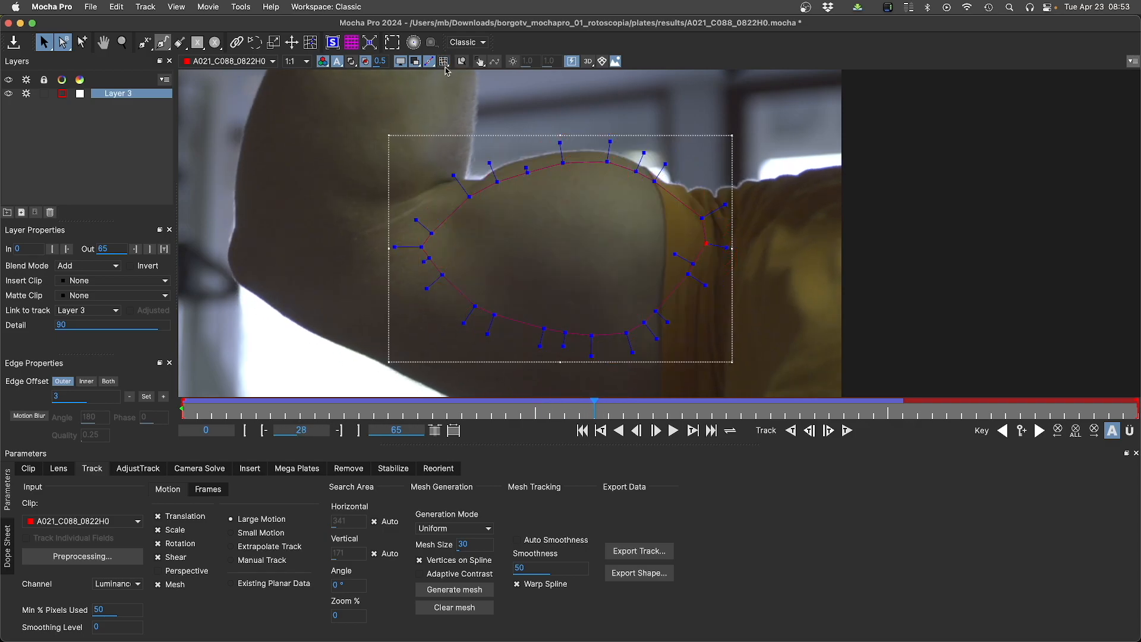
{"action": "left_click", "coordinate": [497, 178]}
{"action": "left_click_drag", "start_coordinate": [499, 179], "coordinate": [639, 166]}
{"action": "left_click", "coordinate": [523, 155]}
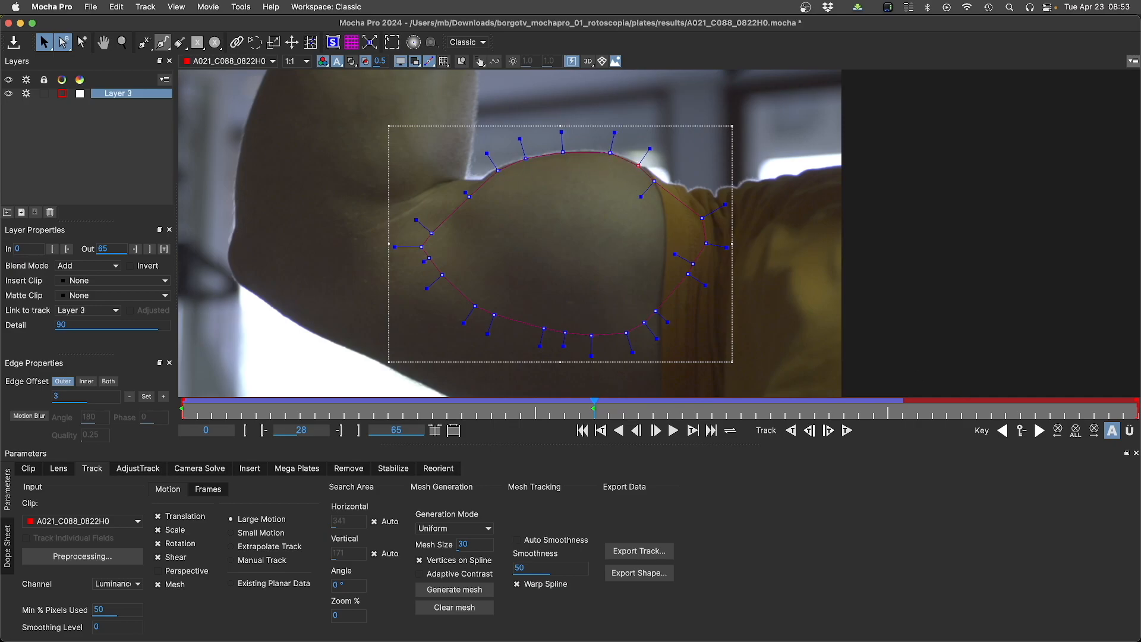
{"action": "left_click", "coordinate": [443, 62]}
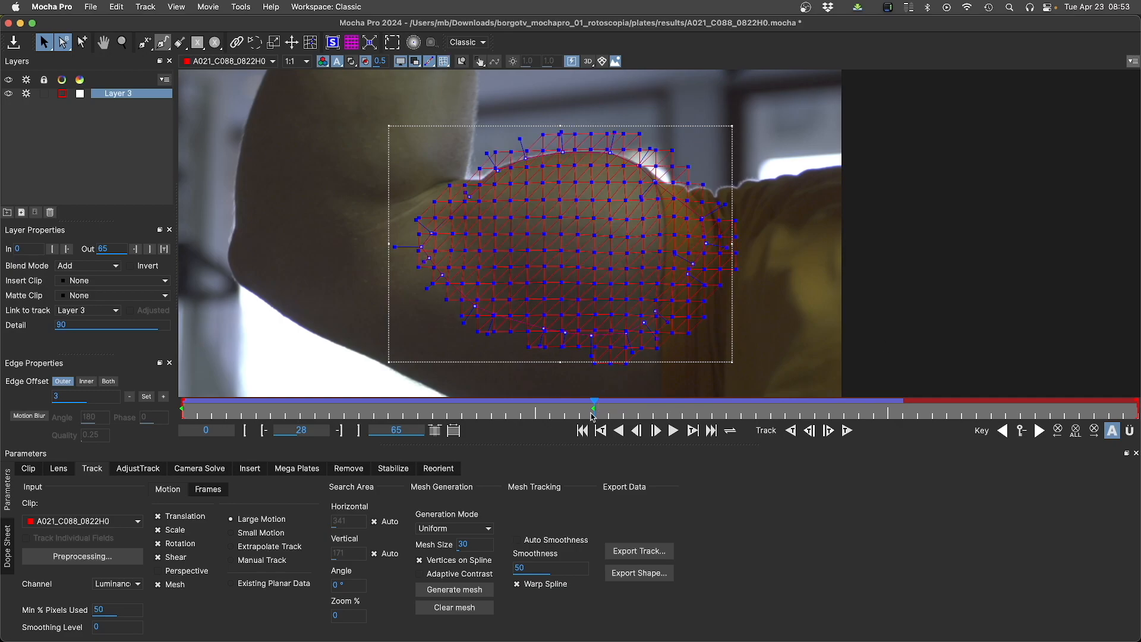
Step: Track the biceps layer forward from frame 28, then set mesh smoothness to 90 and retrack it from frame 34
{"action": "left_click", "coordinate": [847, 431]}
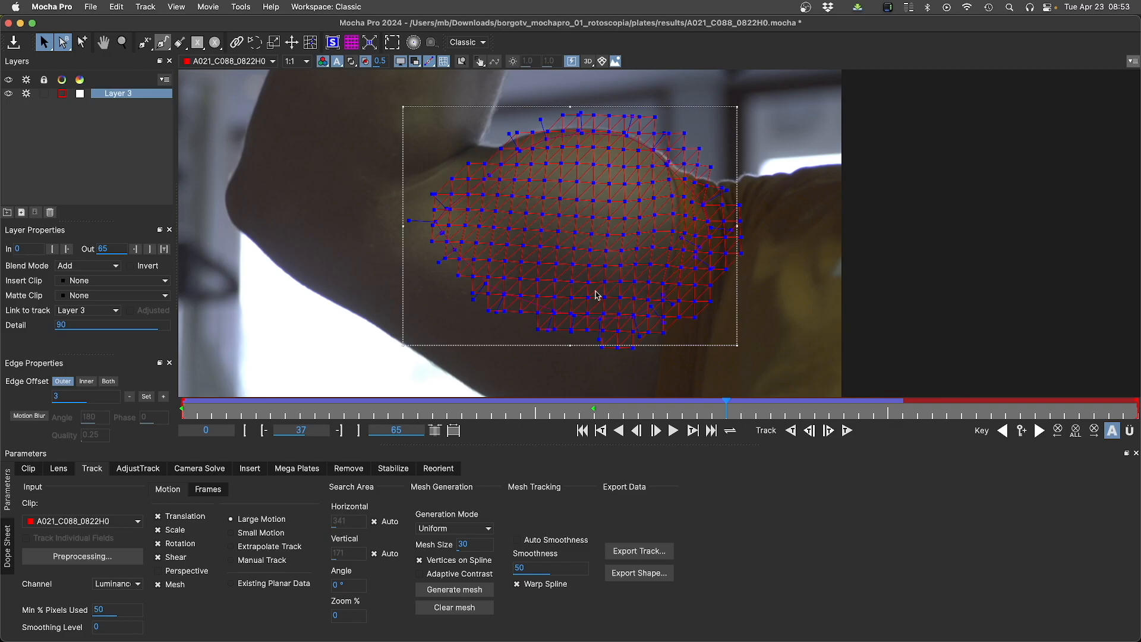
{"action": "left_click_drag", "start_coordinate": [728, 407], "coordinate": [683, 416]}
{"action": "left_click", "coordinate": [520, 568]}
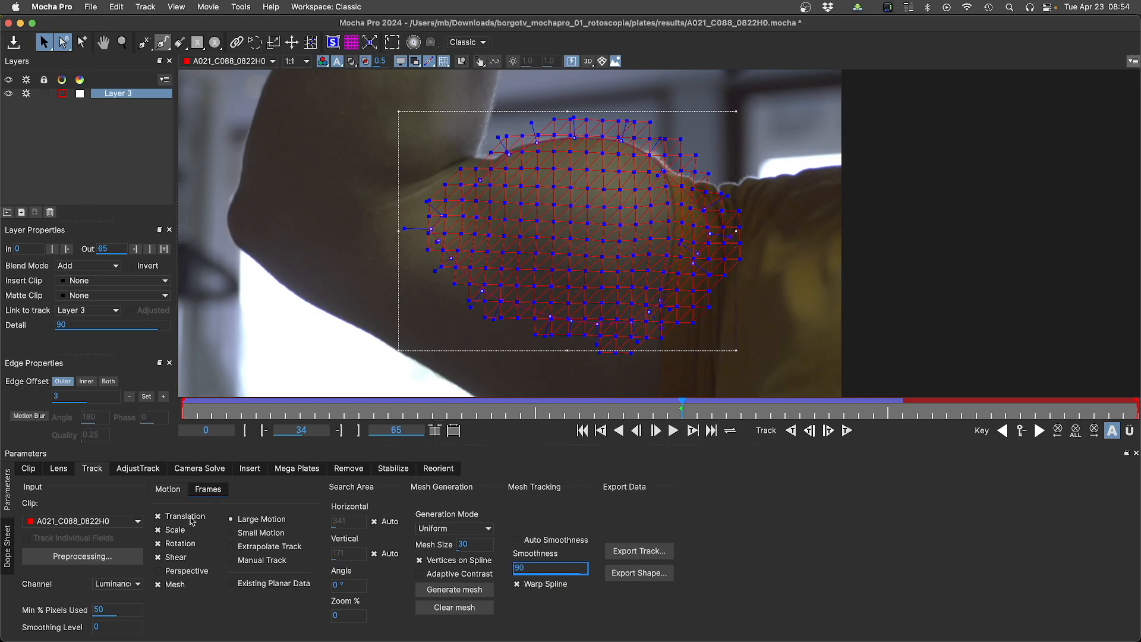
{"action": "left_click", "coordinate": [845, 431]}
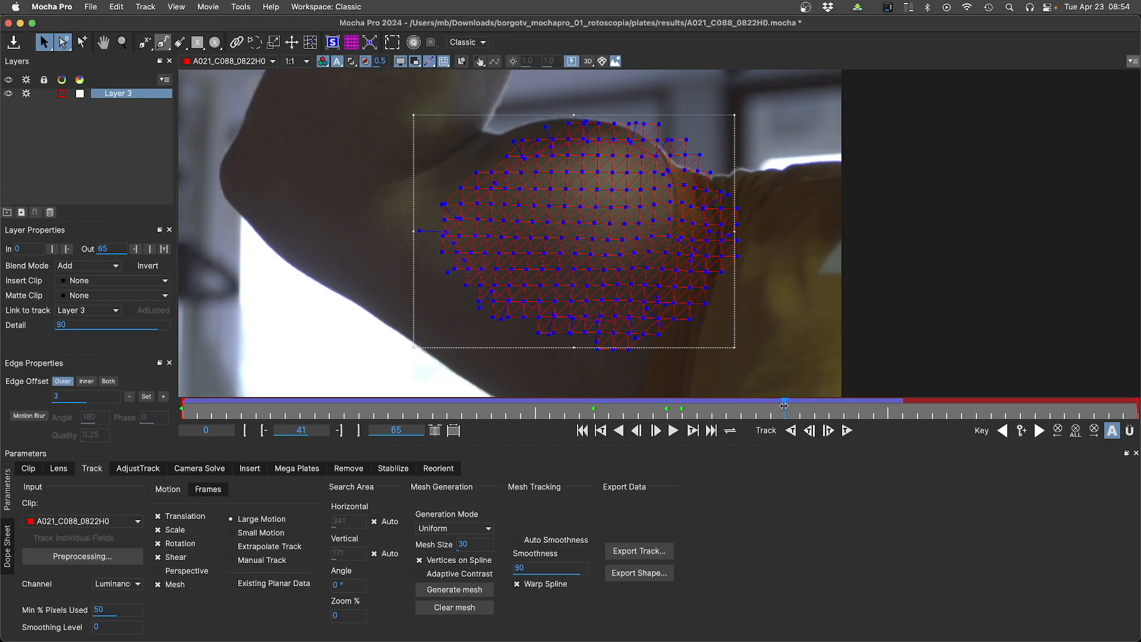
{"action": "left_click_drag", "start_coordinate": [785, 405], "coordinate": [681, 416]}
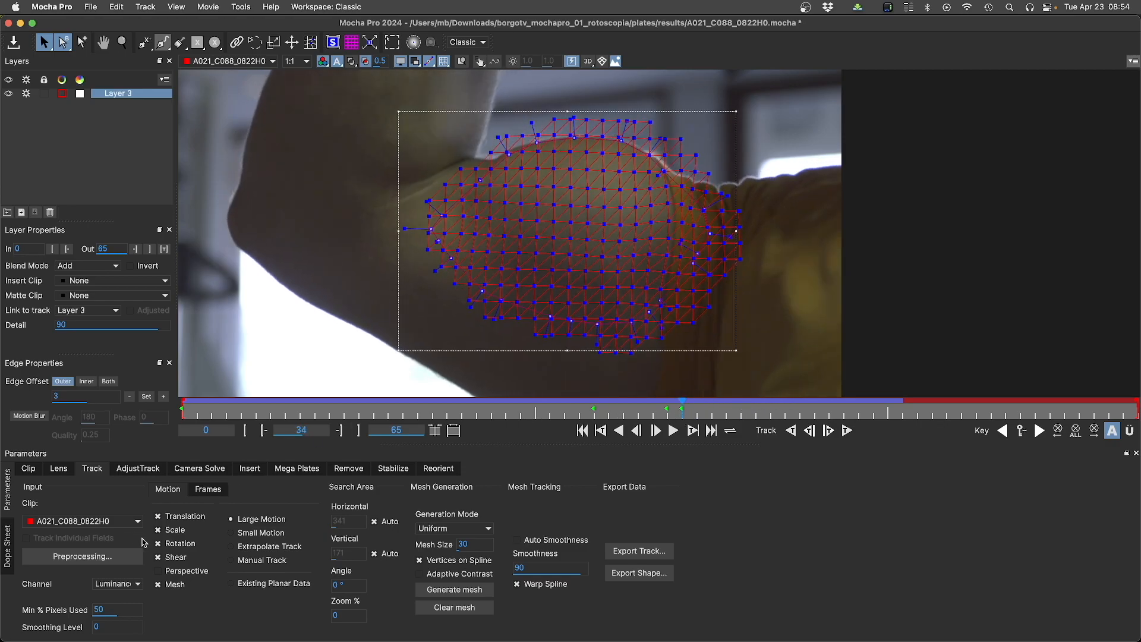
Step: Turn off Shear motion, try retracking the layer forward from frame 34, and return to that frame
{"action": "left_click", "coordinate": [156, 555]}
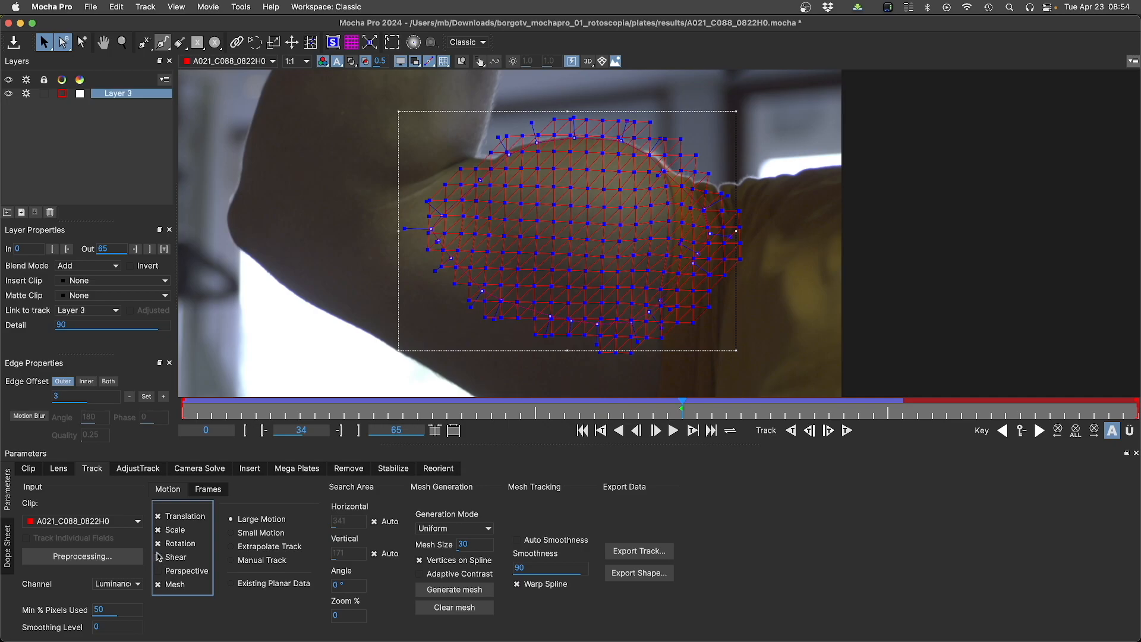
{"action": "left_click", "coordinate": [847, 431]}
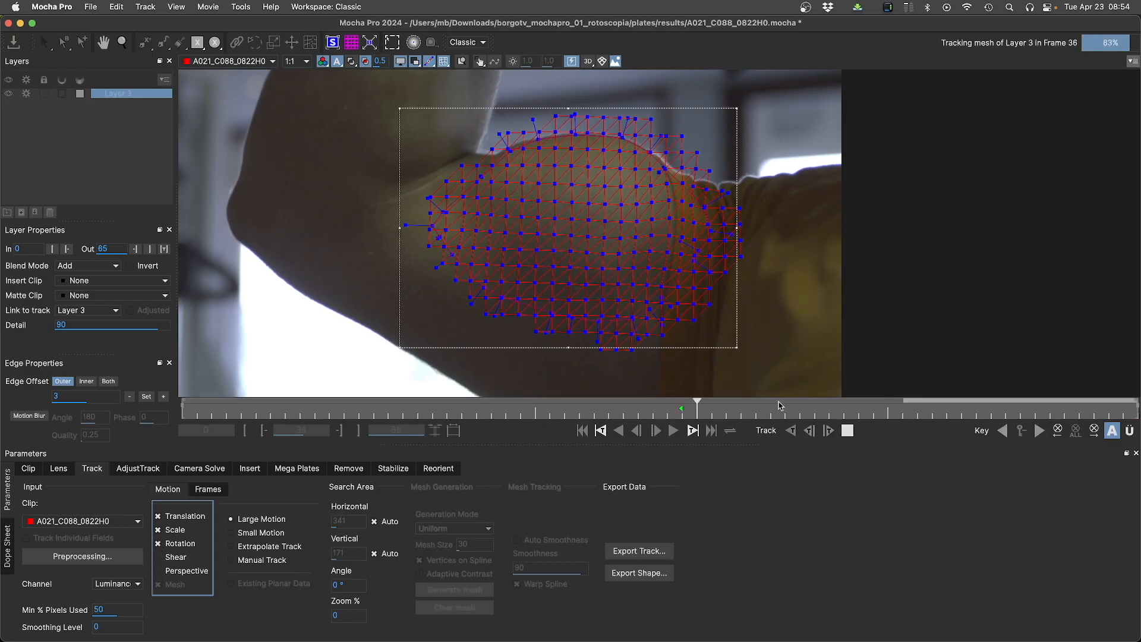
{"action": "key", "text": "space"}
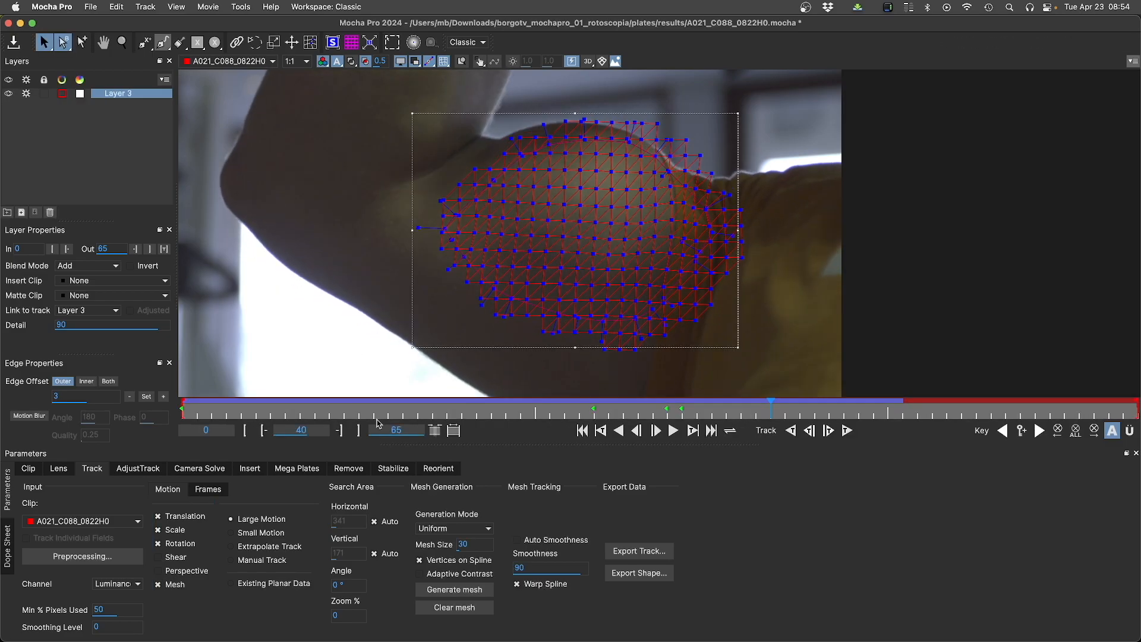
{"action": "left_click", "coordinate": [683, 416]}
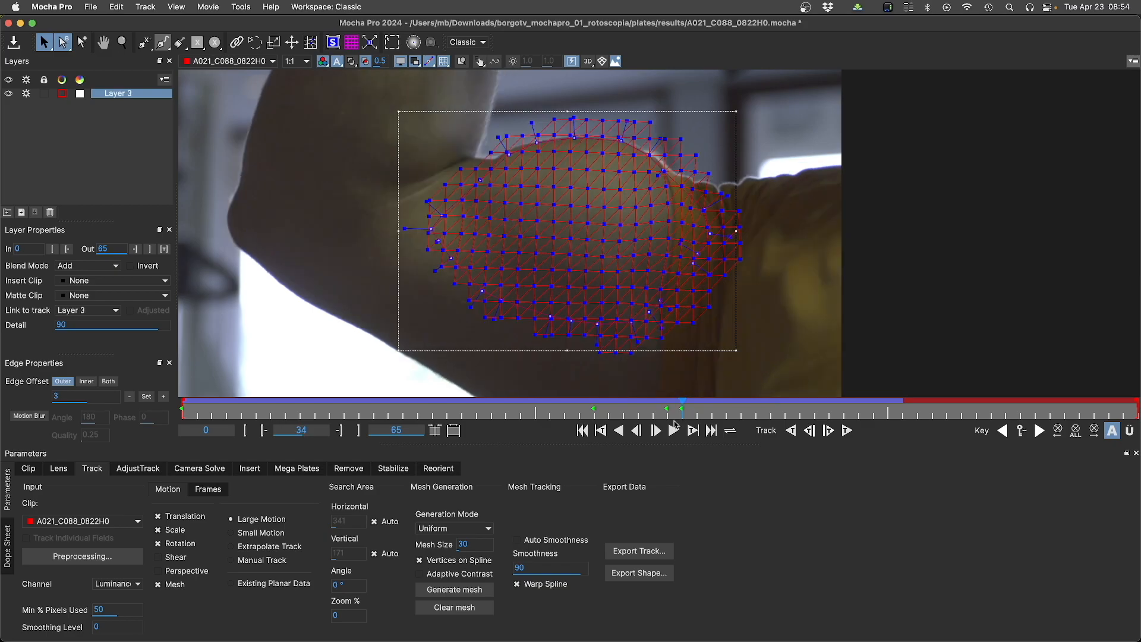
Step: Turn off Scale and Rotation motion, then retrack the layer from frame 34 to the clip's end and review the result
{"action": "left_click", "coordinate": [158, 543]}
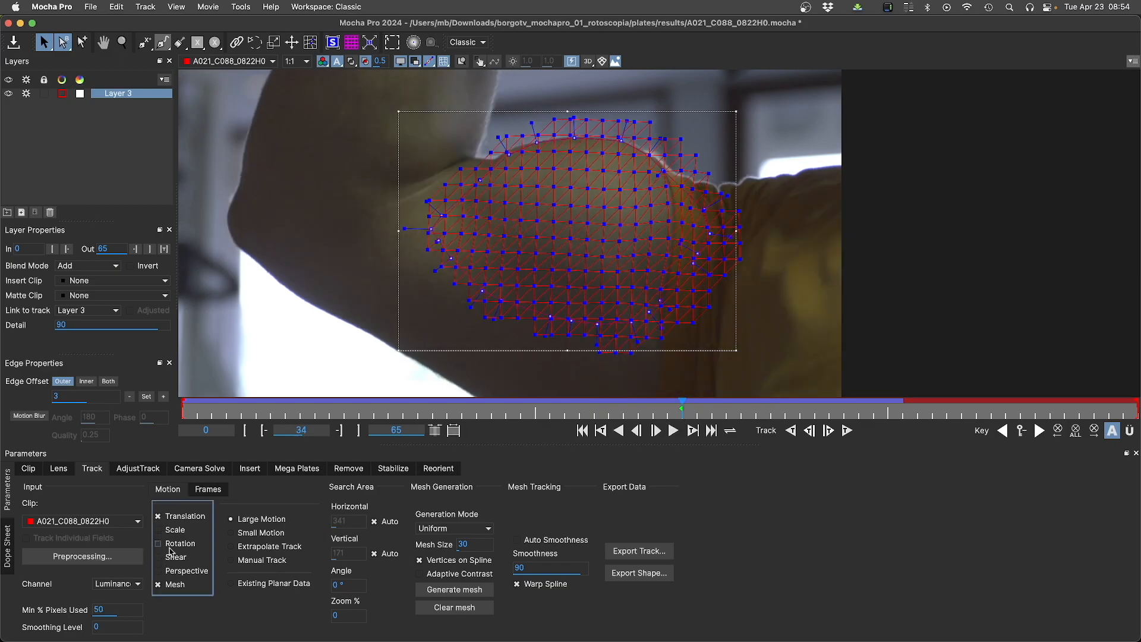
{"action": "left_click", "coordinate": [847, 430]}
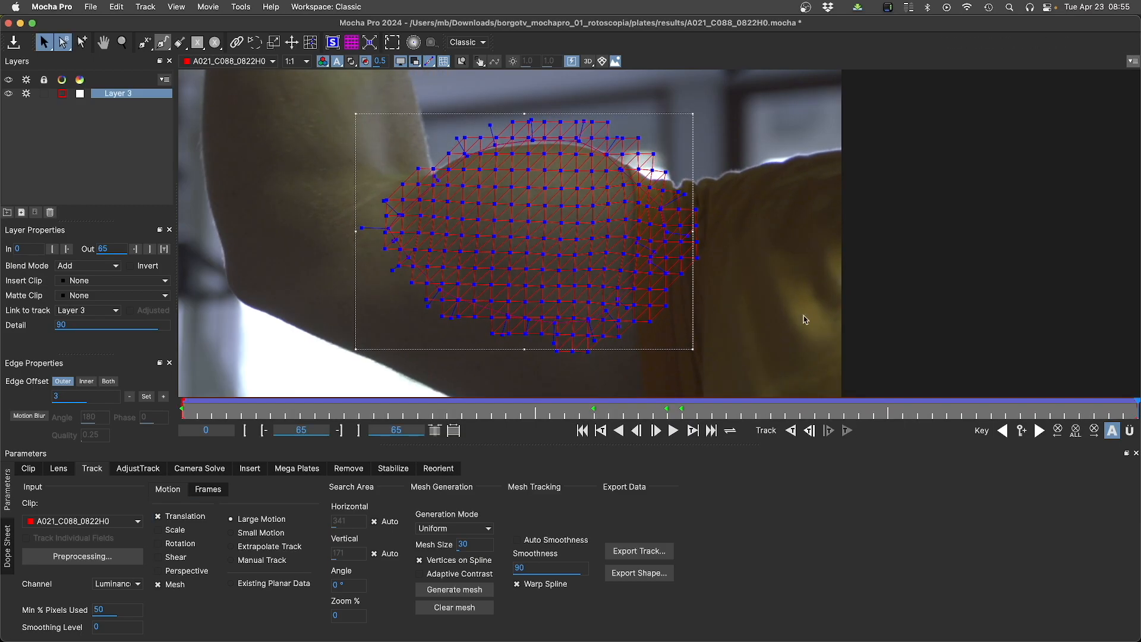
{"action": "left_click", "coordinate": [697, 413]}
{"action": "left_click_drag", "start_coordinate": [706, 408], "coordinate": [662, 413]}
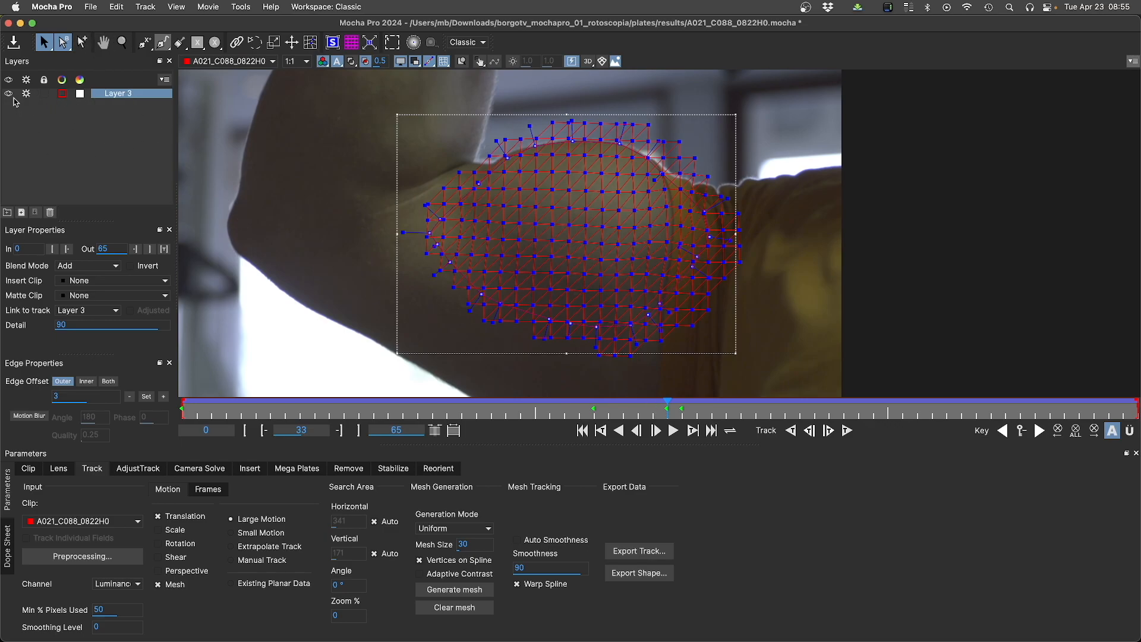
Step: Hide Layer 3 and draw a new spline layer around the elbow crease and forearm at frame 33
{"action": "left_click", "coordinate": [9, 95]}
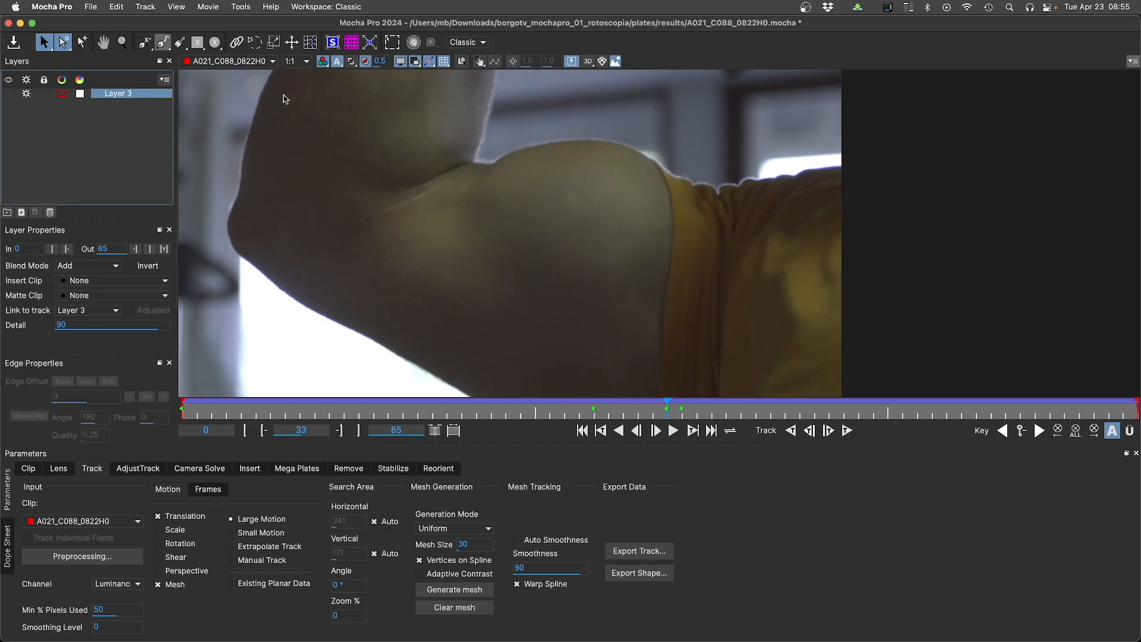
{"action": "left_click", "coordinate": [145, 42]}
{"action": "left_click", "coordinate": [405, 223]}
{"action": "left_click", "coordinate": [483, 225]}
{"action": "left_click", "coordinate": [559, 183]}
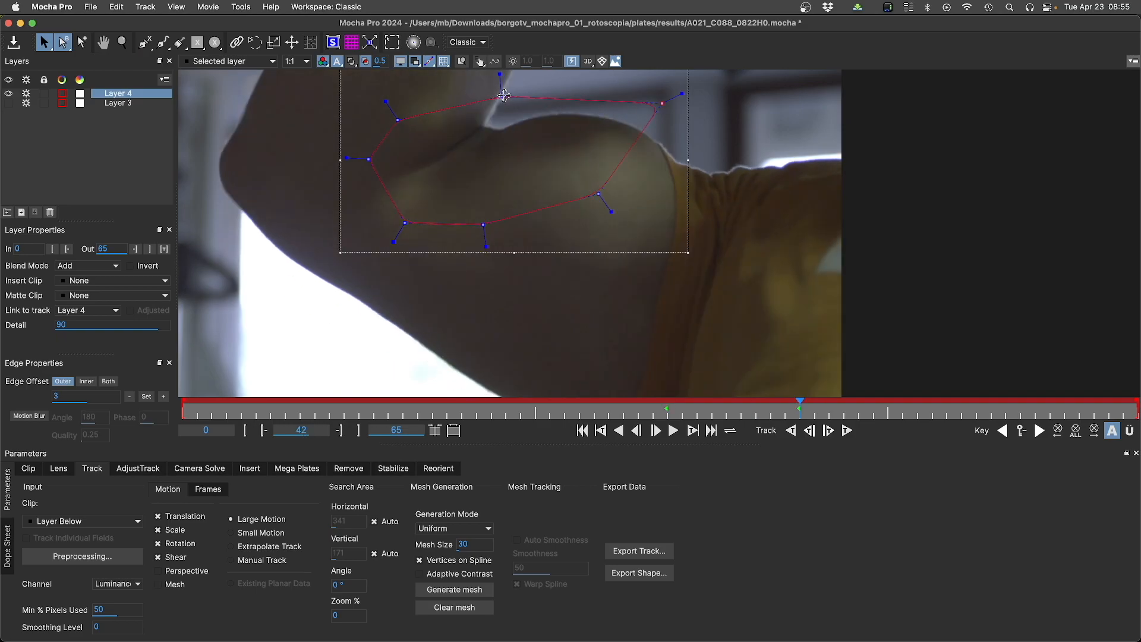
Step: Animate the new spline to follow the moving forearm, repositioning its points at successive frames from 42 to 58
{"action": "left_click_drag", "start_coordinate": [504, 95], "coordinate": [501, 83]}
{"action": "left_click_drag", "start_coordinate": [801, 405], "coordinate": [861, 409]}
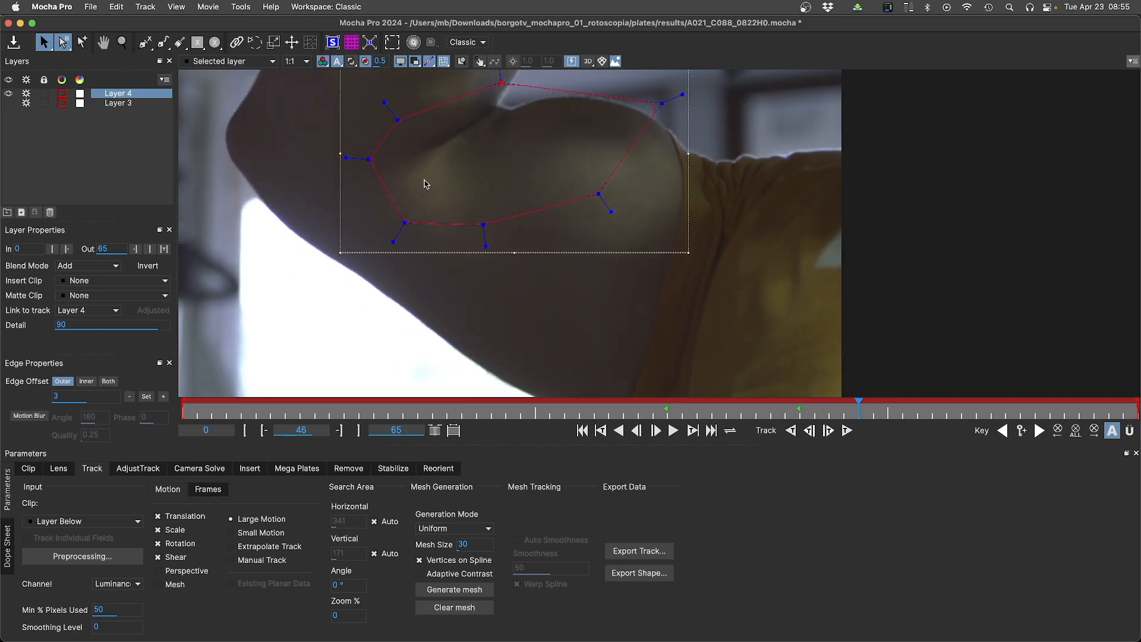
{"action": "left_click_drag", "start_coordinate": [280, 91], "coordinate": [752, 306]}
{"action": "left_click", "coordinate": [828, 429]}
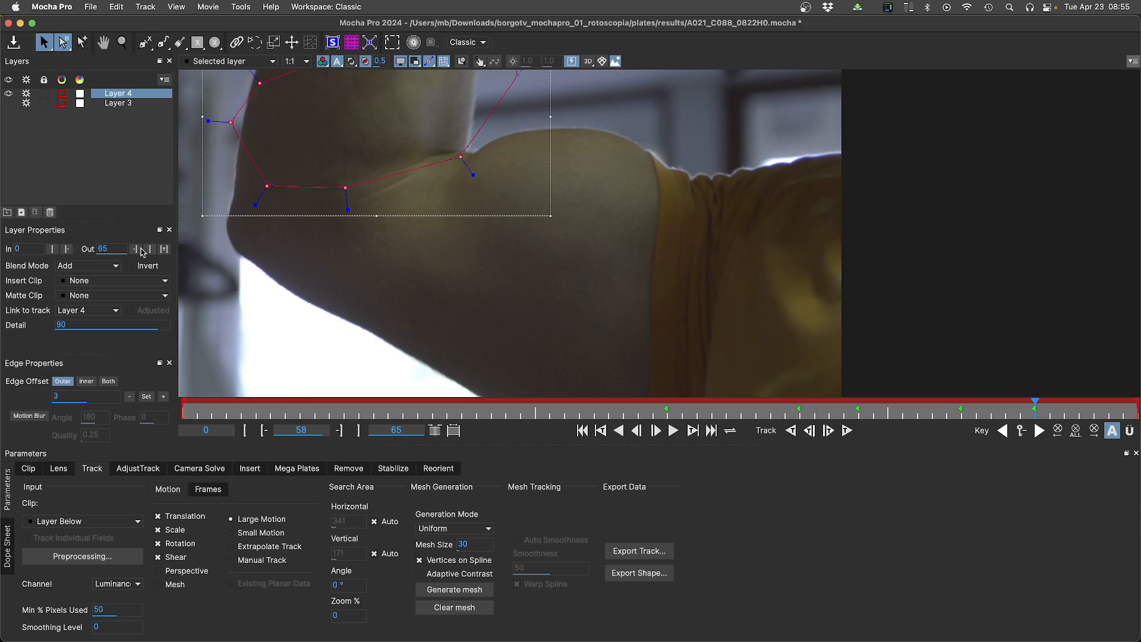
Step: Set the new layer's out point to frame 58 and its in point to frame 33
{"action": "left_click", "coordinate": [124, 250]}
{"action": "left_click_drag", "start_coordinate": [1051, 411], "coordinate": [662, 422]}
{"action": "left_click", "coordinate": [52, 249]}
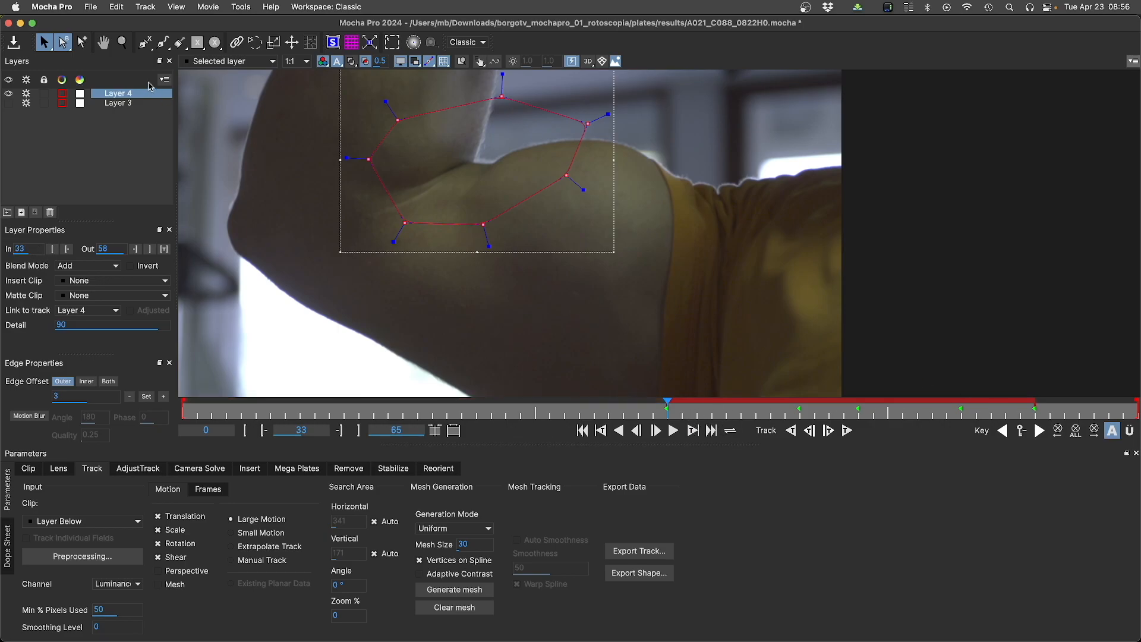
Step: Turn off tracking for Layer 4 and change its blend mode
{"action": "left_click", "coordinate": [26, 94]}
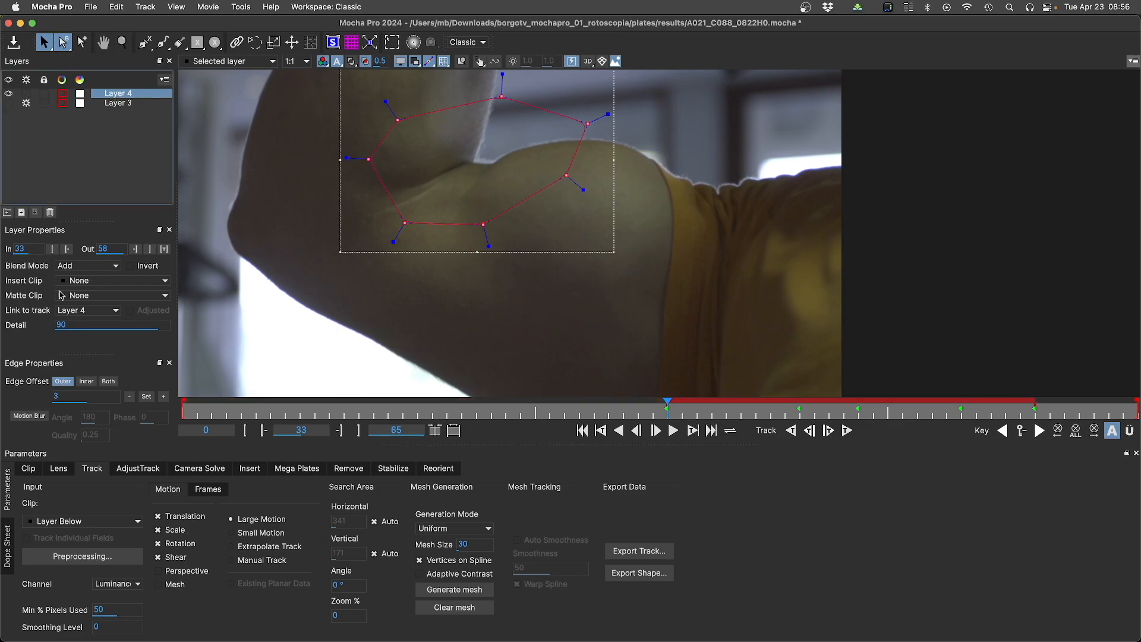
{"action": "left_click", "coordinate": [83, 271]}
{"action": "left_click", "coordinate": [77, 284]}
Step: Make Layer 3 visible with its mesh overlay hidden, go to frame 34 and save the project
{"action": "left_click", "coordinate": [115, 104]}
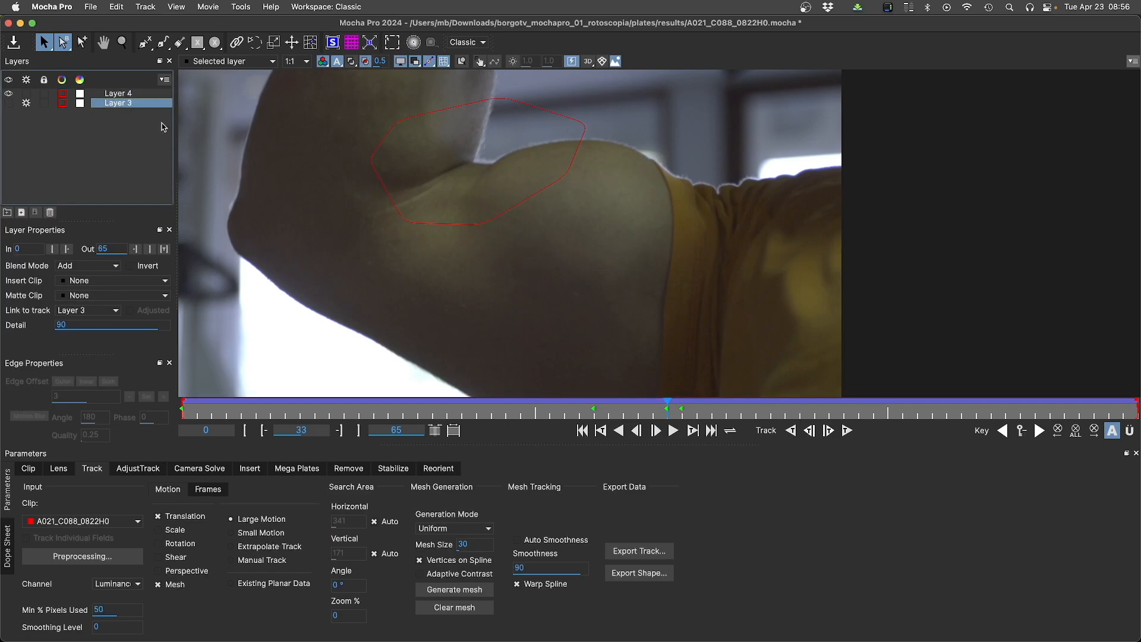
{"action": "left_click", "coordinate": [9, 103]}
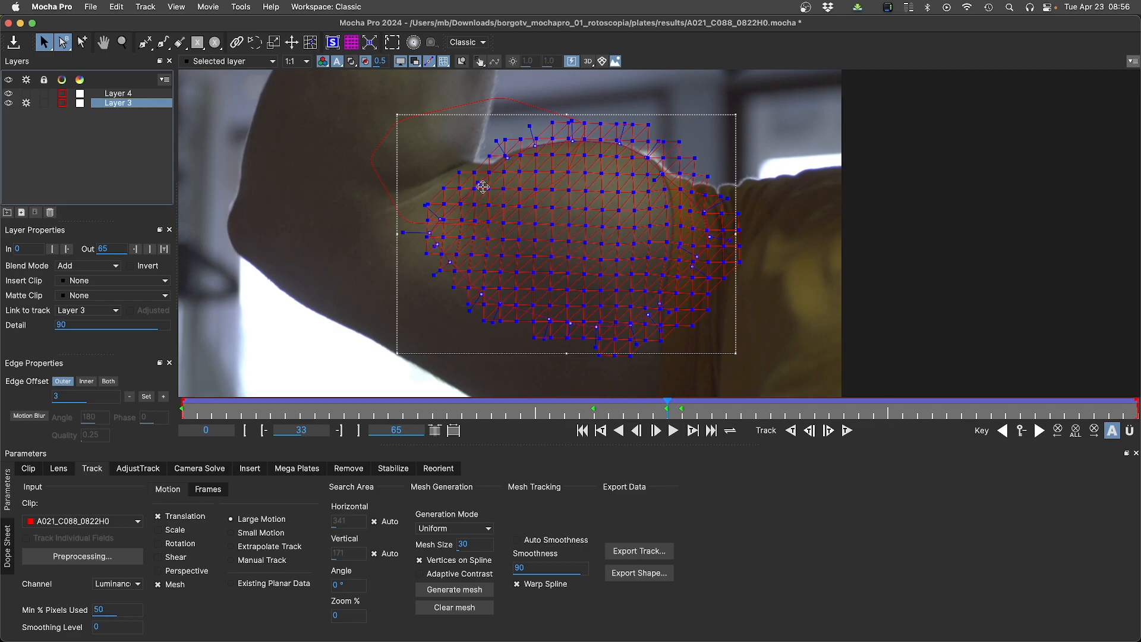
{"action": "left_click", "coordinate": [444, 62]}
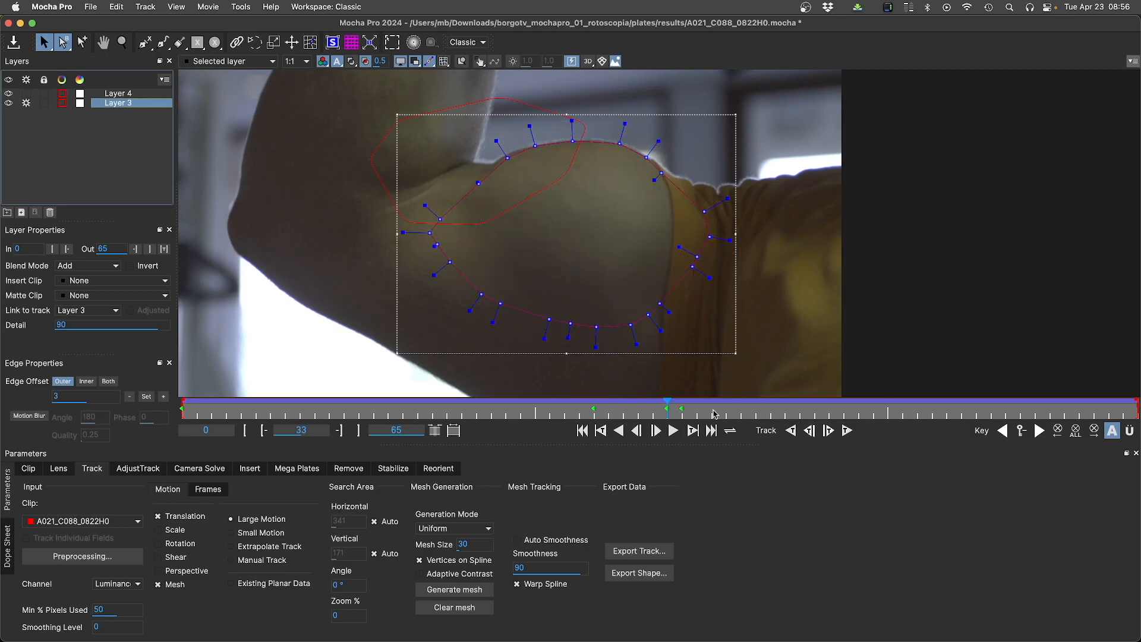
{"action": "left_click_drag", "start_coordinate": [667, 409], "coordinate": [681, 410]}
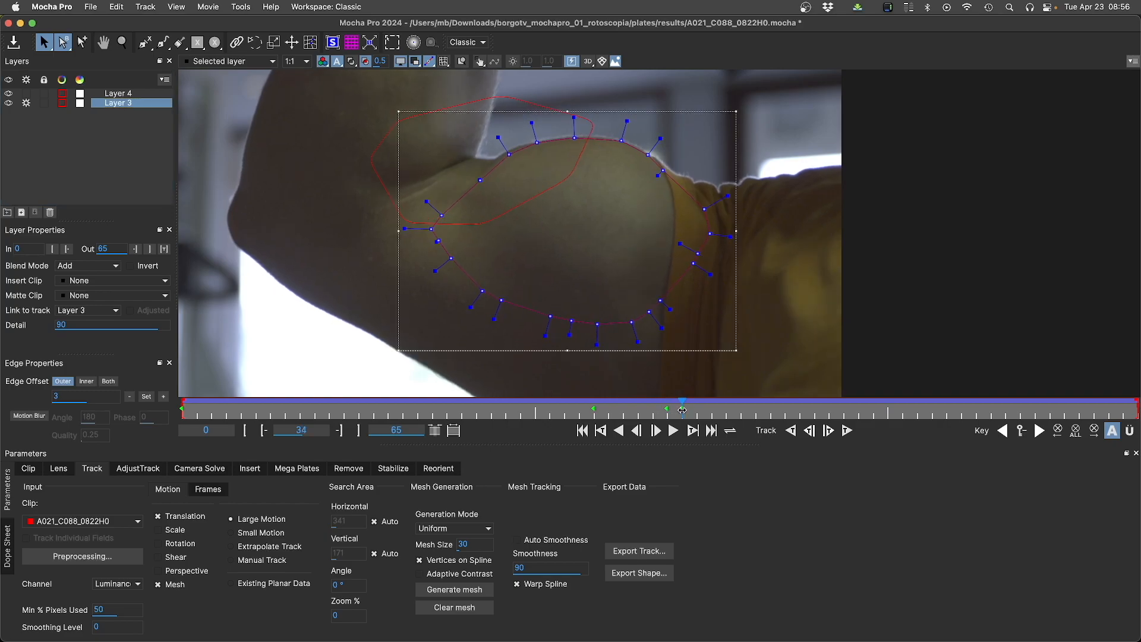
{"action": "key", "text": "super+s"}
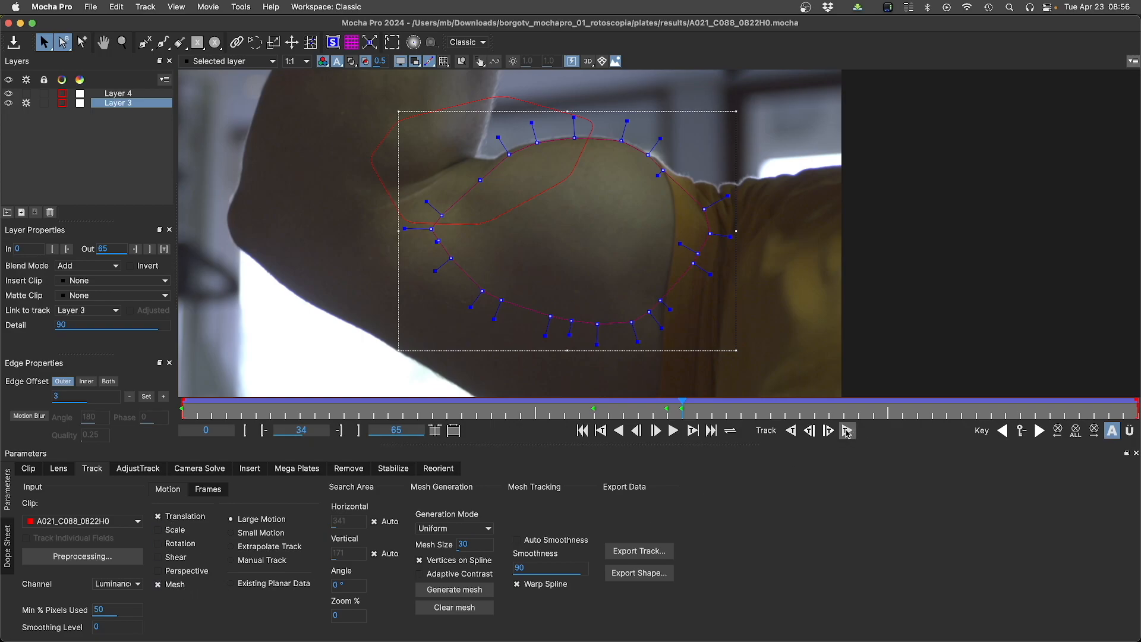
Step: Show the mesh overlay, retrack Layer 3 forward from frame 34 and review the result between frames 28 and 33
{"action": "left_click", "coordinate": [444, 61]}
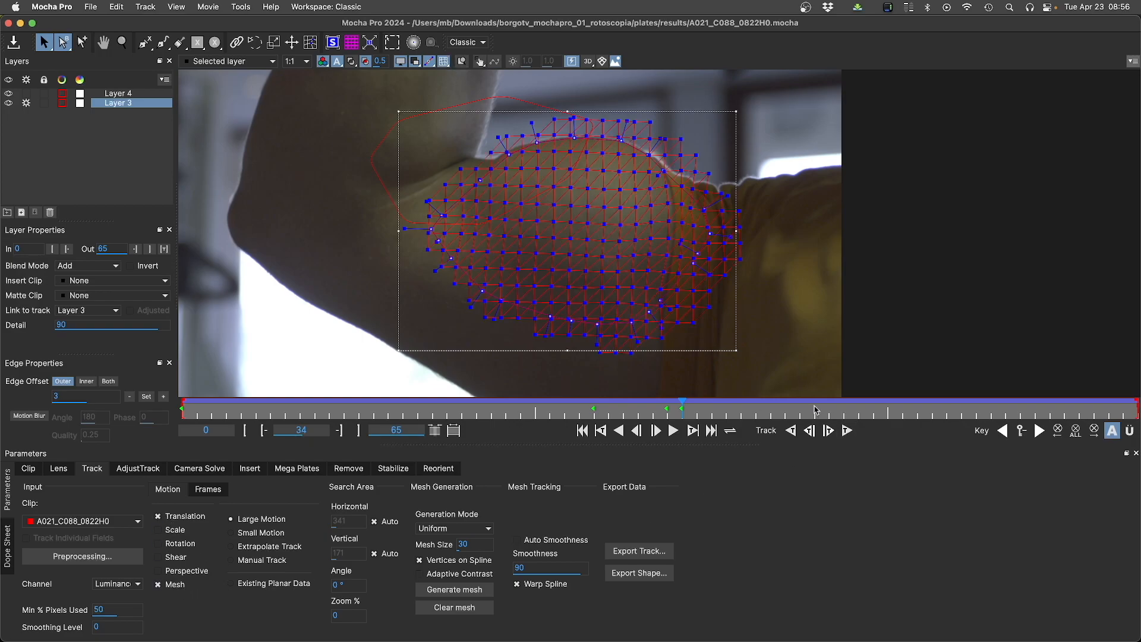
{"action": "left_click", "coordinate": [848, 430]}
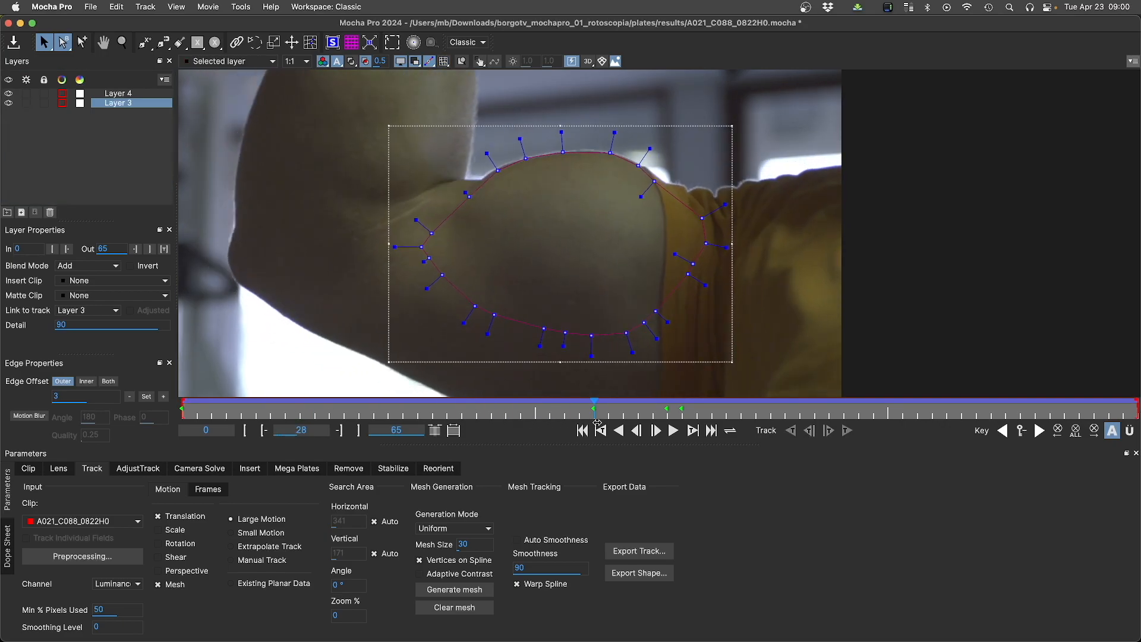
{"action": "left_click_drag", "start_coordinate": [594, 422], "coordinate": [663, 416]}
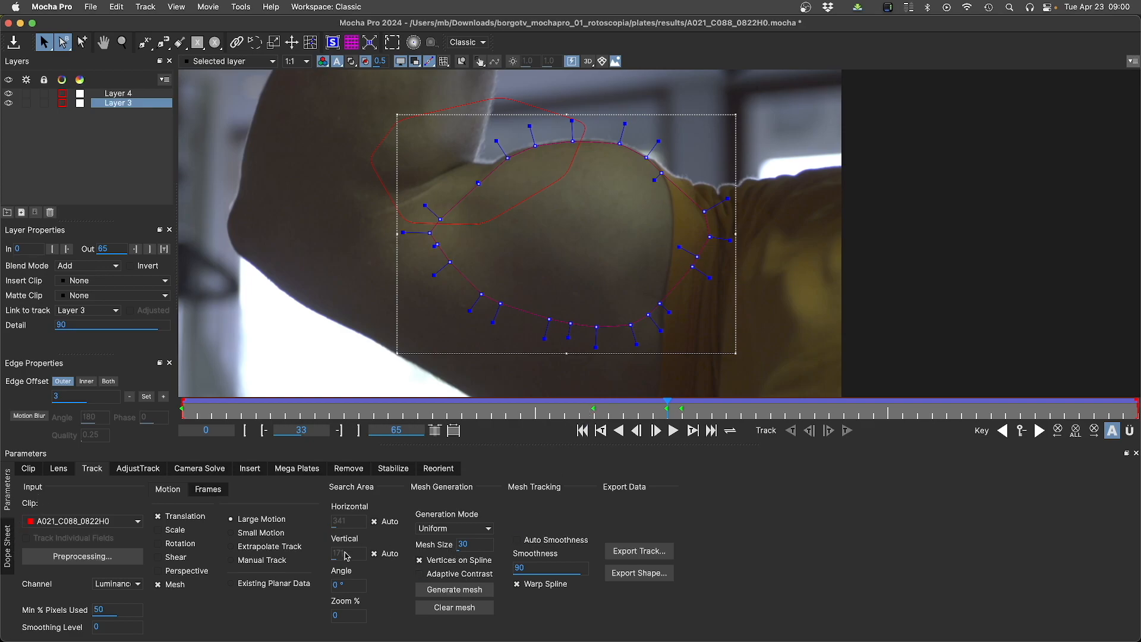
Step: Delete Layer 3's spline keyframes at frames 28, 33 and 34, and shorten the upper points' edge handles at frame 0
{"action": "left_click_drag", "start_coordinate": [594, 412], "coordinate": [165, 428]}
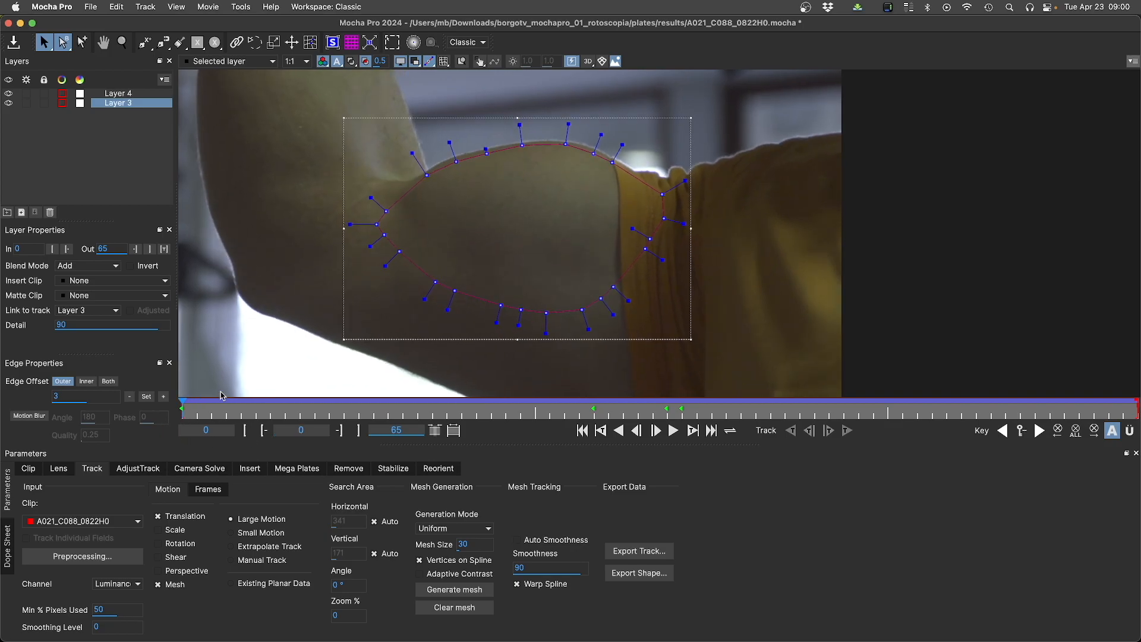
{"action": "left_click", "coordinate": [1096, 431]}
{"action": "left_click_drag", "start_coordinate": [282, 96], "coordinate": [740, 267]}
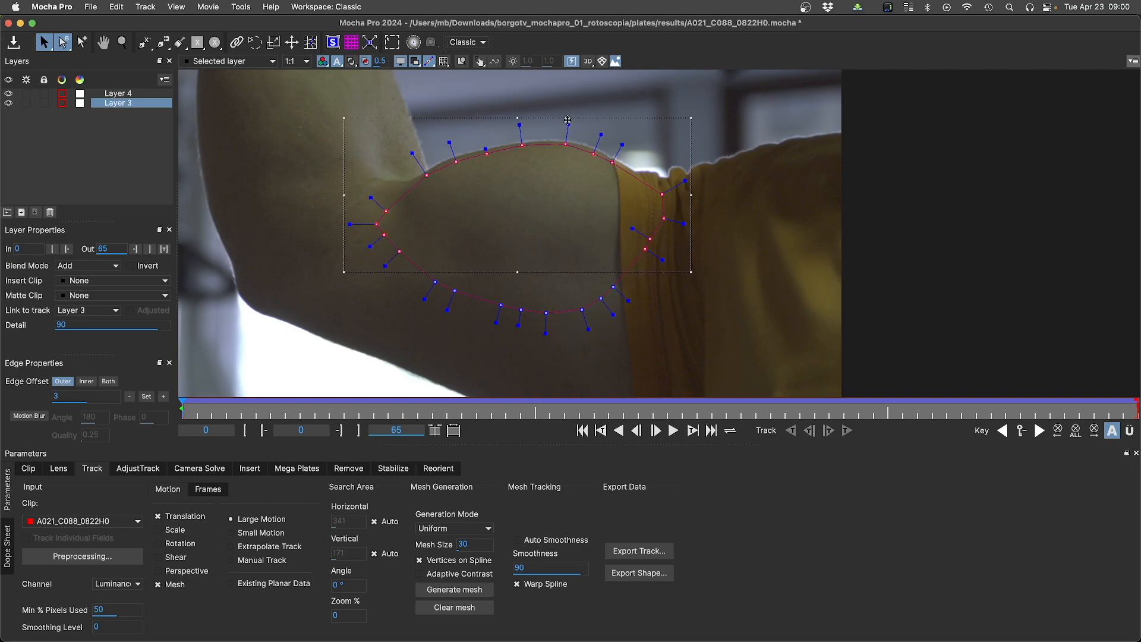
{"action": "left_click_drag", "start_coordinate": [563, 143], "coordinate": [563, 136]}
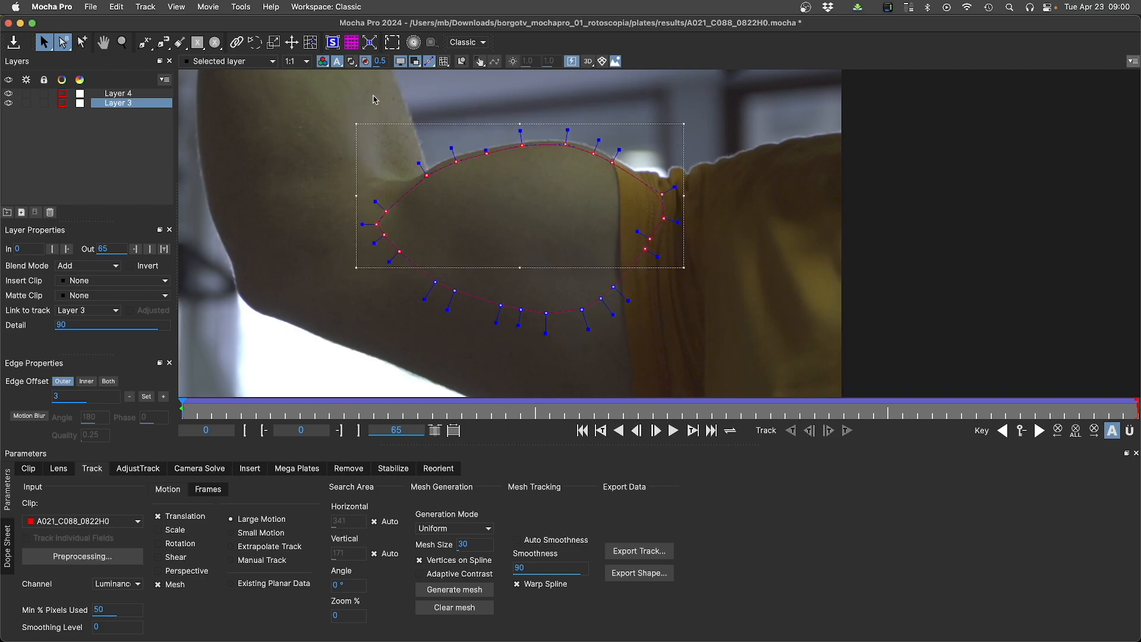
{"action": "left_click", "coordinate": [383, 113]}
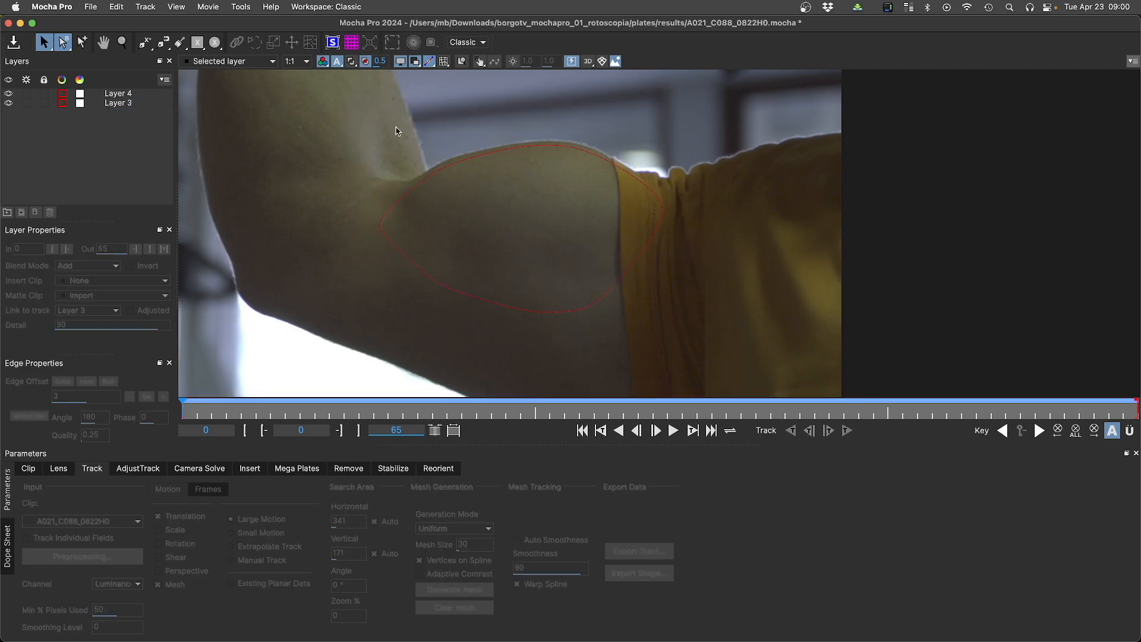
Step: Move Layer 3's upper spline points slightly upward at frame 0 to match the biceps outline
{"action": "left_click", "coordinate": [431, 173]}
{"action": "left_click_drag", "start_coordinate": [363, 100], "coordinate": [657, 222]}
{"action": "left_click_drag", "start_coordinate": [456, 164], "coordinate": [456, 161]}
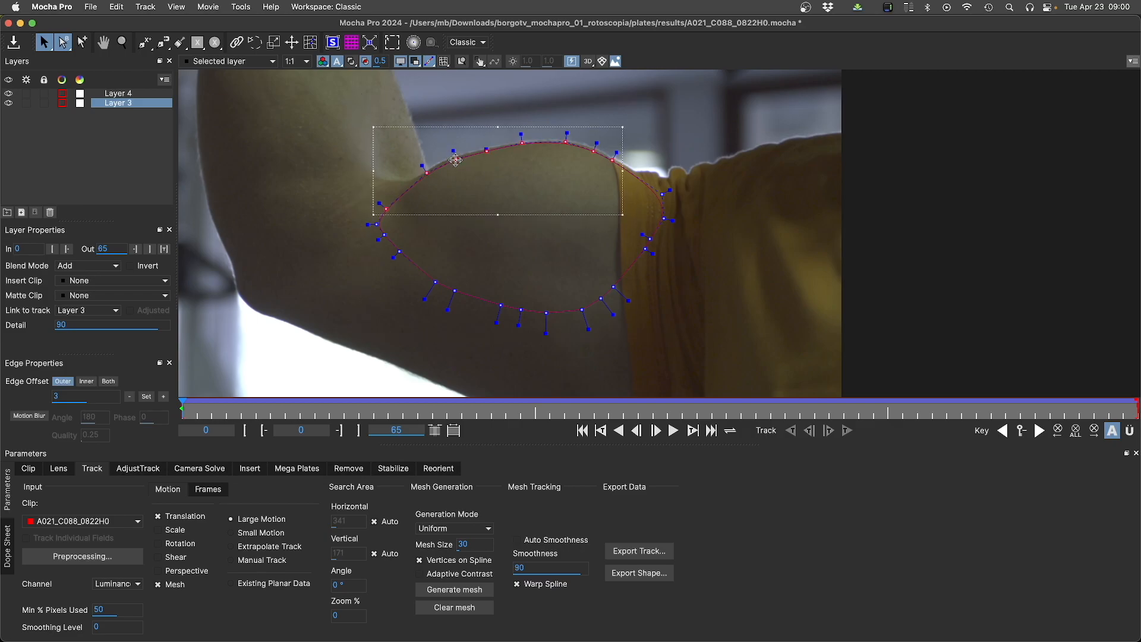
{"action": "left_click", "coordinate": [569, 142]}
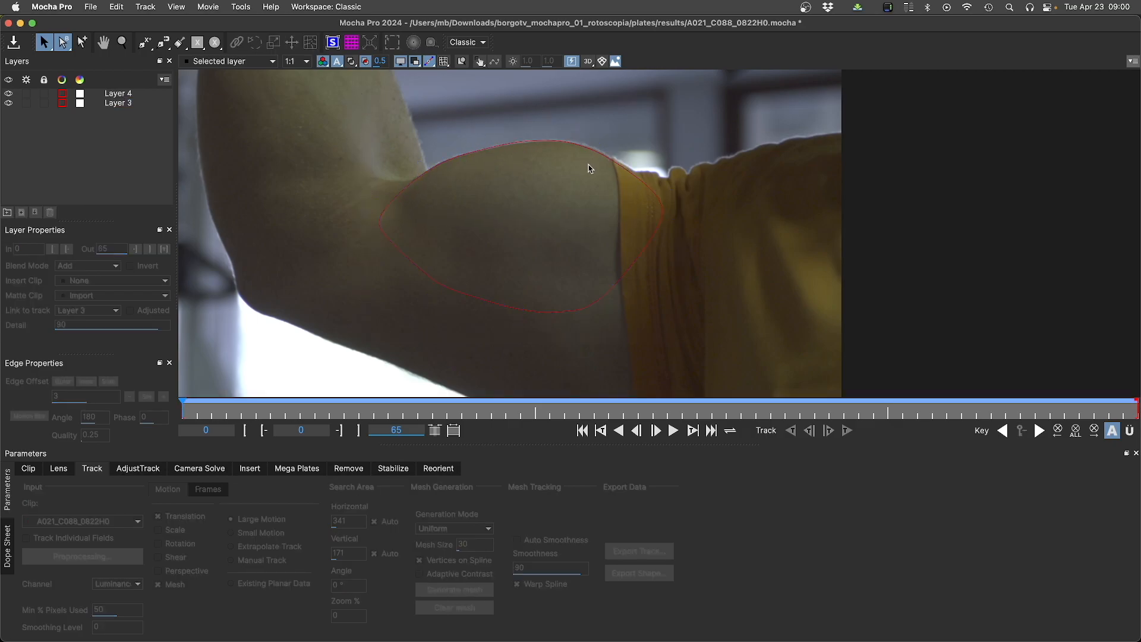
{"action": "left_click", "coordinate": [587, 150]}
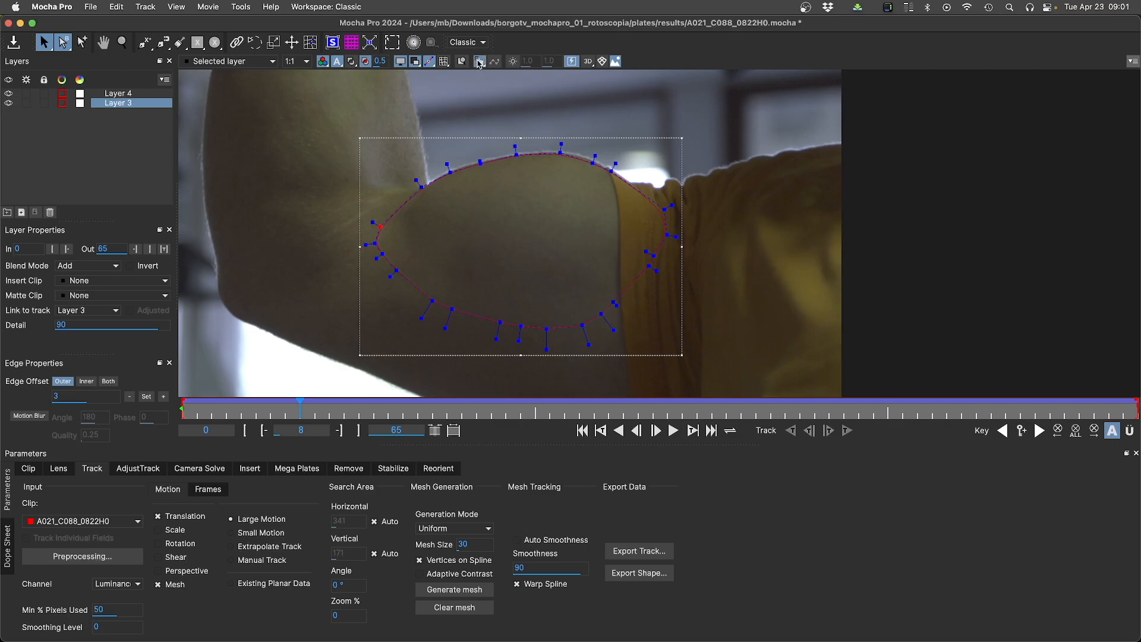
Step: Nudge Layer 3's upper spline points up at frame 8 so they follow the biceps outline
{"action": "left_click_drag", "start_coordinate": [551, 138], "coordinate": [633, 207]}
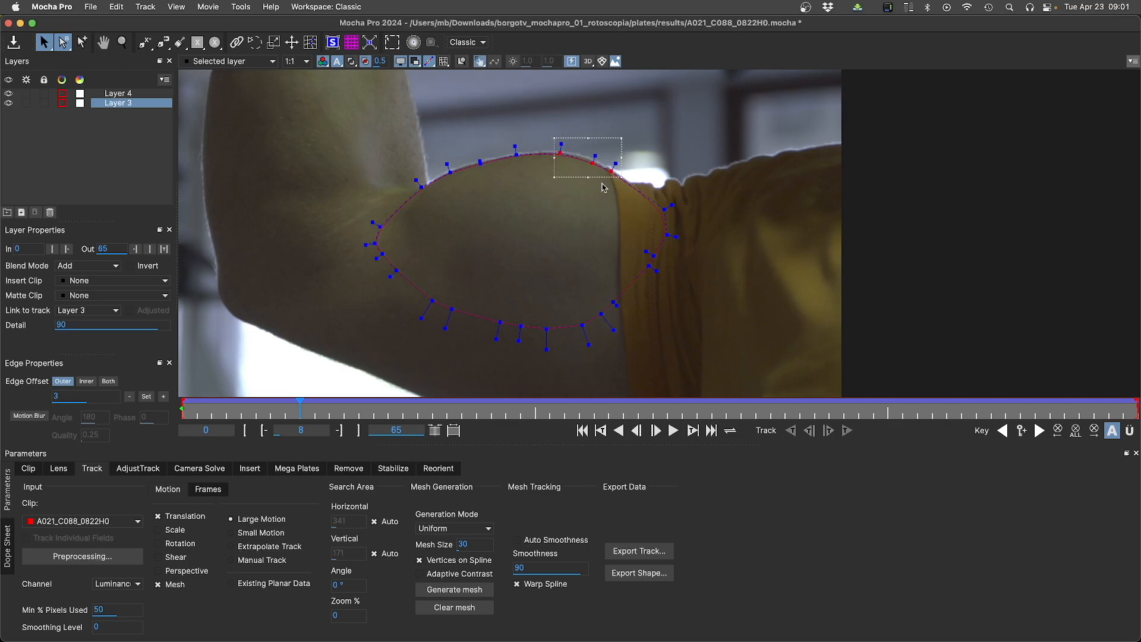
{"action": "key", "text": "Up"}
{"action": "key", "text": "Up"}
{"action": "key", "text": "Up"}
{"action": "key", "text": "Up"}
{"action": "left_click_drag", "start_coordinate": [501, 142], "coordinate": [533, 183]}
{"action": "left_click", "coordinate": [451, 173]}
Step: Move Layer 3's upper spline points slightly down at frame 13 to fit the biceps outline
{"action": "left_click_drag", "start_coordinate": [301, 408], "coordinate": [366, 402]}
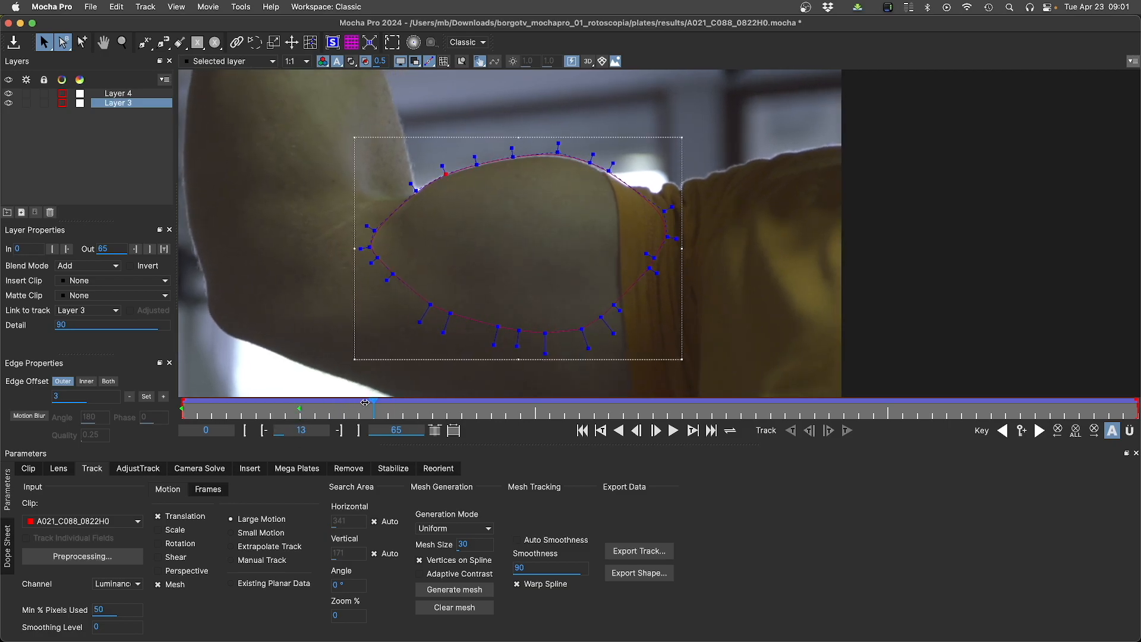
{"action": "left_click_drag", "start_coordinate": [484, 110], "coordinate": [633, 248]}
{"action": "key", "text": "Down"}
{"action": "key", "text": "Down"}
{"action": "key", "text": "Down"}
{"action": "key", "text": "Down"}
{"action": "left_click_drag", "start_coordinate": [417, 123], "coordinate": [495, 199]}
{"action": "left_click_drag", "start_coordinate": [574, 118], "coordinate": [733, 288]}
Step: Adjust Layer 3's upper spline points at frame 24 slightly downward onto the biceps edge
{"action": "left_click_drag", "start_coordinate": [353, 420], "coordinate": [536, 418]}
{"action": "left_click_drag", "start_coordinate": [365, 131], "coordinate": [683, 200]}
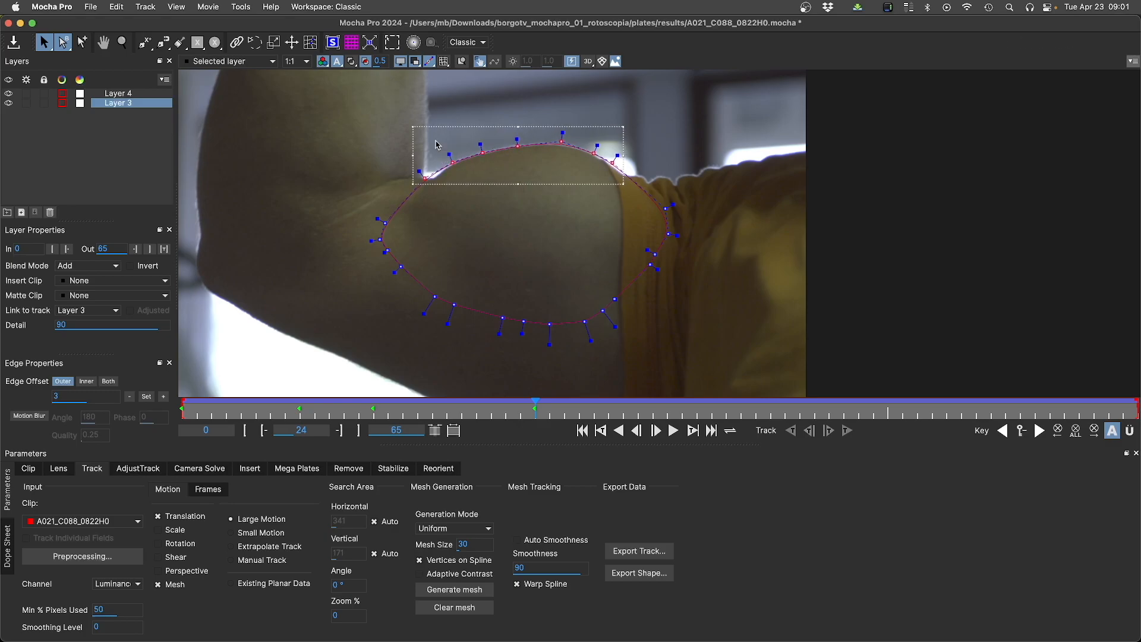
{"action": "left_click_drag", "start_coordinate": [357, 103], "coordinate": [428, 194]}
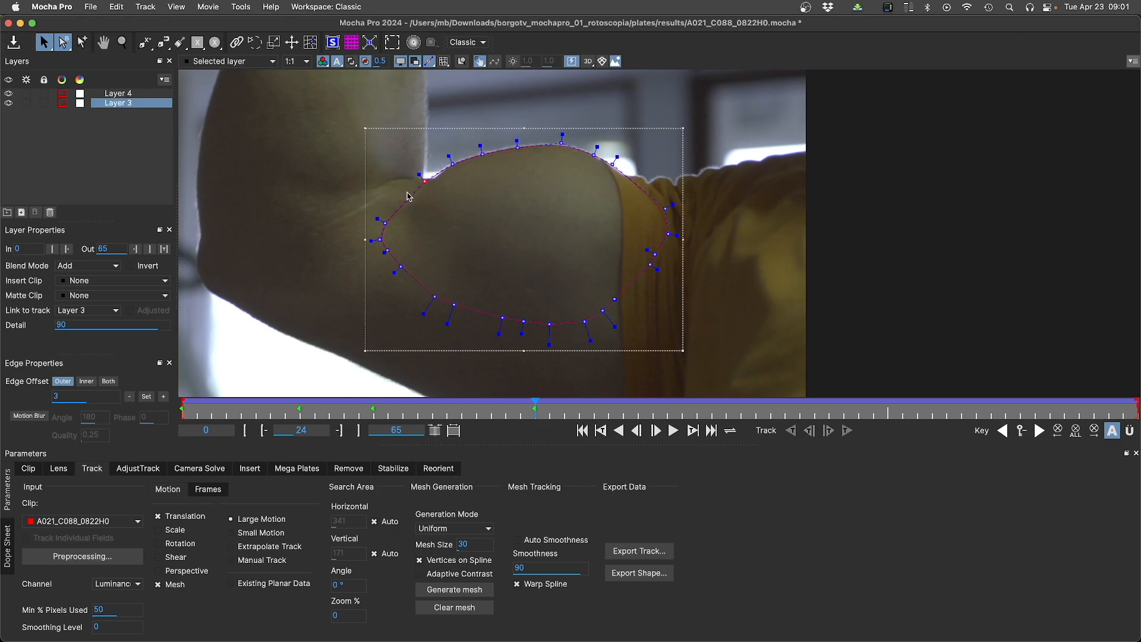
{"action": "left_click_drag", "start_coordinate": [586, 108], "coordinate": [690, 283]}
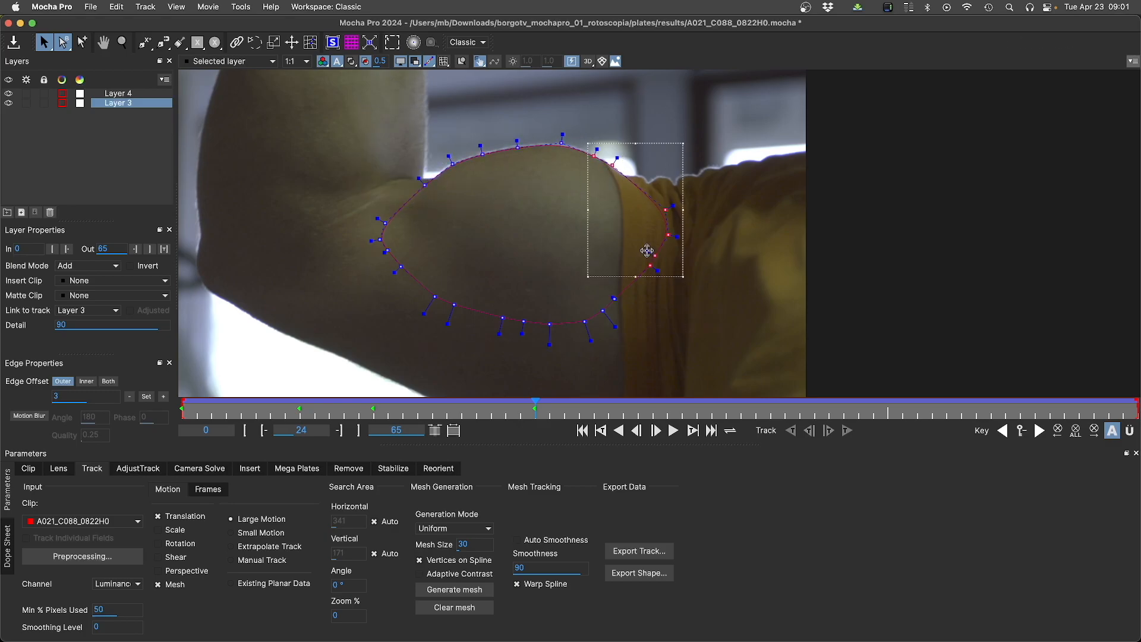
Step: Nudge Layer 3's upper spline points upward at frame 28 to match the top of the biceps
{"action": "left_click_drag", "start_coordinate": [535, 407], "coordinate": [594, 410]}
{"action": "left_click_drag", "start_coordinate": [397, 132], "coordinate": [607, 203]}
{"action": "key", "text": "Up"}
{"action": "key", "text": "Up"}
{"action": "key", "text": "Up"}
{"action": "key", "text": "Up"}
{"action": "key", "text": "Up"}
{"action": "key", "text": "Up"}
{"action": "left_click_drag", "start_coordinate": [381, 148], "coordinate": [437, 233]}
Step: Shift Layer 3's whole spline slightly up at frame 48 and nudge its upper shoulder-side points down
{"action": "left_click_drag", "start_coordinate": [599, 407], "coordinate": [883, 430]}
{"action": "key", "text": "ctrl+a"}
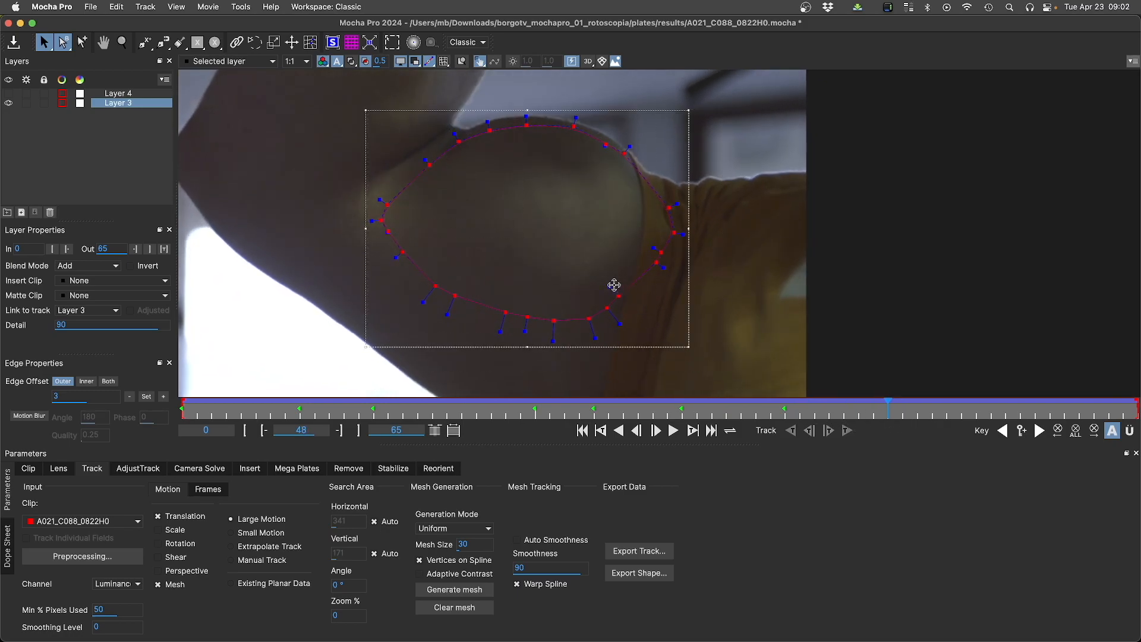
{"action": "left_click_drag", "start_coordinate": [617, 297], "coordinate": [619, 289]}
{"action": "left_click_drag", "start_coordinate": [557, 87], "coordinate": [684, 193]}
{"action": "key", "text": "Down"}
{"action": "key", "text": "Down"}
{"action": "key", "text": "Down"}
Step: Reposition Layer 3's spline at frame 54 and shift its shoulder-side points slightly outward over the sleeve
{"action": "left_click_drag", "start_coordinate": [887, 407], "coordinate": [977, 405]}
{"action": "left_click_drag", "start_coordinate": [322, 102], "coordinate": [722, 353]}
{"action": "left_click_drag", "start_coordinate": [506, 305], "coordinate": [512, 322]}
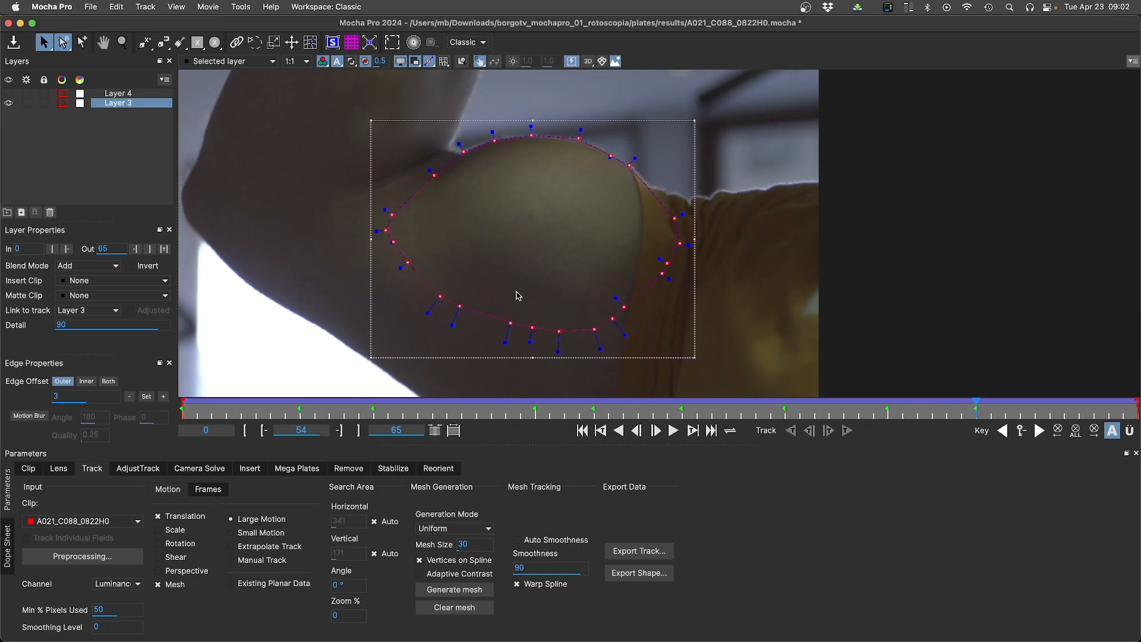
{"action": "left_click_drag", "start_coordinate": [607, 97], "coordinate": [735, 278]}
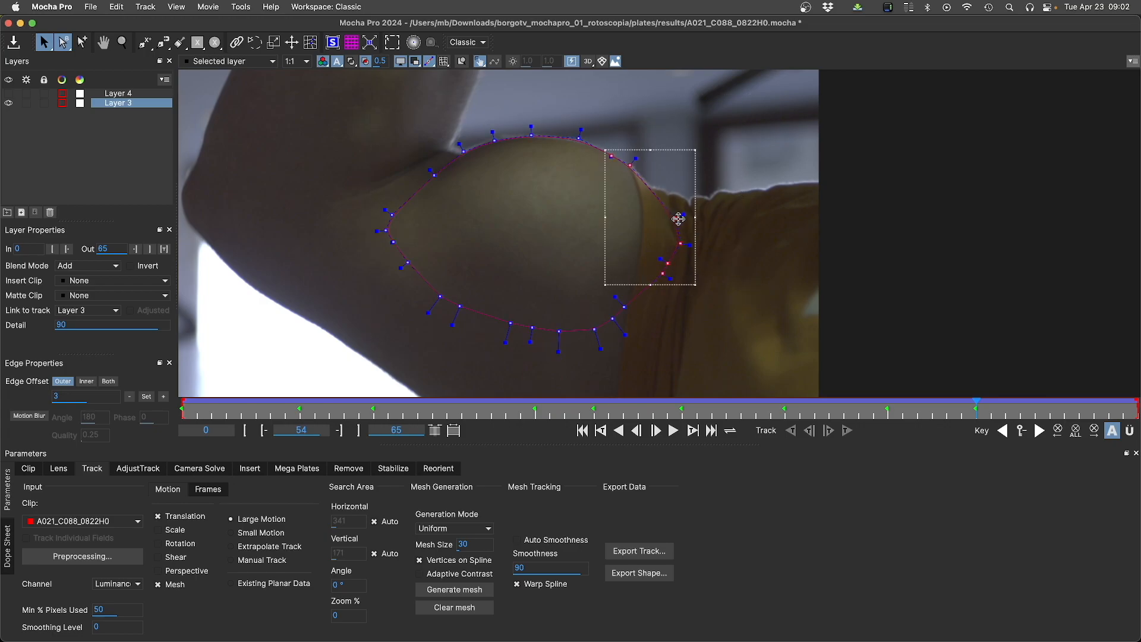
{"action": "left_click_drag", "start_coordinate": [679, 218], "coordinate": [681, 222]}
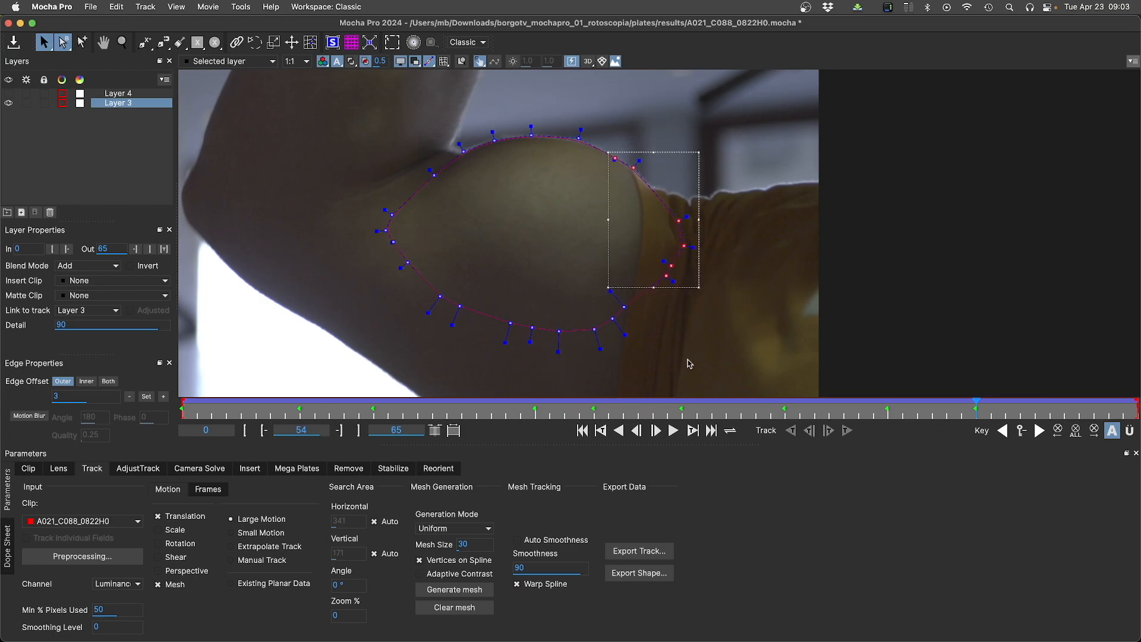
{"action": "left_click", "coordinate": [754, 324]}
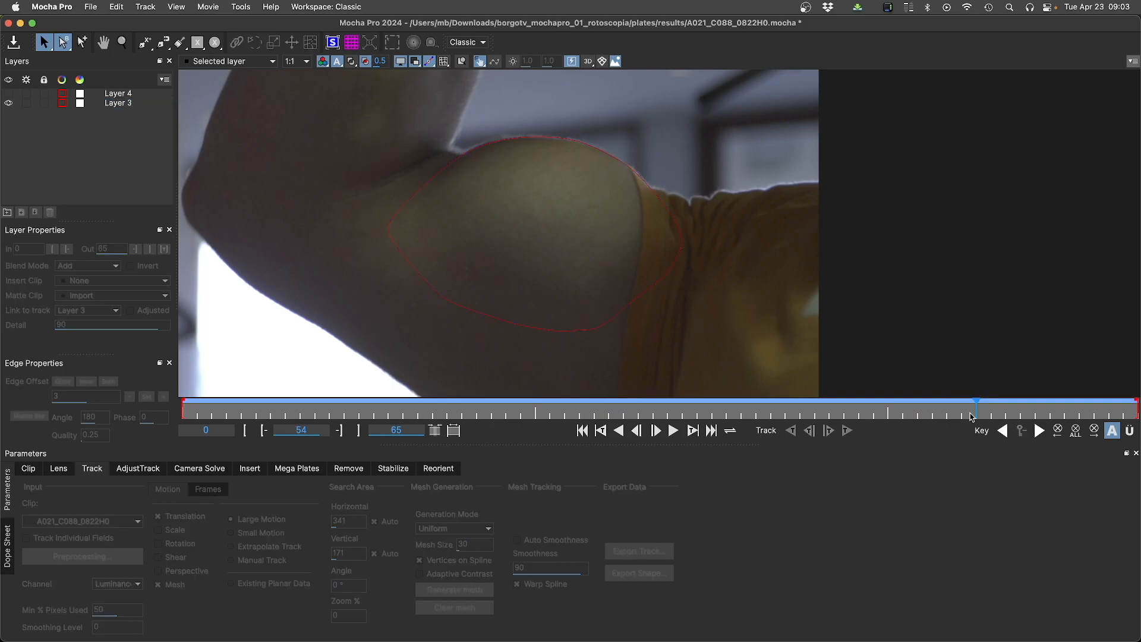
Step: Shift Layer 3's whole spline slightly down at frame 59 and move its shoulder-side points outward to the arm outline
{"action": "left_click_drag", "start_coordinate": [977, 408], "coordinate": [1044, 400]}
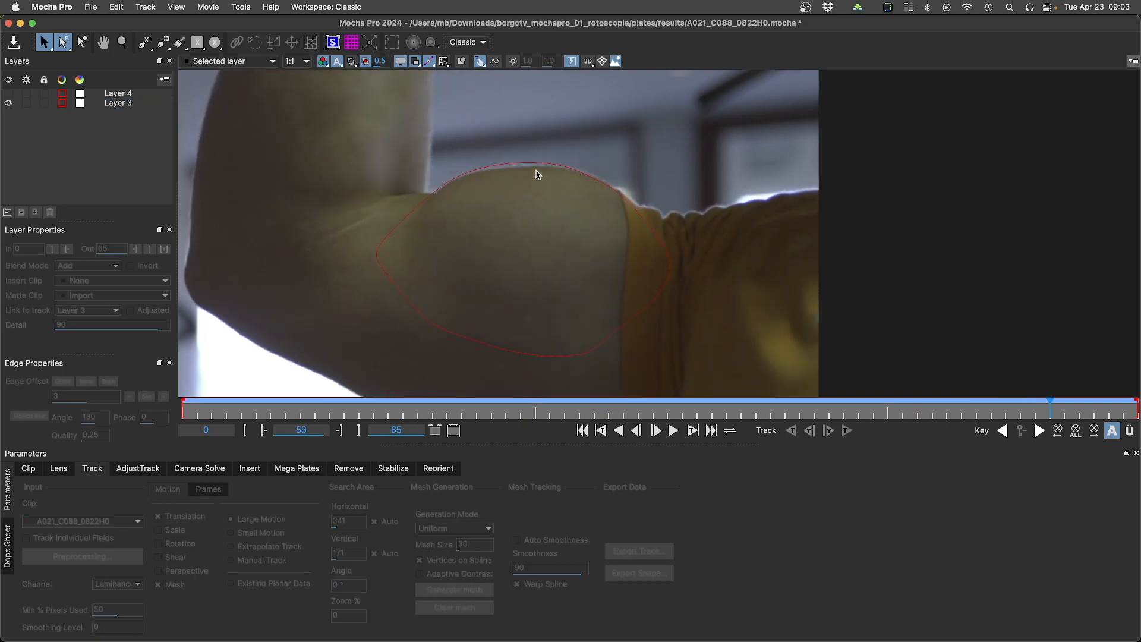
{"action": "left_click", "coordinate": [537, 174]}
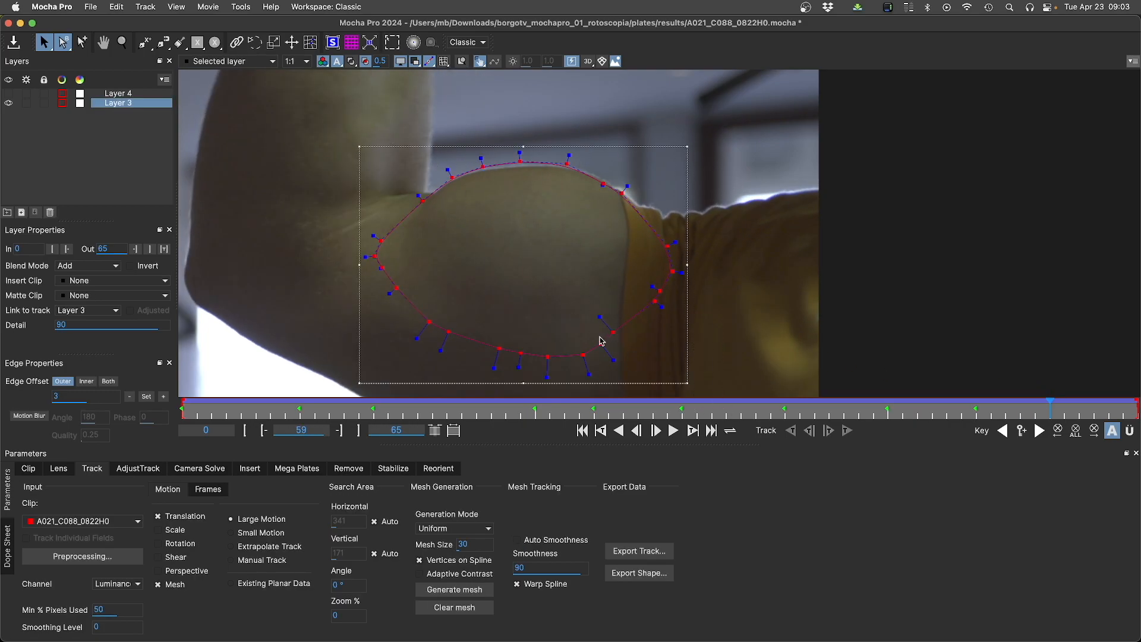
{"action": "left_click_drag", "start_coordinate": [611, 335], "coordinate": [610, 338]}
{"action": "left_click_drag", "start_coordinate": [556, 142], "coordinate": [681, 318]}
{"action": "left_click_drag", "start_coordinate": [627, 204], "coordinate": [640, 204]}
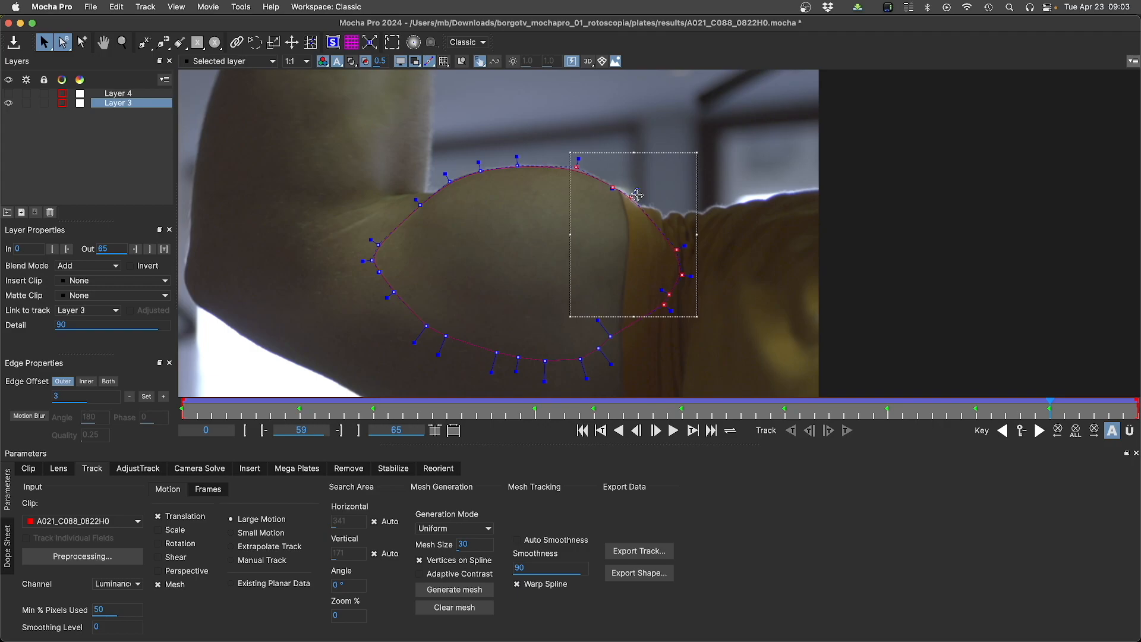
{"action": "left_click", "coordinate": [606, 120]}
Step: Move Layer 3's elbow-side spline points slightly outward at the last frame, 65
{"action": "left_click_drag", "start_coordinate": [1050, 404], "coordinate": [1138, 404]}
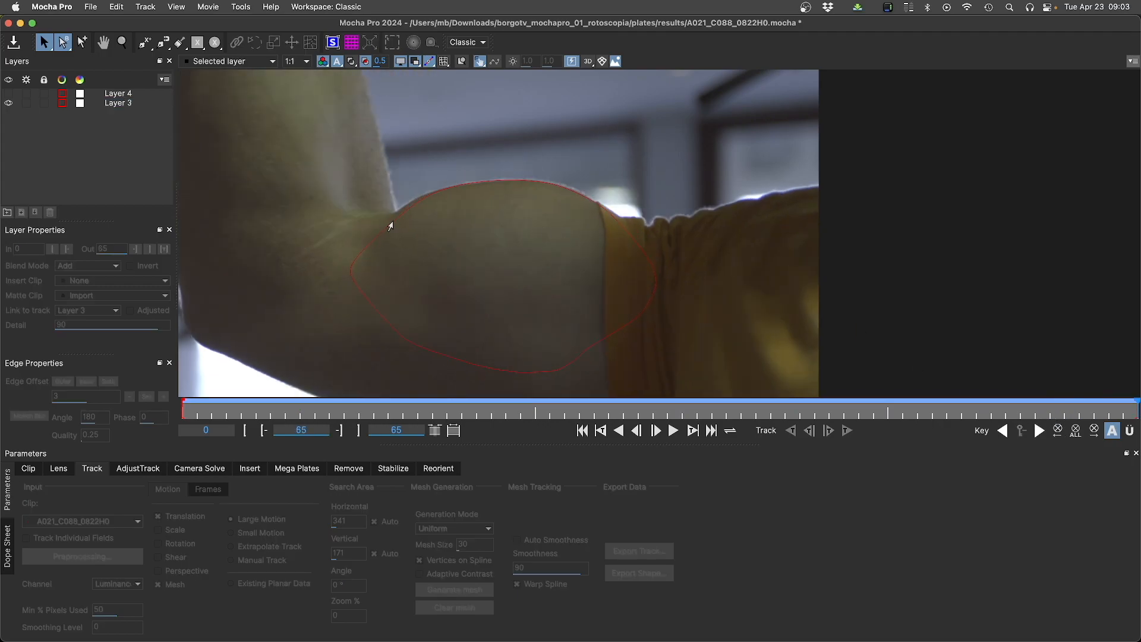
{"action": "left_click", "coordinate": [387, 214]}
{"action": "left_click_drag", "start_coordinate": [327, 175], "coordinate": [444, 318]}
{"action": "left_click_drag", "start_coordinate": [395, 275], "coordinate": [388, 273]}
{"action": "left_click", "coordinate": [476, 292]}
Step: Play back and scrub the clip to check how Layer 3's refined spline follows the biceps outline
{"action": "key", "text": "space"}
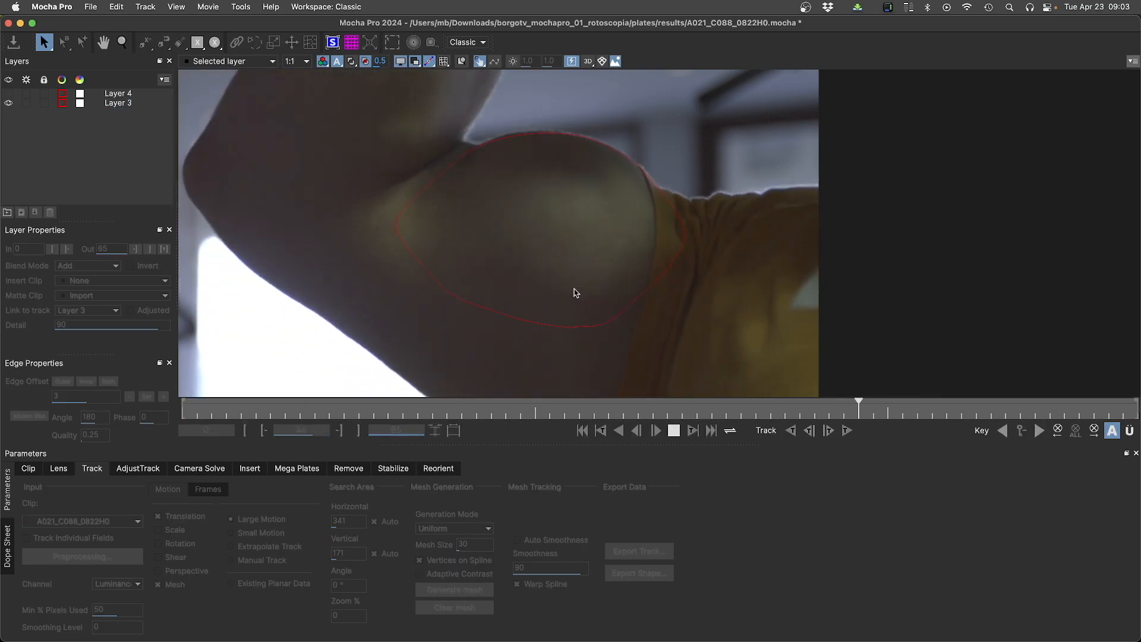
{"action": "key", "text": "space"}
{"action": "left_click", "coordinate": [572, 325]}
{"action": "key", "text": "space"}
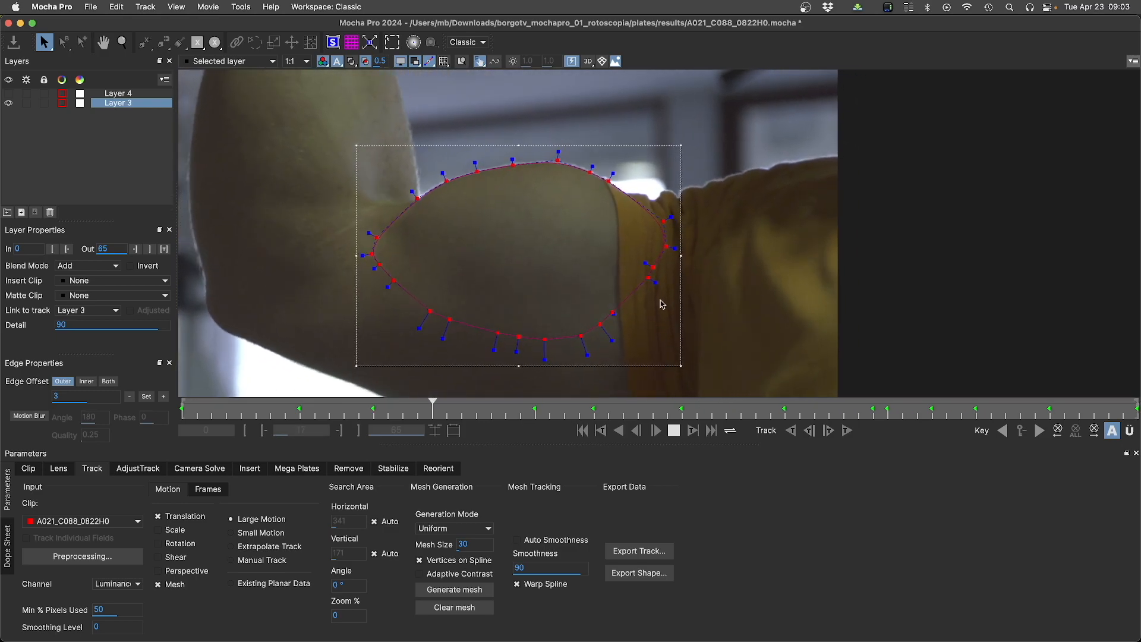
{"action": "key", "text": "space"}
{"action": "left_click_drag", "start_coordinate": [318, 101], "coordinate": [440, 226]}
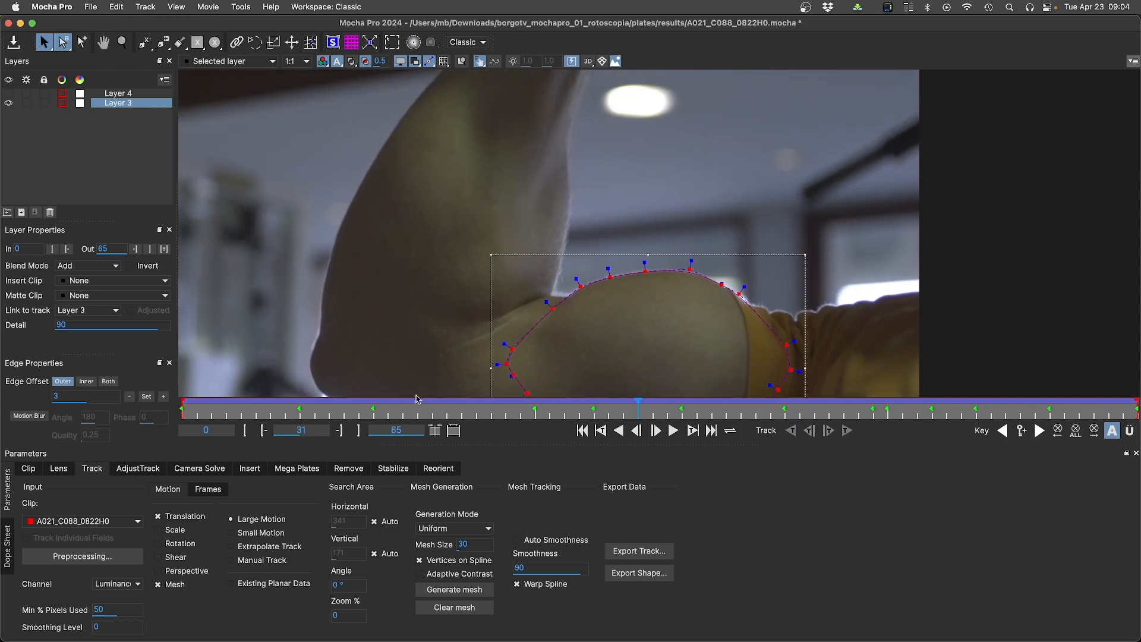
{"action": "left_click_drag", "start_coordinate": [425, 409], "coordinate": [214, 390]}
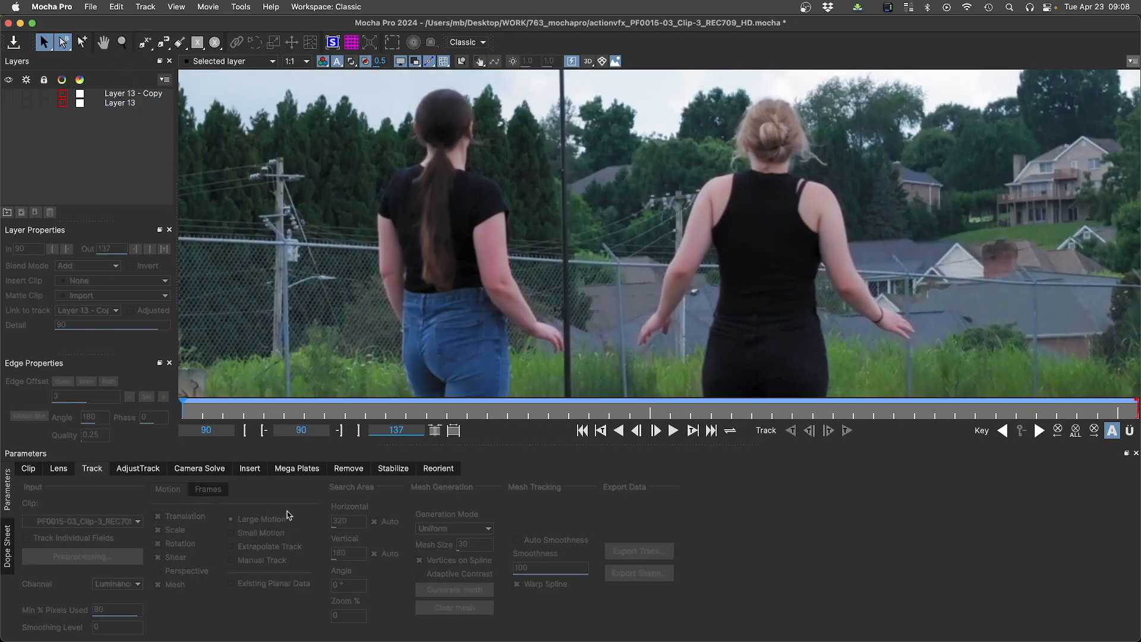
Step: Draw a closed X-spline around the upper body of the woman with the ponytail at frame 90
{"action": "left_click", "coordinate": [145, 42]}
{"action": "left_click_drag", "start_coordinate": [146, 45], "coordinate": [146, 58]}
{"action": "left_click", "coordinate": [388, 179]}
{"action": "left_click", "coordinate": [371, 212]}
{"action": "left_click", "coordinate": [373, 228]}
{"action": "left_click", "coordinate": [383, 277]}
{"action": "left_click", "coordinate": [466, 294]}
{"action": "left_click", "coordinate": [507, 248]}
{"action": "left_click", "coordinate": [498, 178]}
{"action": "left_click", "coordinate": [439, 155]}
{"action": "right_click", "coordinate": [427, 153]}
Step: Turn off Shear for the torso layer, track it forward and go back to frame 90
{"action": "left_click", "coordinate": [158, 557]}
{"action": "left_click", "coordinate": [847, 430]}
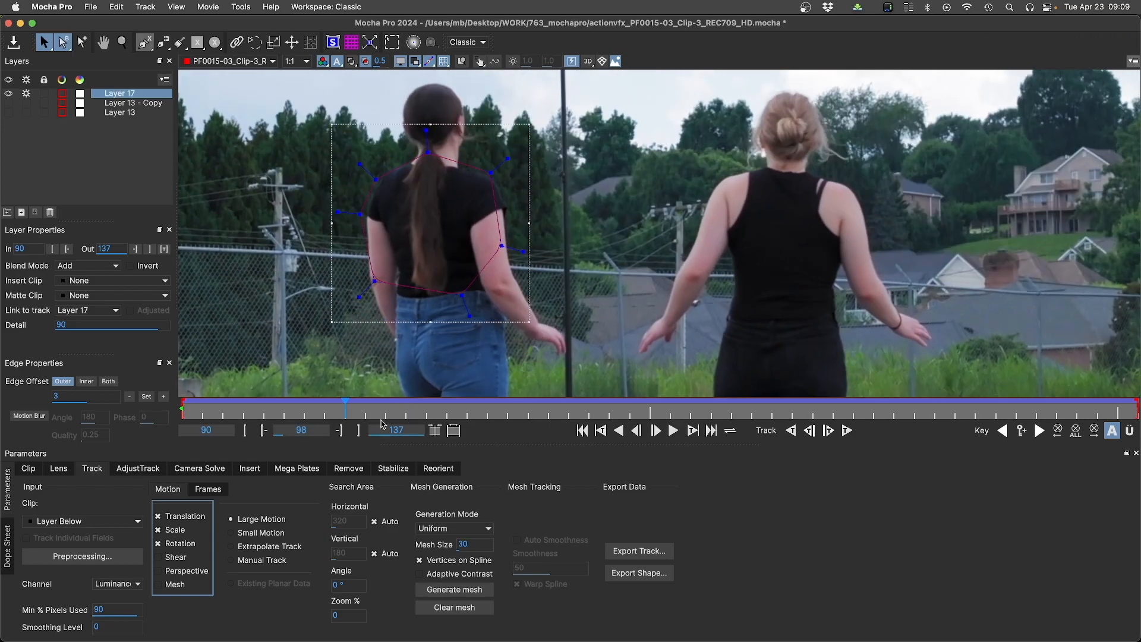
{"action": "left_click_drag", "start_coordinate": [384, 424], "coordinate": [139, 362]}
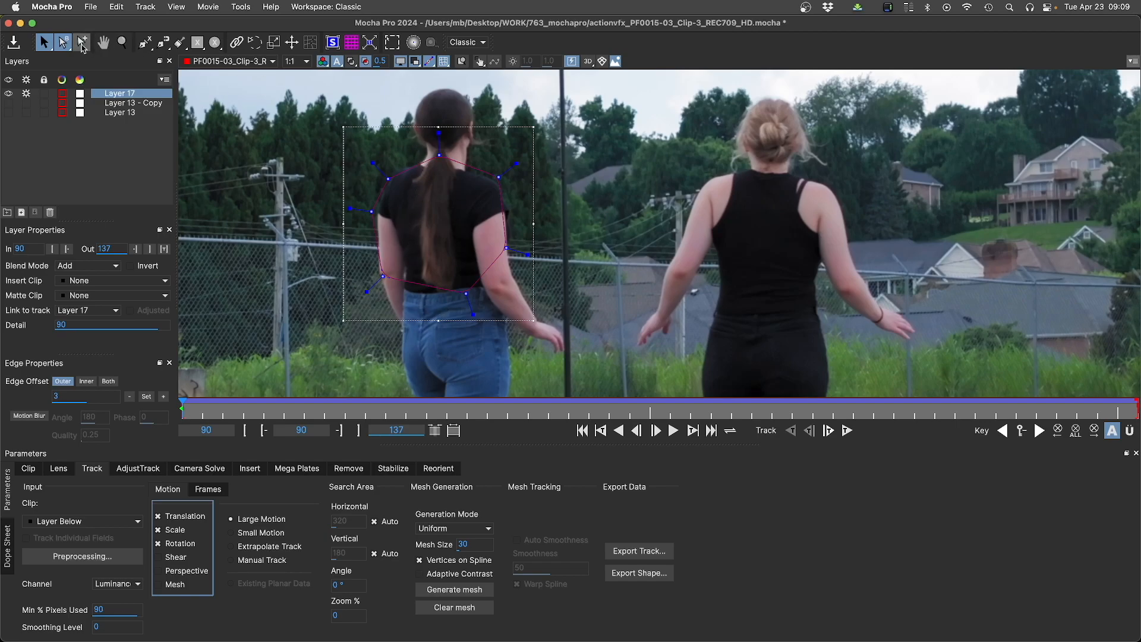
Step: Draw a second closed X-spline closely around the woman's ponytail at frame 90
{"action": "left_click", "coordinate": [144, 42]}
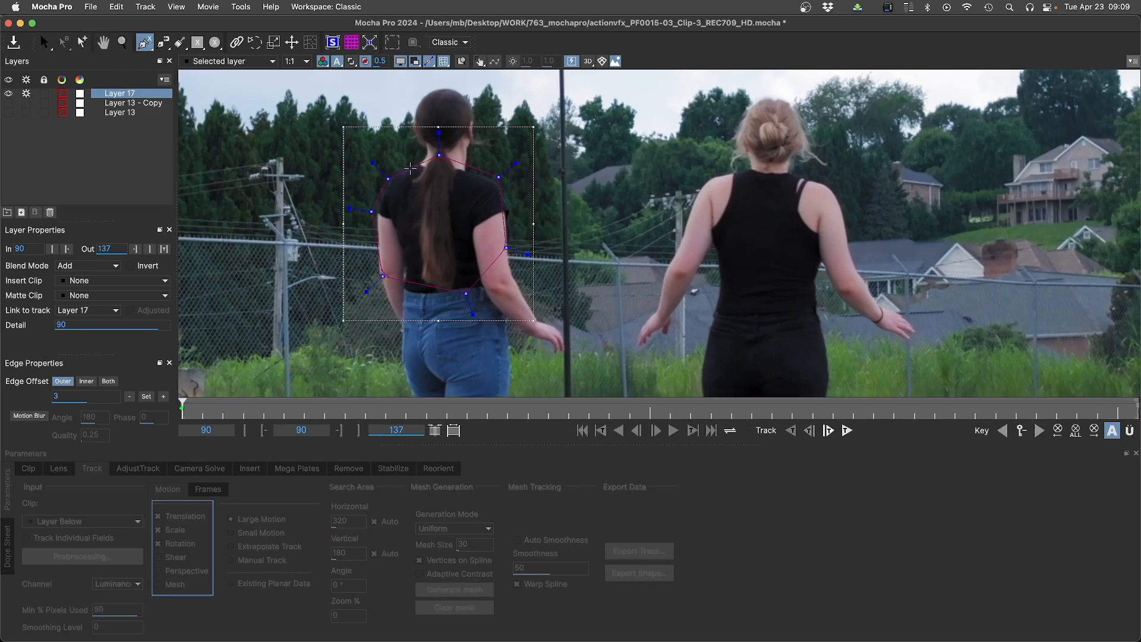
{"action": "left_click", "coordinate": [420, 164]}
{"action": "left_click", "coordinate": [413, 246]}
{"action": "left_click", "coordinate": [422, 294]}
{"action": "left_click", "coordinate": [457, 302]}
{"action": "left_click", "coordinate": [462, 247]}
{"action": "right_click", "coordinate": [438, 141]}
Step: Turn off tracking for Layer 17 and link Layer 18 to Layer 17's track
{"action": "left_click", "coordinate": [26, 103]}
{"action": "left_click", "coordinate": [117, 104]}
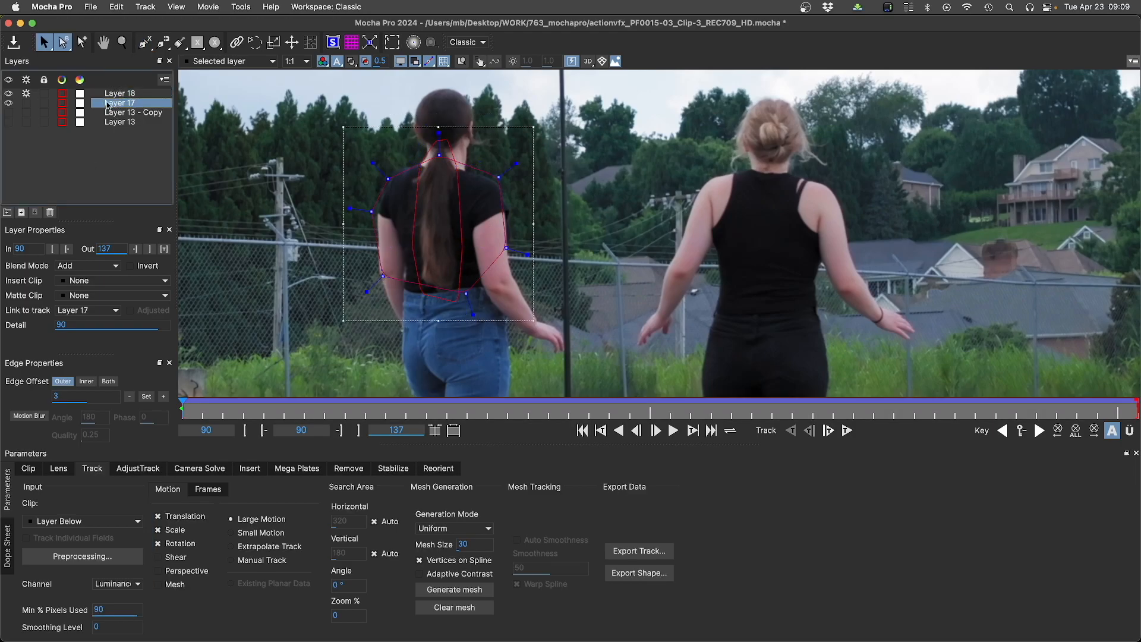
{"action": "left_click", "coordinate": [118, 95]}
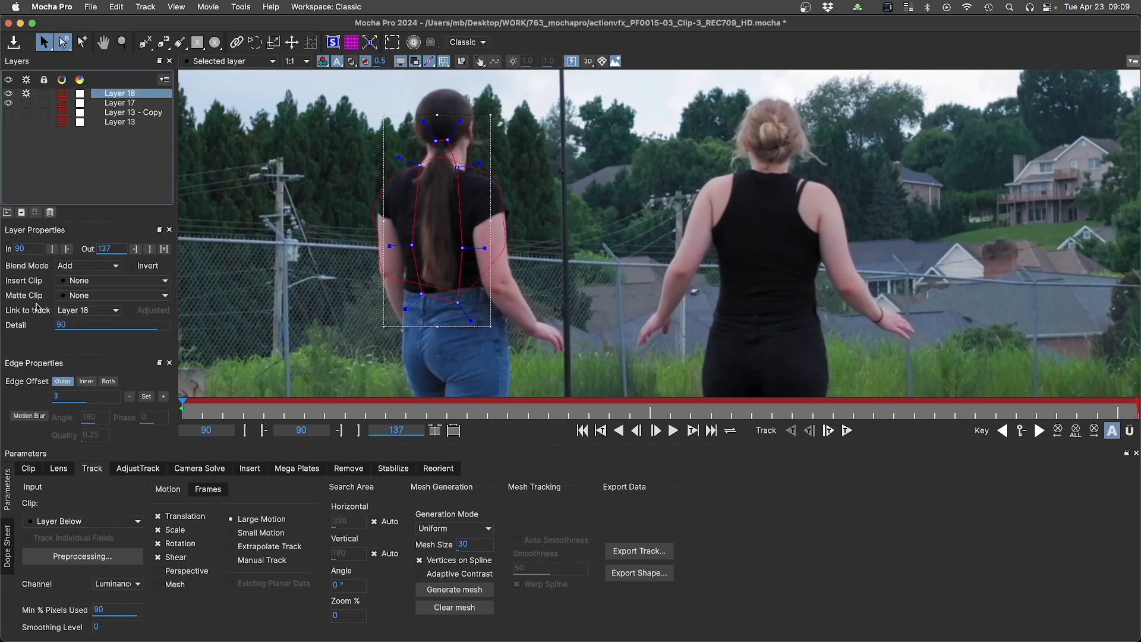
{"action": "left_click", "coordinate": [82, 311]}
{"action": "left_click", "coordinate": [82, 336]}
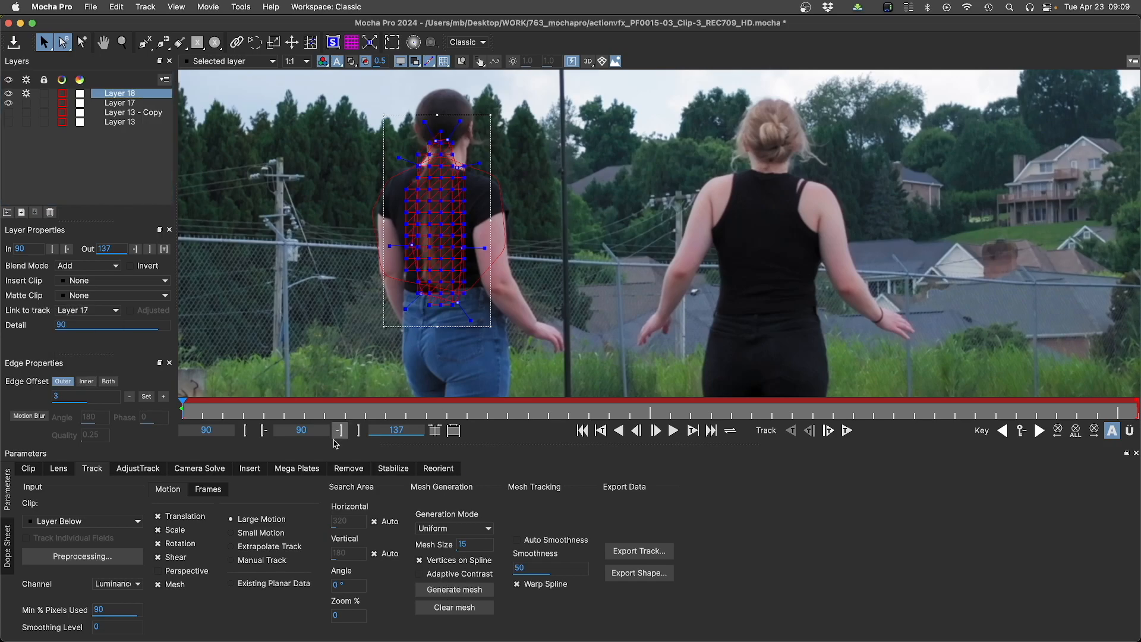
Step: Track Layer 18's mesh forward using Existing Planar Data, retrack it from frame 90 and review the result
{"action": "left_click", "coordinate": [232, 584]}
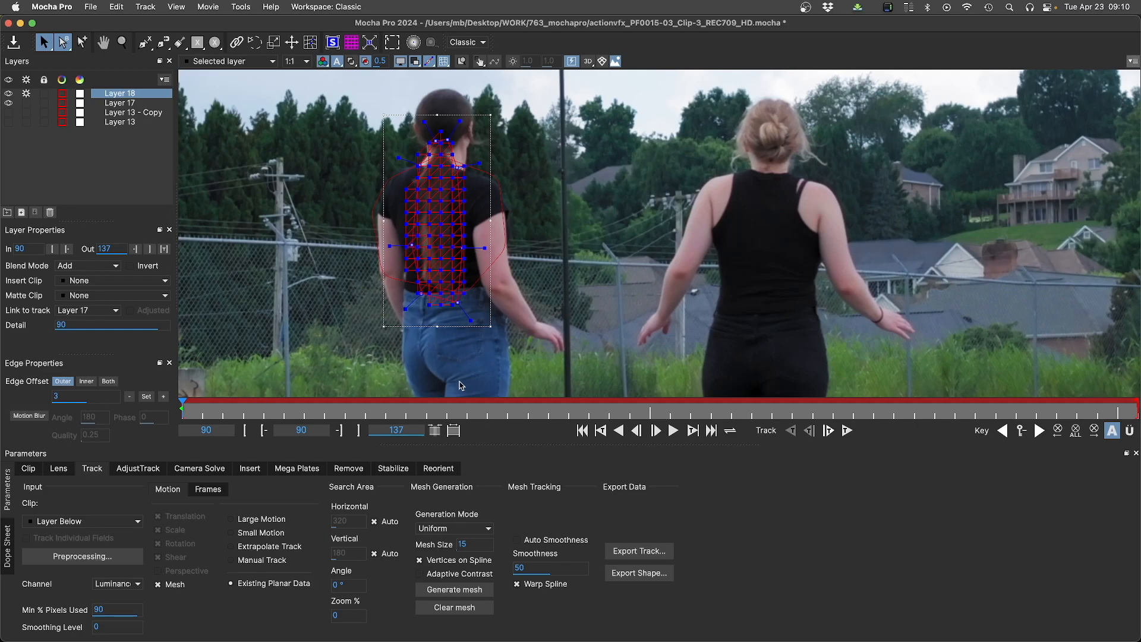
{"action": "left_click", "coordinate": [848, 431]}
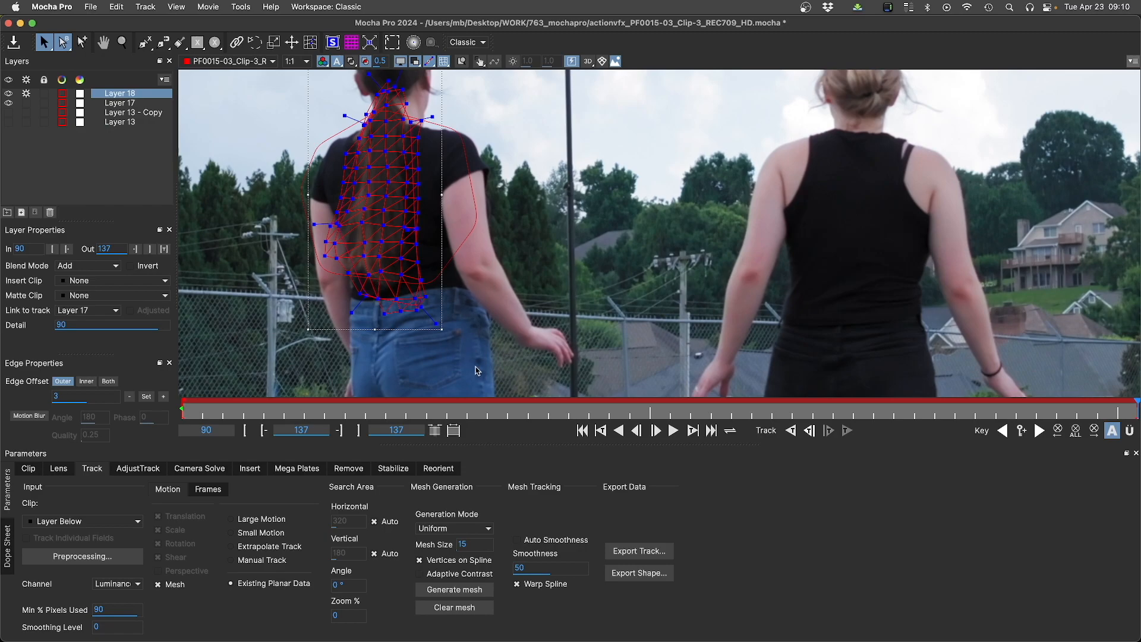
{"action": "left_click_drag", "start_coordinate": [321, 411], "coordinate": [182, 415]}
{"action": "left_click", "coordinate": [848, 430]}
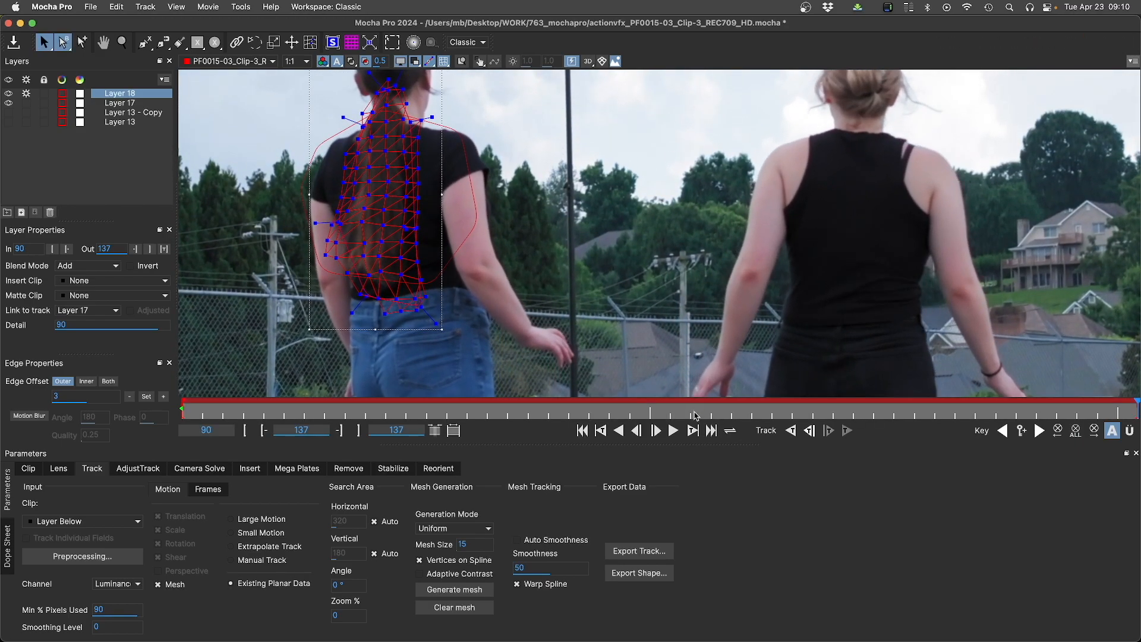
{"action": "left_click", "coordinate": [648, 409]}
{"action": "left_click_drag", "start_coordinate": [648, 409], "coordinate": [427, 413]}
{"action": "key", "text": "Home"}
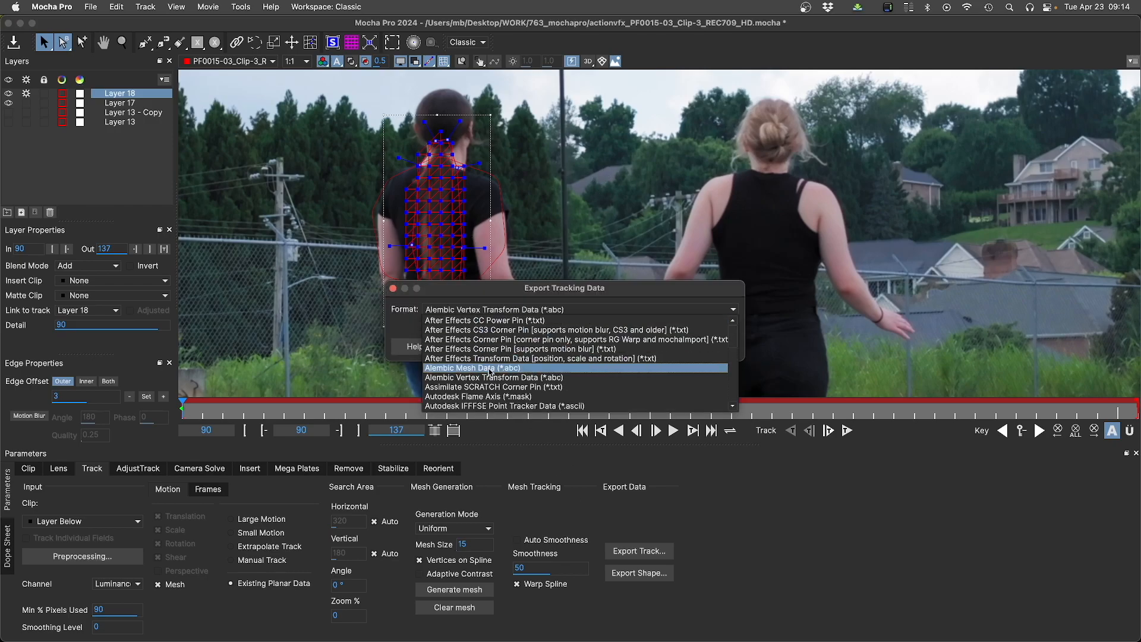
Step: Choose Nuke Mesh Tracker (*.nk) as the format for exporting Layer 18's tracking data
{"action": "scroll", "coordinate": [501, 363], "scroll_direction": "down", "scroll_amount": 5}
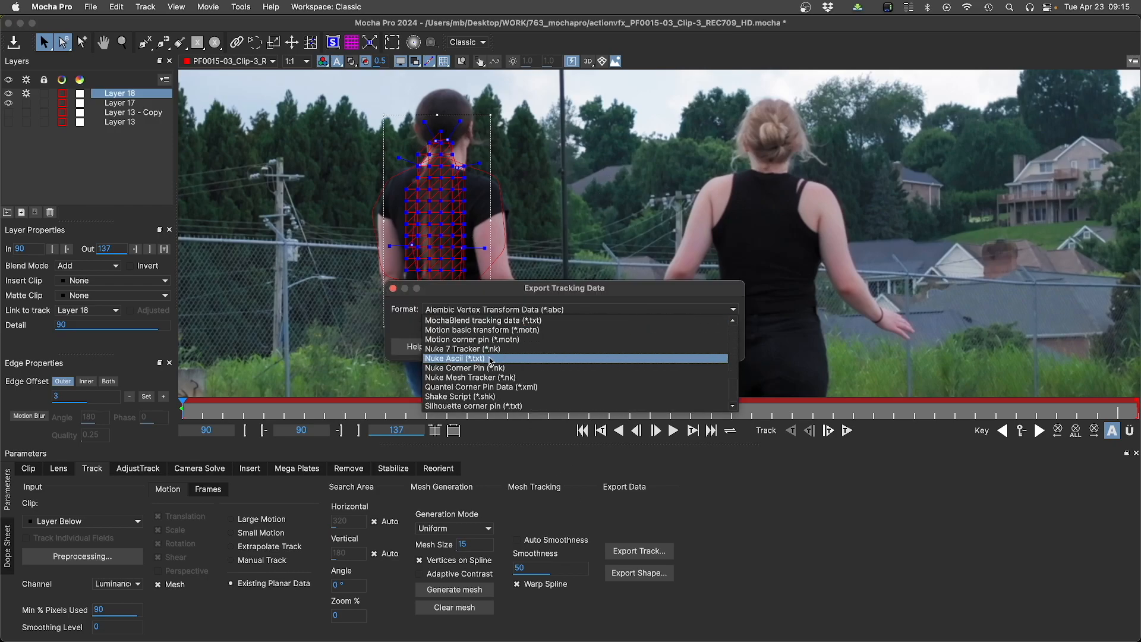
{"action": "left_click", "coordinate": [458, 378]}
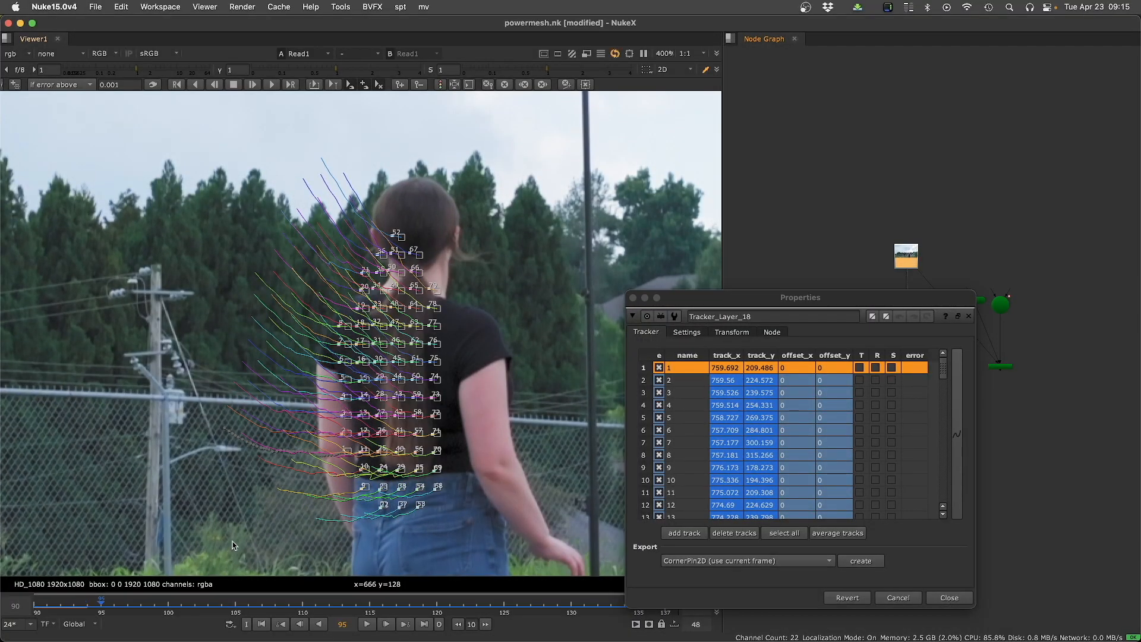
Step: In NukeX, step through the clip to examine how Tracker_Layer_18's points follow the ponytail, and return to frame 90
{"action": "key", "text": "Right"}
{"action": "key", "text": "Right"}
{"action": "key", "text": "Right"}
{"action": "key", "text": "Right"}
{"action": "key", "text": "Right"}
{"action": "key", "text": "Right"}
{"action": "key", "text": "Right"}
{"action": "key", "text": "Right"}
{"action": "key", "text": "Right"}
{"action": "key", "text": "Right"}
{"action": "key", "text": "Right"}
{"action": "key", "text": "Right"}
{"action": "key", "text": "Right"}
{"action": "key", "text": "Right"}
{"action": "key", "text": "Right"}
{"action": "key", "text": "Right"}
{"action": "key", "text": "Right"}
{"action": "key", "text": "Right"}
{"action": "key", "text": "Right"}
{"action": "key", "text": "Right"}
{"action": "key", "text": "Right"}
{"action": "key", "text": "Right"}
{"action": "key", "text": "Right"}
{"action": "key", "text": "Right"}
{"action": "key", "text": "Right"}
{"action": "key", "text": "Right"}
{"action": "key", "text": "Right"}
{"action": "key", "text": "Right"}
{"action": "key", "text": "Right"}
{"action": "key", "text": "Right"}
{"action": "key", "text": "Right"}
{"action": "key", "text": "Right"}
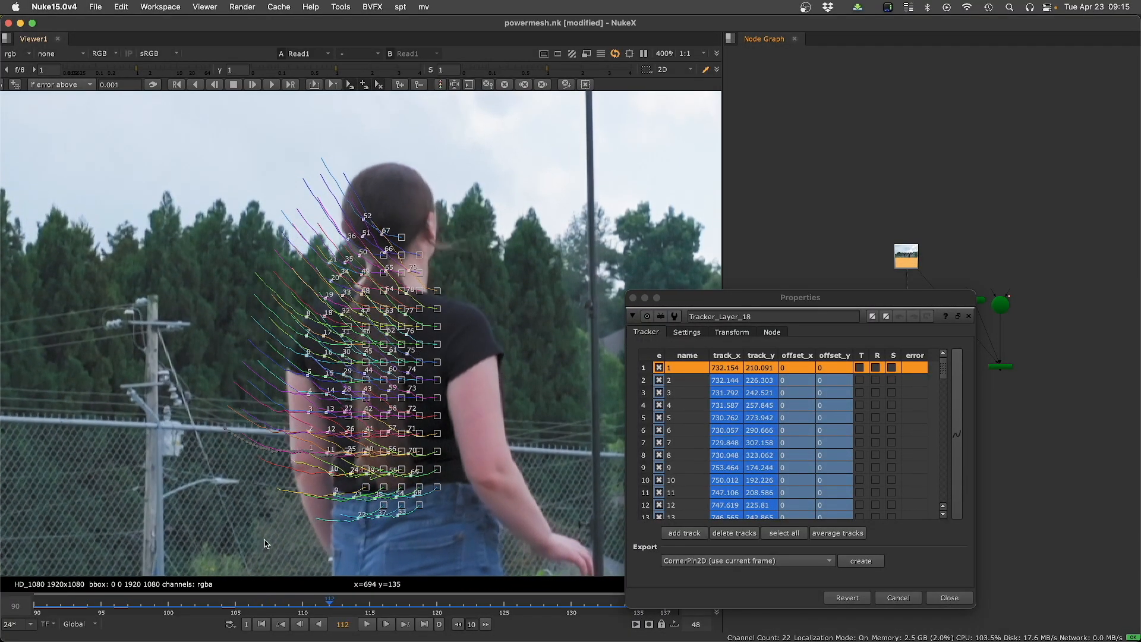
{"action": "key", "text": "Right"}
{"action": "key", "text": "Right"}
{"action": "key", "text": "Right"}
{"action": "key", "text": "Right"}
{"action": "key", "text": "Right"}
{"action": "key", "text": "Right"}
{"action": "key", "text": "Right"}
{"action": "key", "text": "Right"}
{"action": "key", "text": "Right"}
{"action": "key", "text": "Right"}
{"action": "key", "text": "Right"}
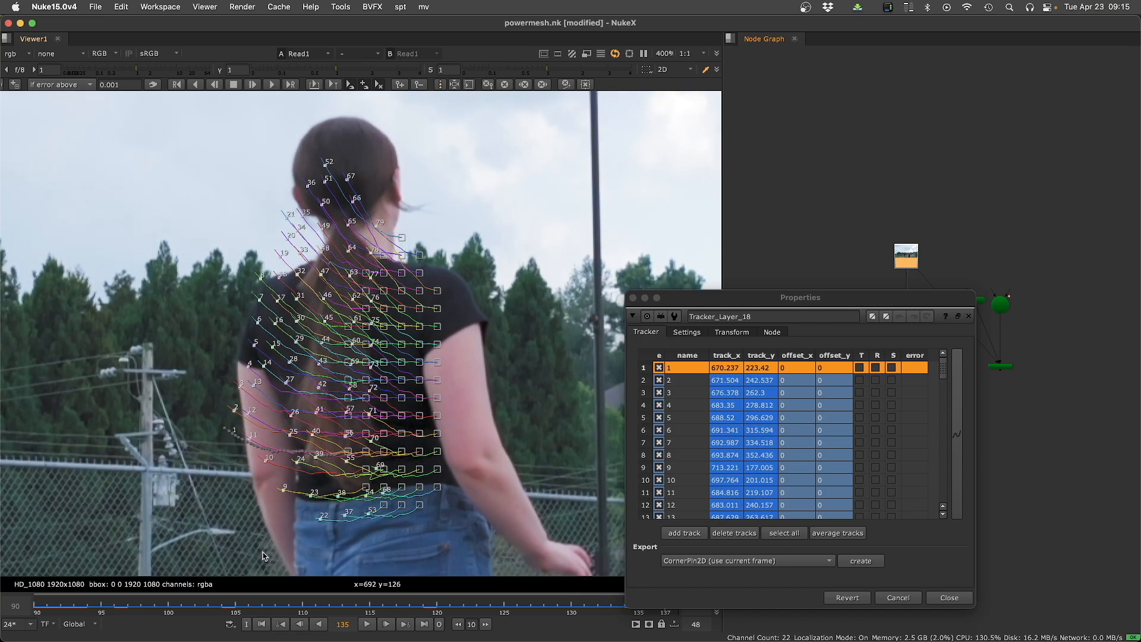
{"action": "key", "text": "Right"}
{"action": "key", "text": "End"}
{"action": "key", "text": "Home"}
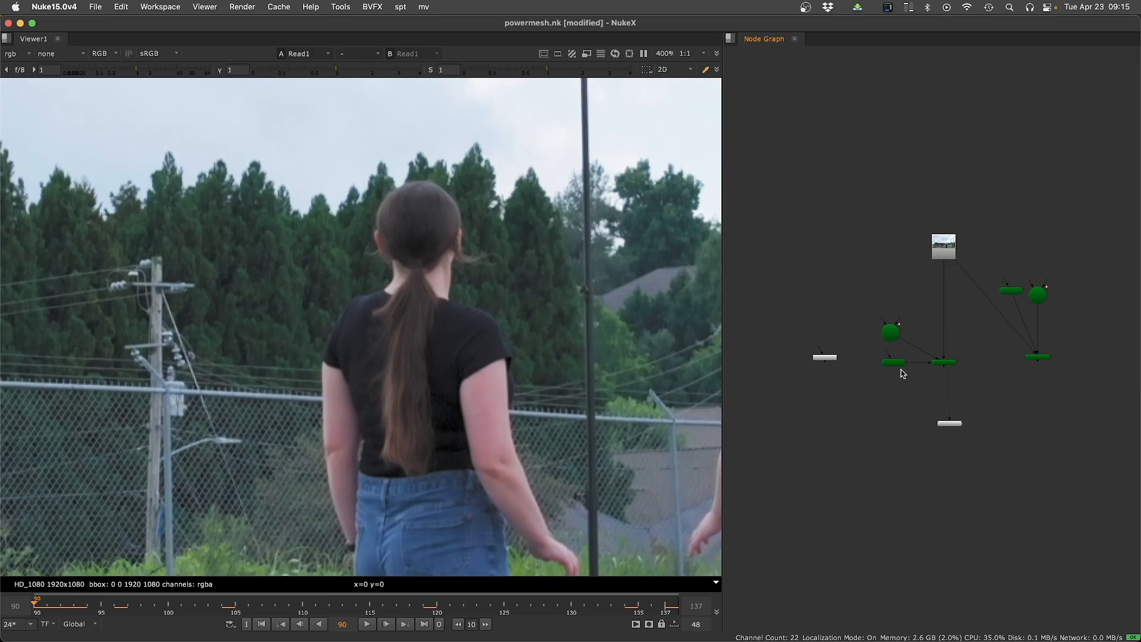
Step: Move the ReadGeo1 and Camera1 nodes farther away from ScanlineRender1 in the node graph and select ReadGeo1
{"action": "scroll", "coordinate": [904, 374], "scroll_direction": "up", "scroll_amount": 5}
{"action": "left_click_drag", "start_coordinate": [884, 357], "coordinate": [855, 357]}
{"action": "left_click_drag", "start_coordinate": [880, 297], "coordinate": [852, 300]}
{"action": "left_click", "coordinate": [988, 359]}
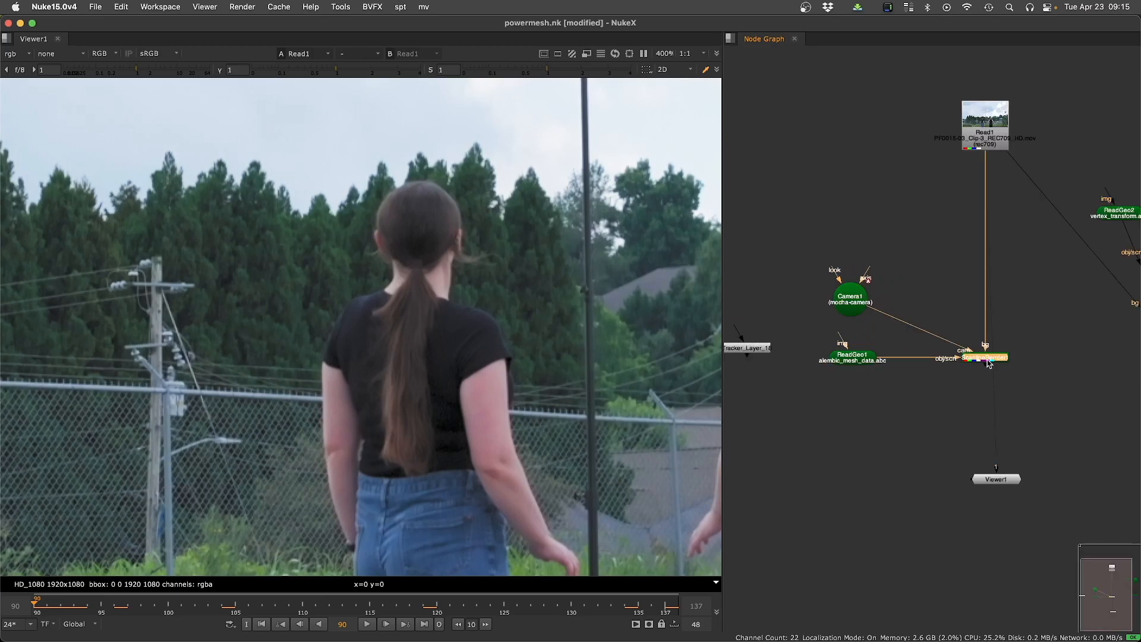
{"action": "left_click", "coordinate": [861, 358]}
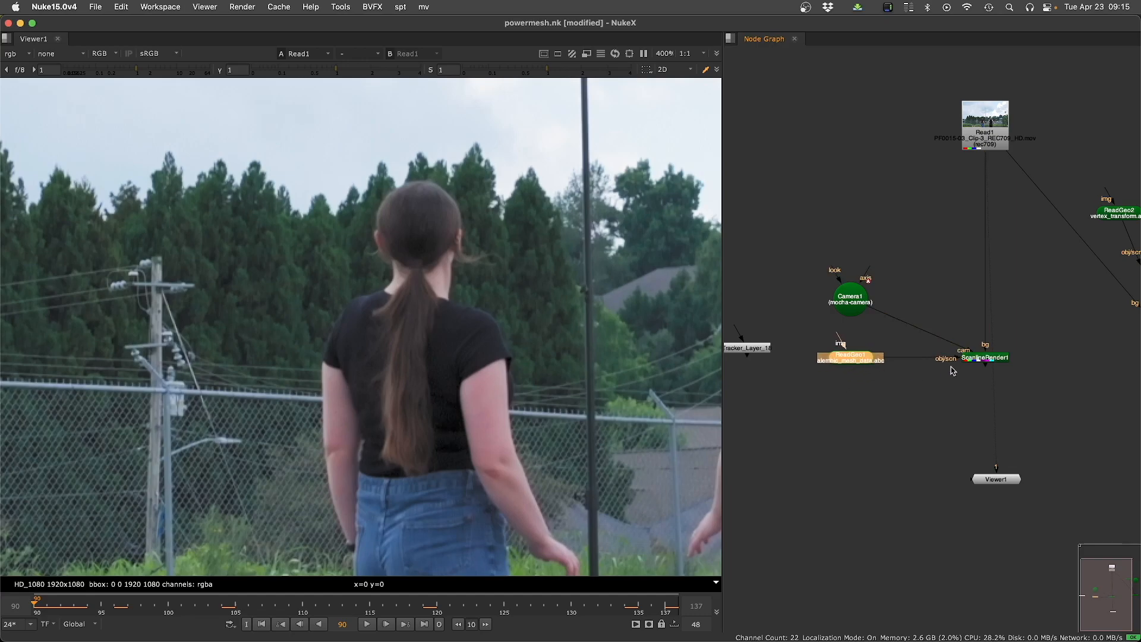
Step: View ScanlineRender1's output and set ReadGeo1's render mode to textured+wireframe
{"action": "left_click", "coordinate": [981, 358]}
{"action": "key", "text": "1"}
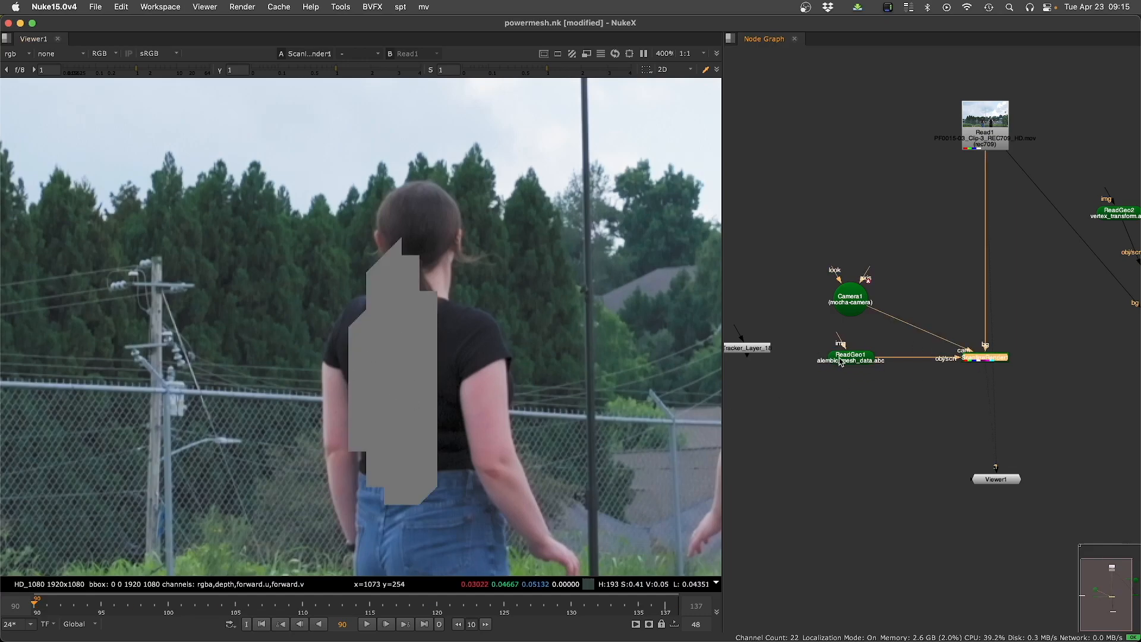
{"action": "double_click", "coordinate": [839, 362]}
{"action": "left_click", "coordinate": [532, 423]}
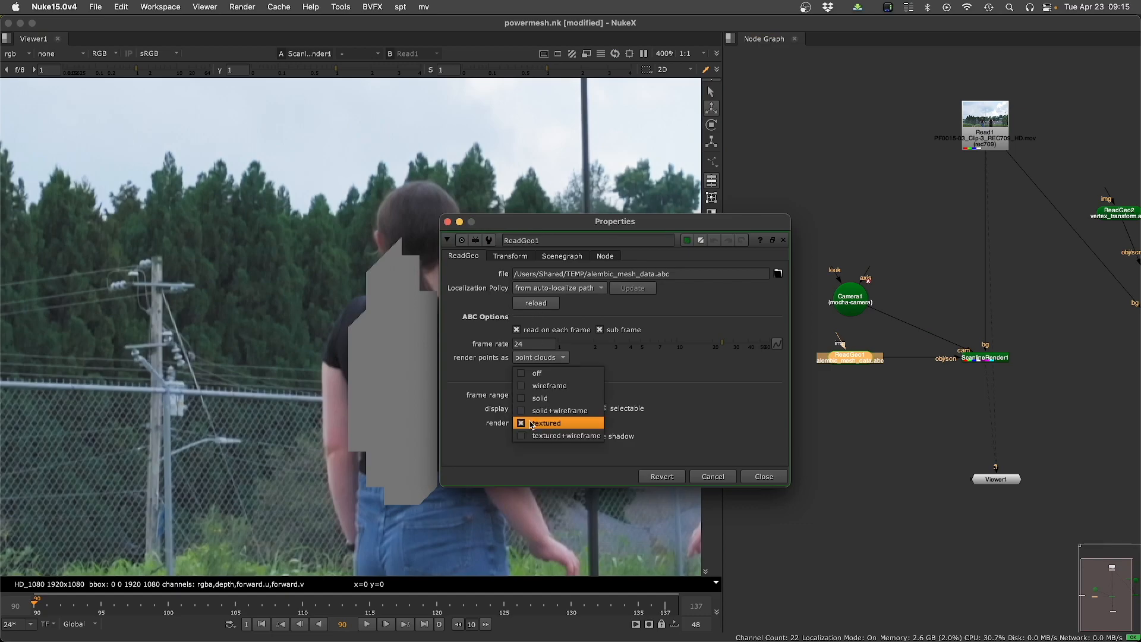
{"action": "left_click", "coordinate": [535, 436]}
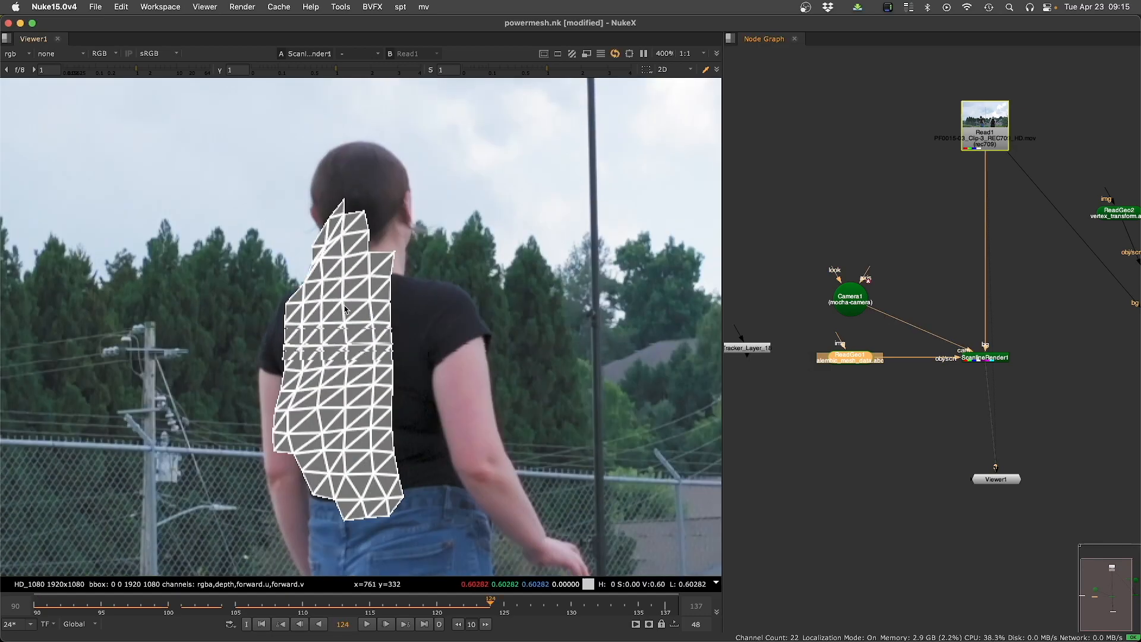
Step: Step forward to frame 127 to check how the wireframe mesh follows the ponytail in the 2D view
{"action": "key", "text": "Right"}
{"action": "key", "text": "Right"}
{"action": "key", "text": "Right"}
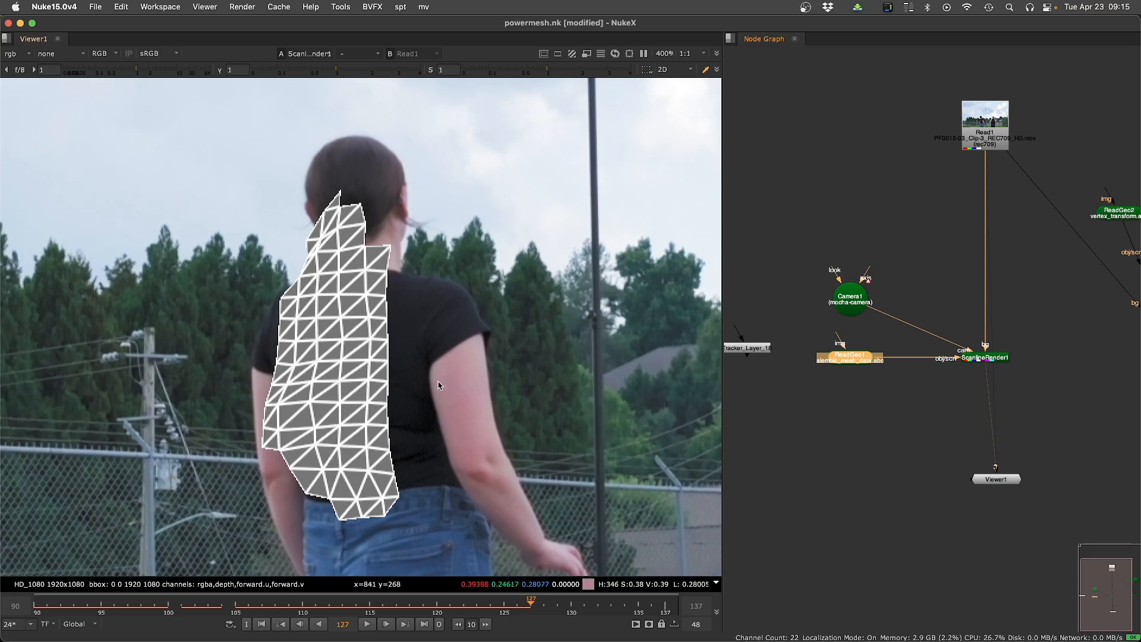
{"action": "key", "text": "f"}
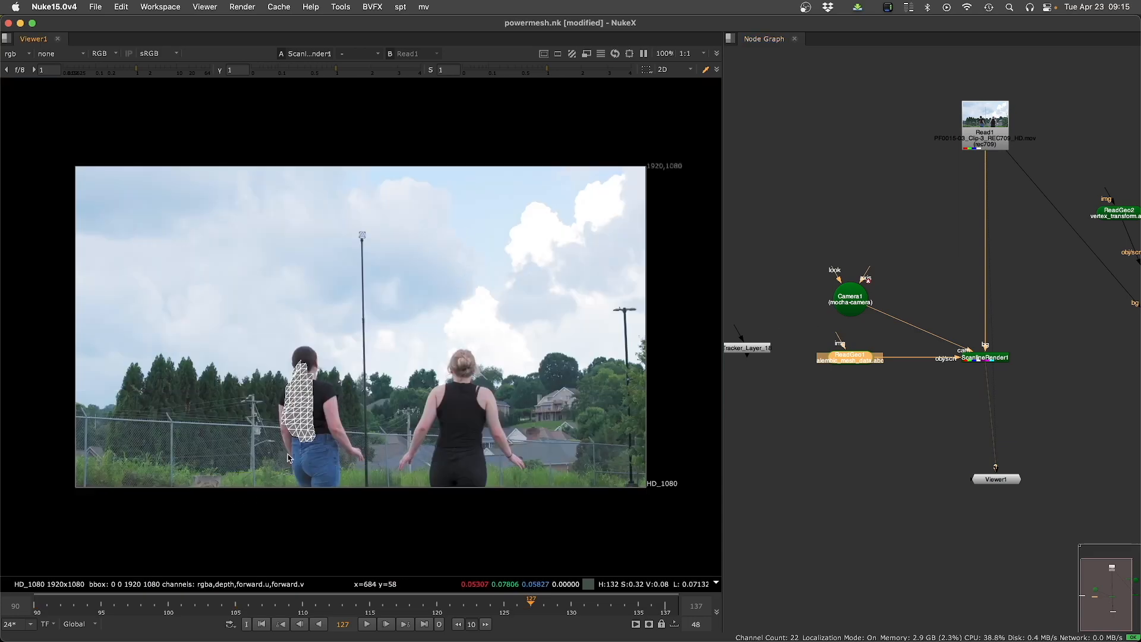
Step: Examine the ponytail mesh from several angles in the 3D view, scrubbing to frame 137 and back to frame 118
{"action": "key", "text": "Tab"}
{"action": "key", "text": "f"}
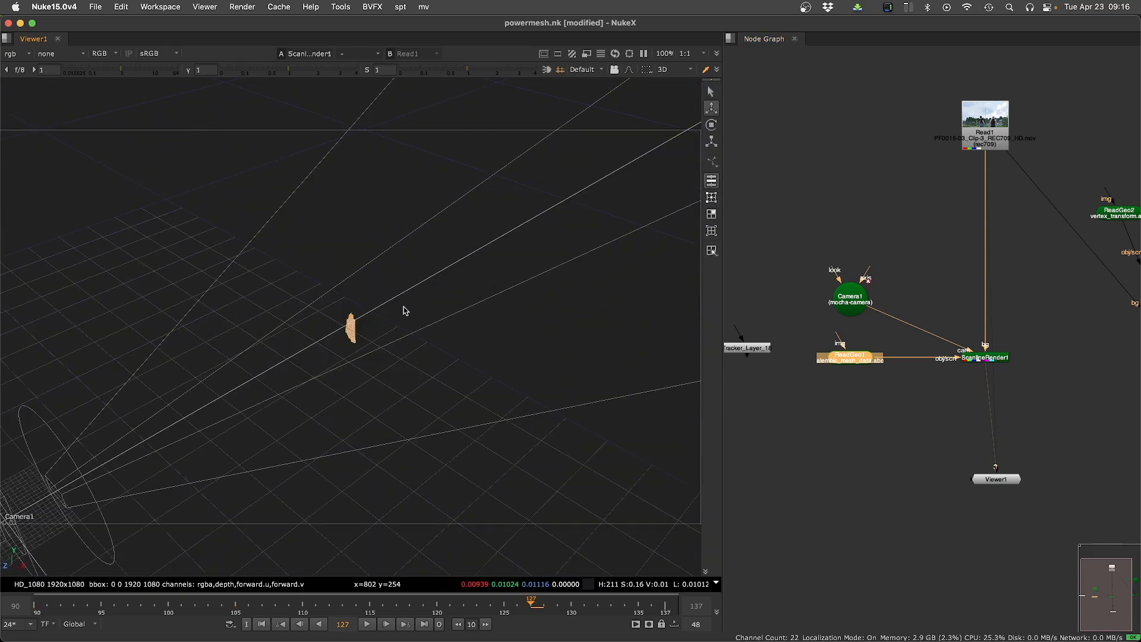
{"action": "left_click_drag", "start_coordinate": [292, 406], "coordinate": [522, 459]}
{"action": "left_click_drag", "start_coordinate": [350, 374], "coordinate": [401, 450]}
{"action": "left_click_drag", "start_coordinate": [534, 604], "coordinate": [665, 606]}
{"action": "left_click_drag", "start_coordinate": [278, 423], "coordinate": [434, 486]}
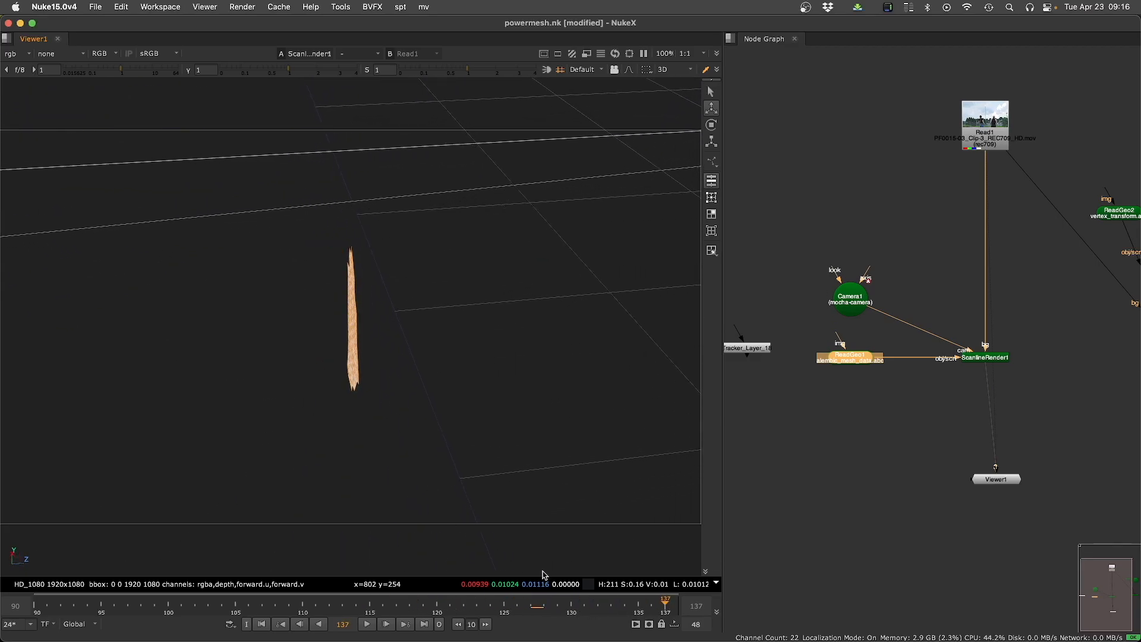
{"action": "left_click_drag", "start_coordinate": [663, 605], "coordinate": [410, 608]}
{"action": "left_click_drag", "start_coordinate": [363, 411], "coordinate": [230, 515]}
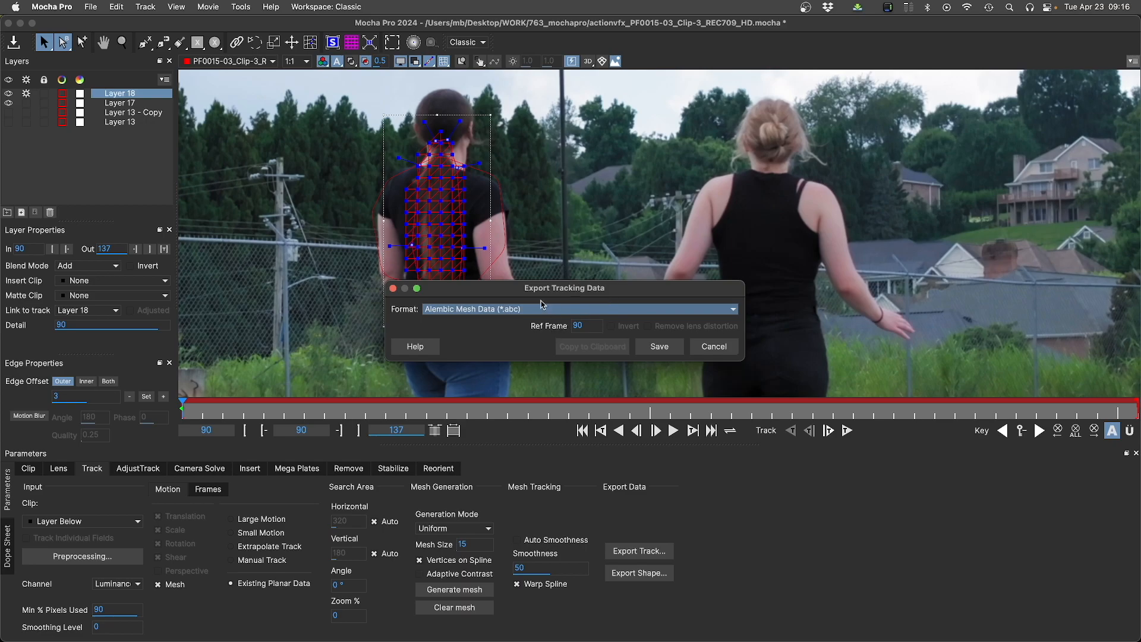
Step: In Mocha Pro, choose Alembic Vertex Transform Data (*.abc) as the export format for Layer 18's tracking data
{"action": "left_click", "coordinate": [470, 317]}
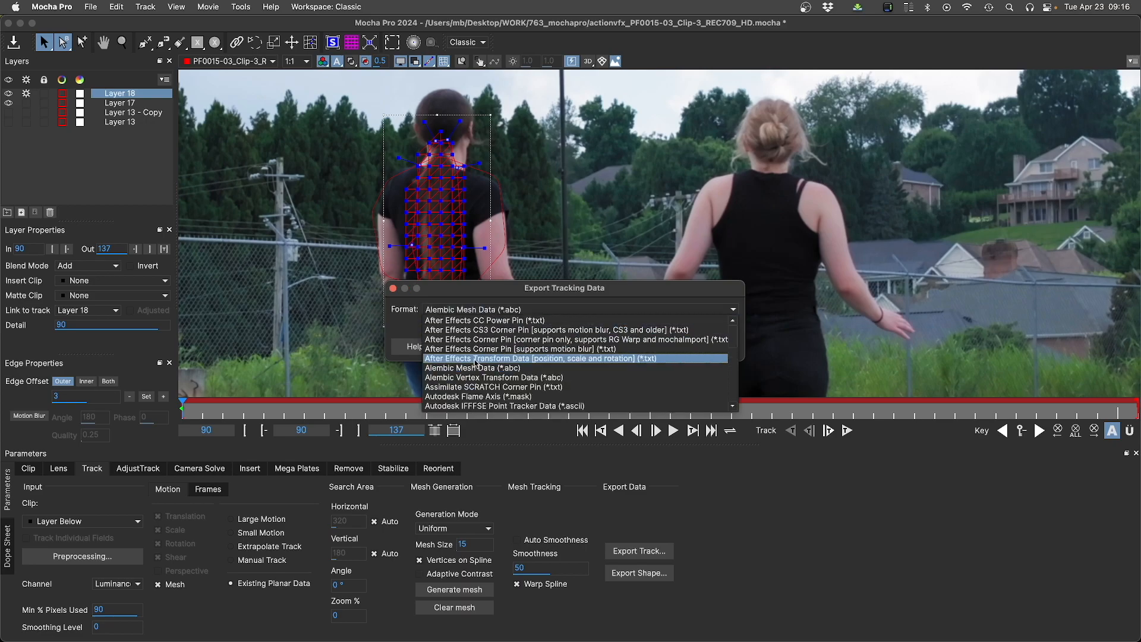
{"action": "left_click", "coordinate": [475, 381]}
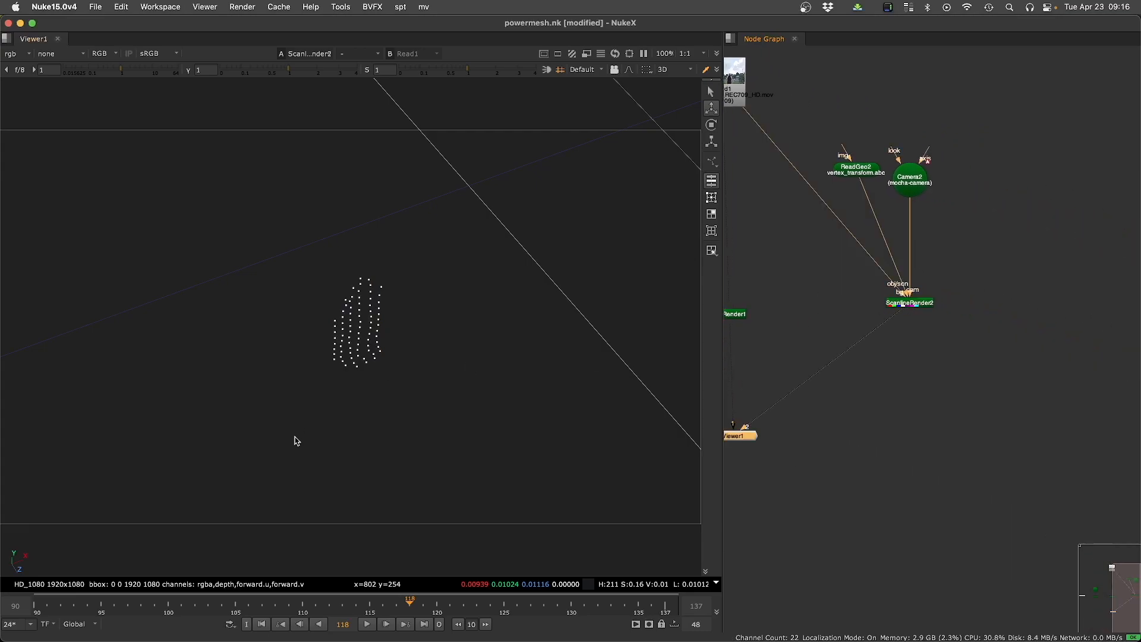
Step: In NukeX, examine the vertex transform points of ScanlineRender2 from several angles in the 3D view, scrubbing to frame 97
{"action": "left_click_drag", "start_coordinate": [269, 437], "coordinate": [410, 602]}
{"action": "left_click_drag", "start_coordinate": [355, 579], "coordinate": [195, 518]}
{"action": "left_click_drag", "start_coordinate": [211, 389], "coordinate": [353, 386]}
{"action": "left_click_drag", "start_coordinate": [296, 419], "coordinate": [238, 397]}
Step: Review the node setups feeding ScanlineRender1 and ScanlineRender2 in the node graph, and switch back to Mocha Pro
{"action": "left_click_drag", "start_coordinate": [731, 175], "coordinate": [954, 267]}
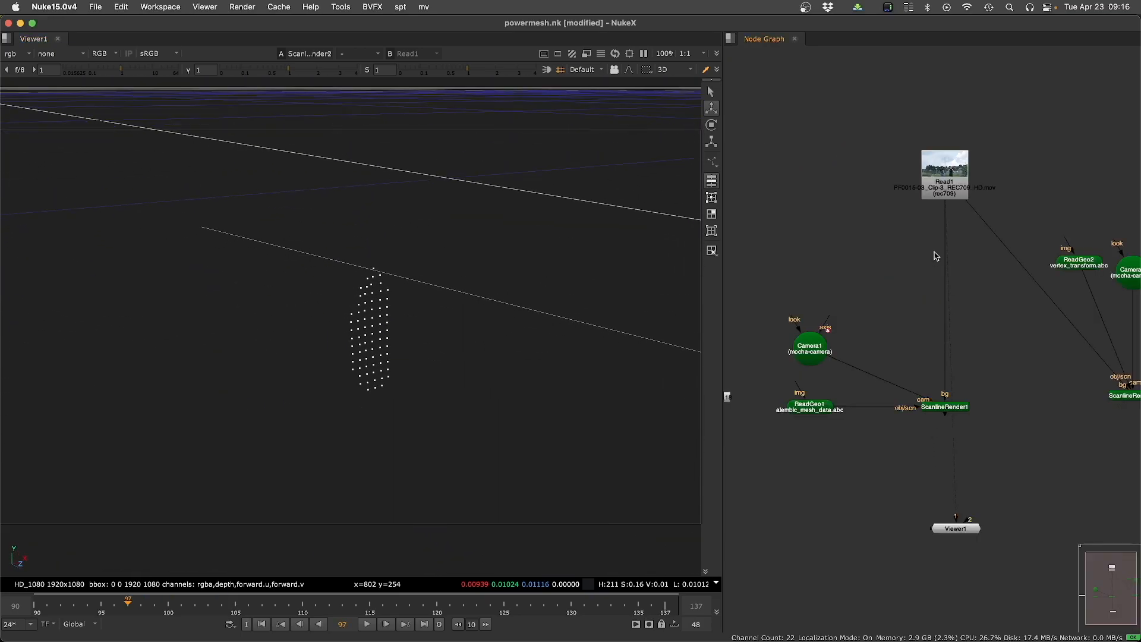
{"action": "left_click_drag", "start_coordinate": [937, 326], "coordinate": [798, 352]}
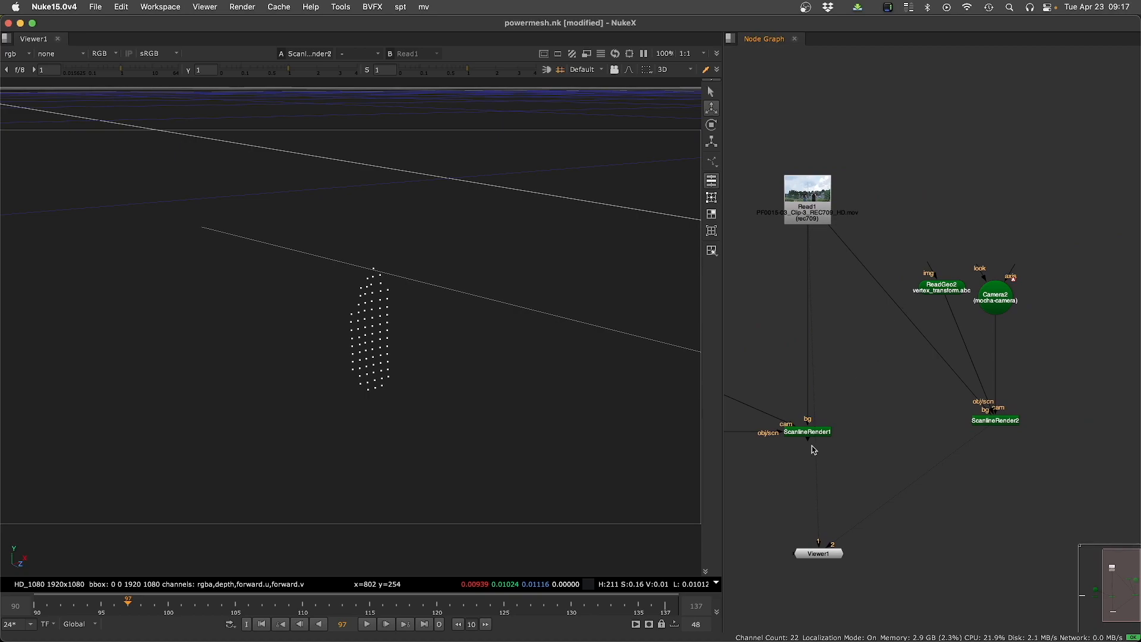
{"action": "left_click_drag", "start_coordinate": [837, 451], "coordinate": [907, 449]}
{"action": "key", "text": "super+Tab"}
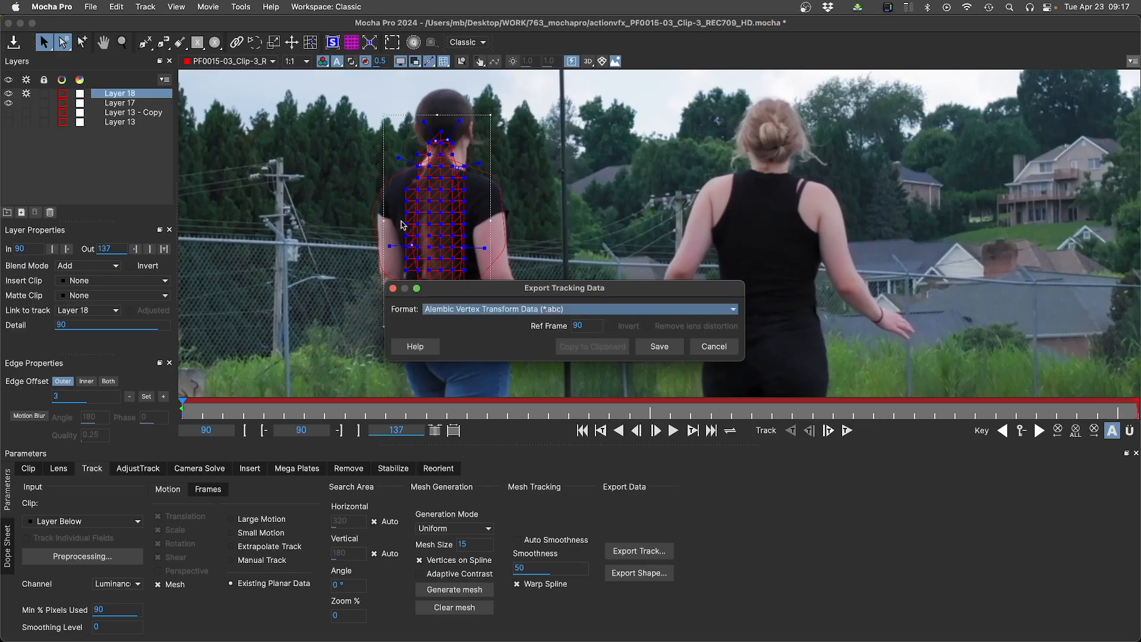